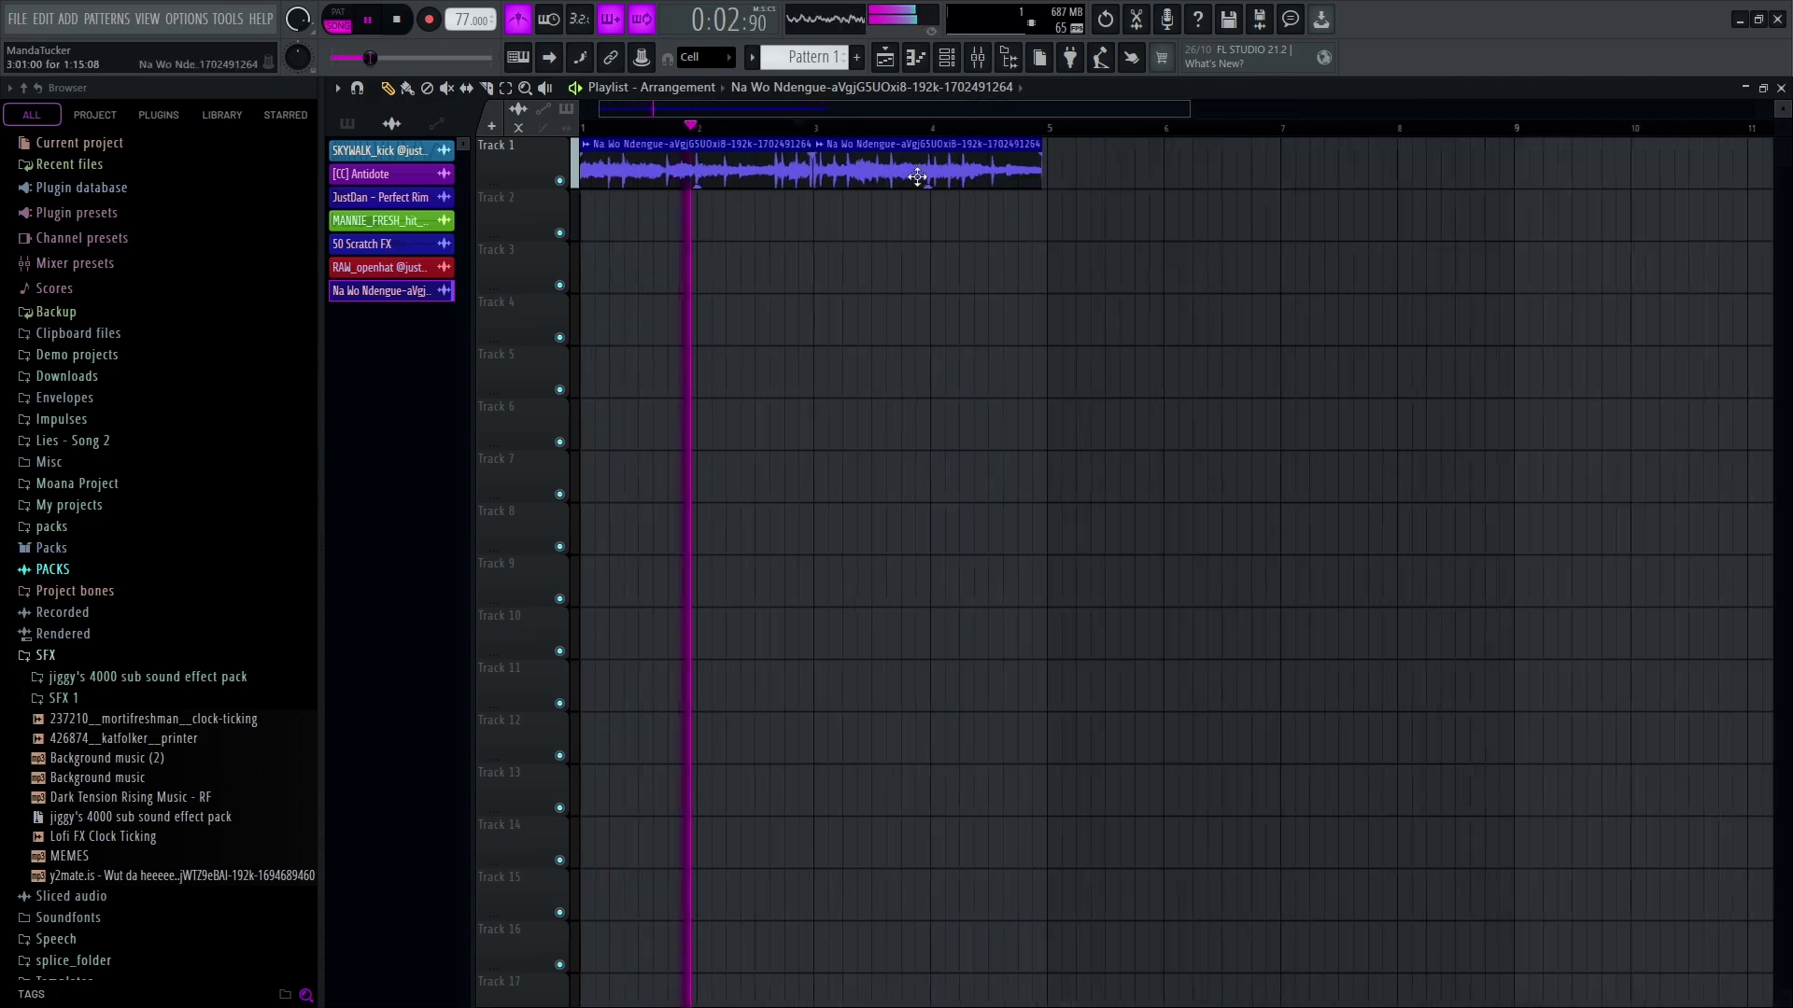
{"action": "scroll", "coordinate": [1241, 181], "scroll_direction": "up", "scroll_amount": 2}
{"action": "scroll", "coordinate": [1205, 180], "scroll_direction": "down", "scroll_amount": 5}
{"action": "scroll", "coordinate": [820, 164], "scroll_direction": "up", "scroll_amount": 9}
{"action": "scroll", "coordinate": [744, 177], "scroll_direction": "down", "scroll_amount": 7}
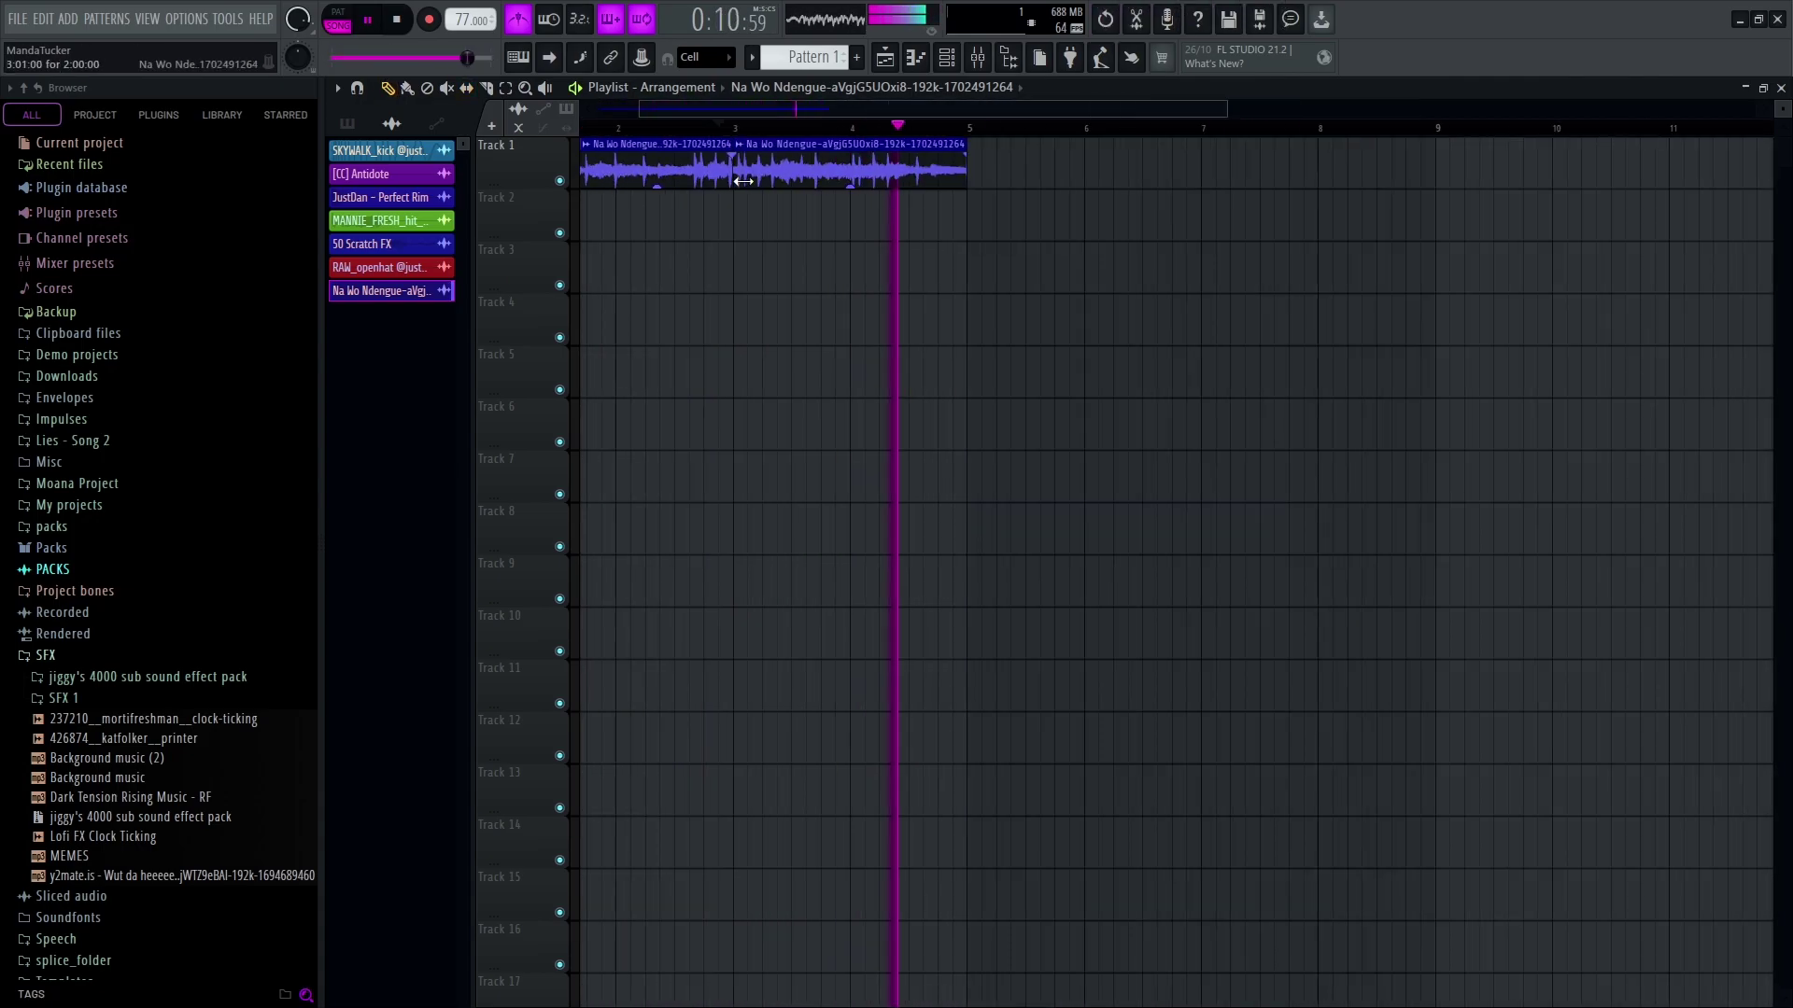
Search the sample browser for "drum loop" and audition the Cymatics Eternity drum loops
{"action": "left_click", "coordinate": [106, 991]}
{"action": "type", "text": "drum loop"}
{"action": "key", "text": "space"}
{"action": "scroll", "coordinate": [168, 588], "scroll_direction": "down", "scroll_amount": 10}
{"action": "left_click", "coordinate": [187, 500]}
{"action": "scroll", "coordinate": [199, 612], "scroll_direction": "down", "scroll_amount": 3}
{"action": "left_click", "coordinate": [175, 659]}
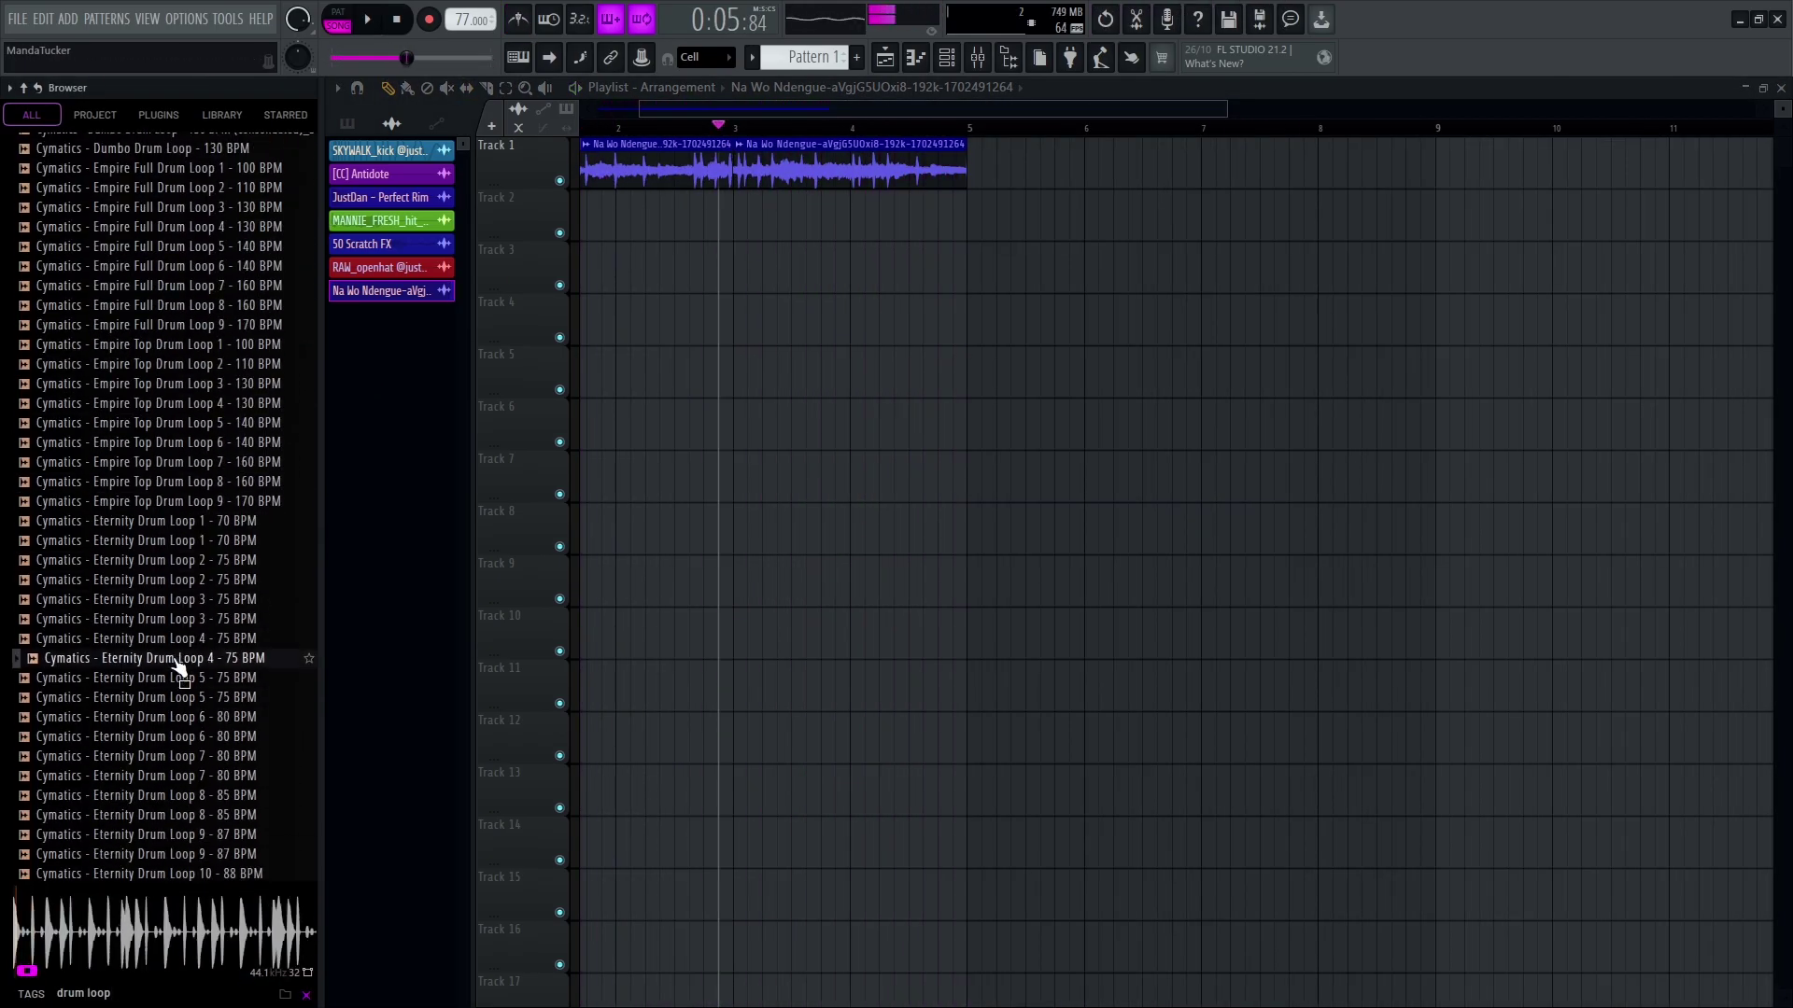
Place Cymatics - Eternity Drum Loop 5 in the playlist and fit it to the project using an original tempo of 75 BPM
{"action": "left_click_drag", "start_coordinate": [177, 678], "coordinate": [590, 322]}
{"action": "left_click", "coordinate": [896, 693]}
{"action": "type", "text": "75"}
{"action": "key", "text": "Return"}
Move the Eternity drum loop to Track 4 and duplicate it three times so it runs alongside the sample
{"action": "key", "text": "space"}
{"action": "scroll", "coordinate": [888, 451], "scroll_direction": "up", "scroll_amount": 3}
{"action": "scroll", "coordinate": [1456, 322], "scroll_direction": "up", "scroll_amount": 4}
{"action": "left_click", "coordinate": [565, 128]}
{"action": "left_click_drag", "start_coordinate": [1521, 314], "coordinate": [1553, 314]}
{"action": "scroll", "coordinate": [744, 345], "scroll_direction": "down", "scroll_amount": 4}
{"action": "left_click_drag", "start_coordinate": [732, 291], "coordinate": [738, 345]}
{"action": "right_click", "coordinate": [775, 326]}
{"action": "left_click", "coordinate": [672, 327], "text": "ctrl"}
{"action": "key", "text": "ctrl+b"}
{"action": "key", "text": "ctrl+b"}
{"action": "key", "text": "ctrl+b"}
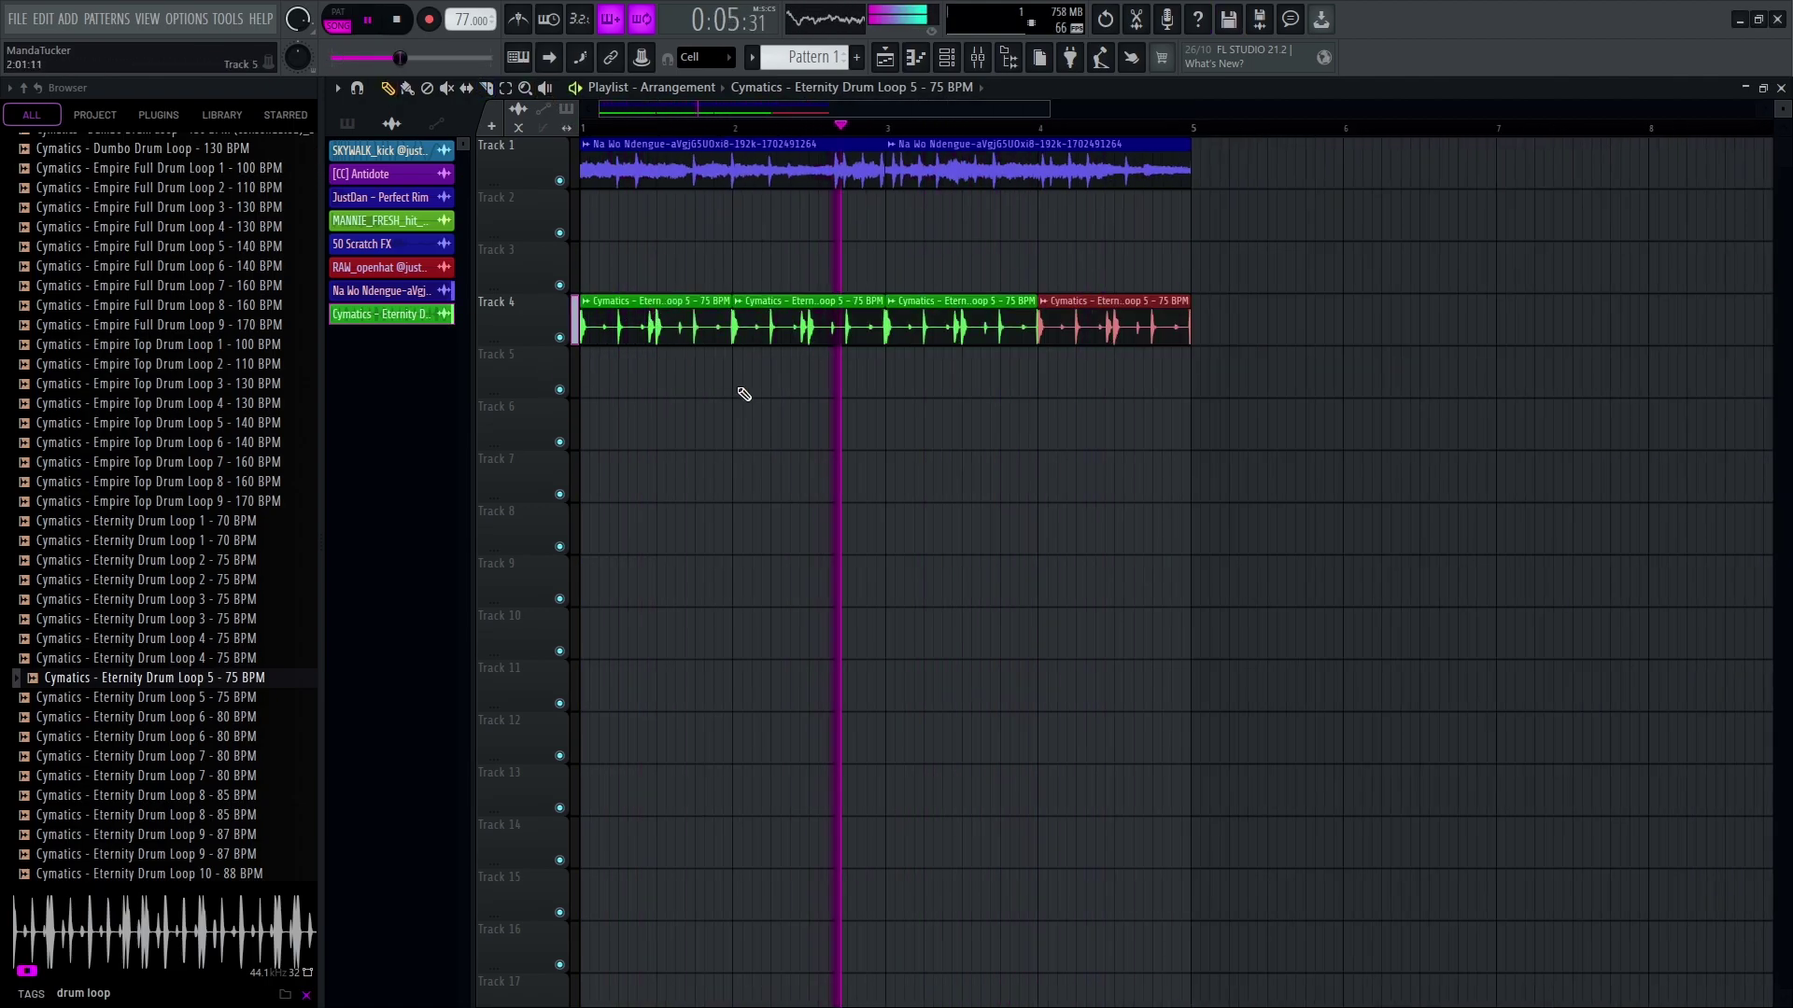
Remove the two drum loop copies in bars 3 and 4 of Track 4 and stop playback
{"action": "right_click", "coordinate": [961, 328]}
{"action": "right_click", "coordinate": [1125, 329]}
{"action": "key", "text": "space"}
Replace the second half of the sample on Track 1 with two one-bar clips in bars 3 and 4
{"action": "right_click", "coordinate": [901, 170]}
{"action": "mouse_move", "coordinate": [1024, 140]}
{"action": "left_mouse_down"}
{"action": "mouse_move", "coordinate": [1024, 189]}
{"action": "mouse_move", "coordinate": [856, 169]}
{"action": "left_mouse_up"}
{"action": "key", "text": "space"}
{"action": "left_click_drag", "start_coordinate": [1191, 173], "coordinate": [1109, 172]}
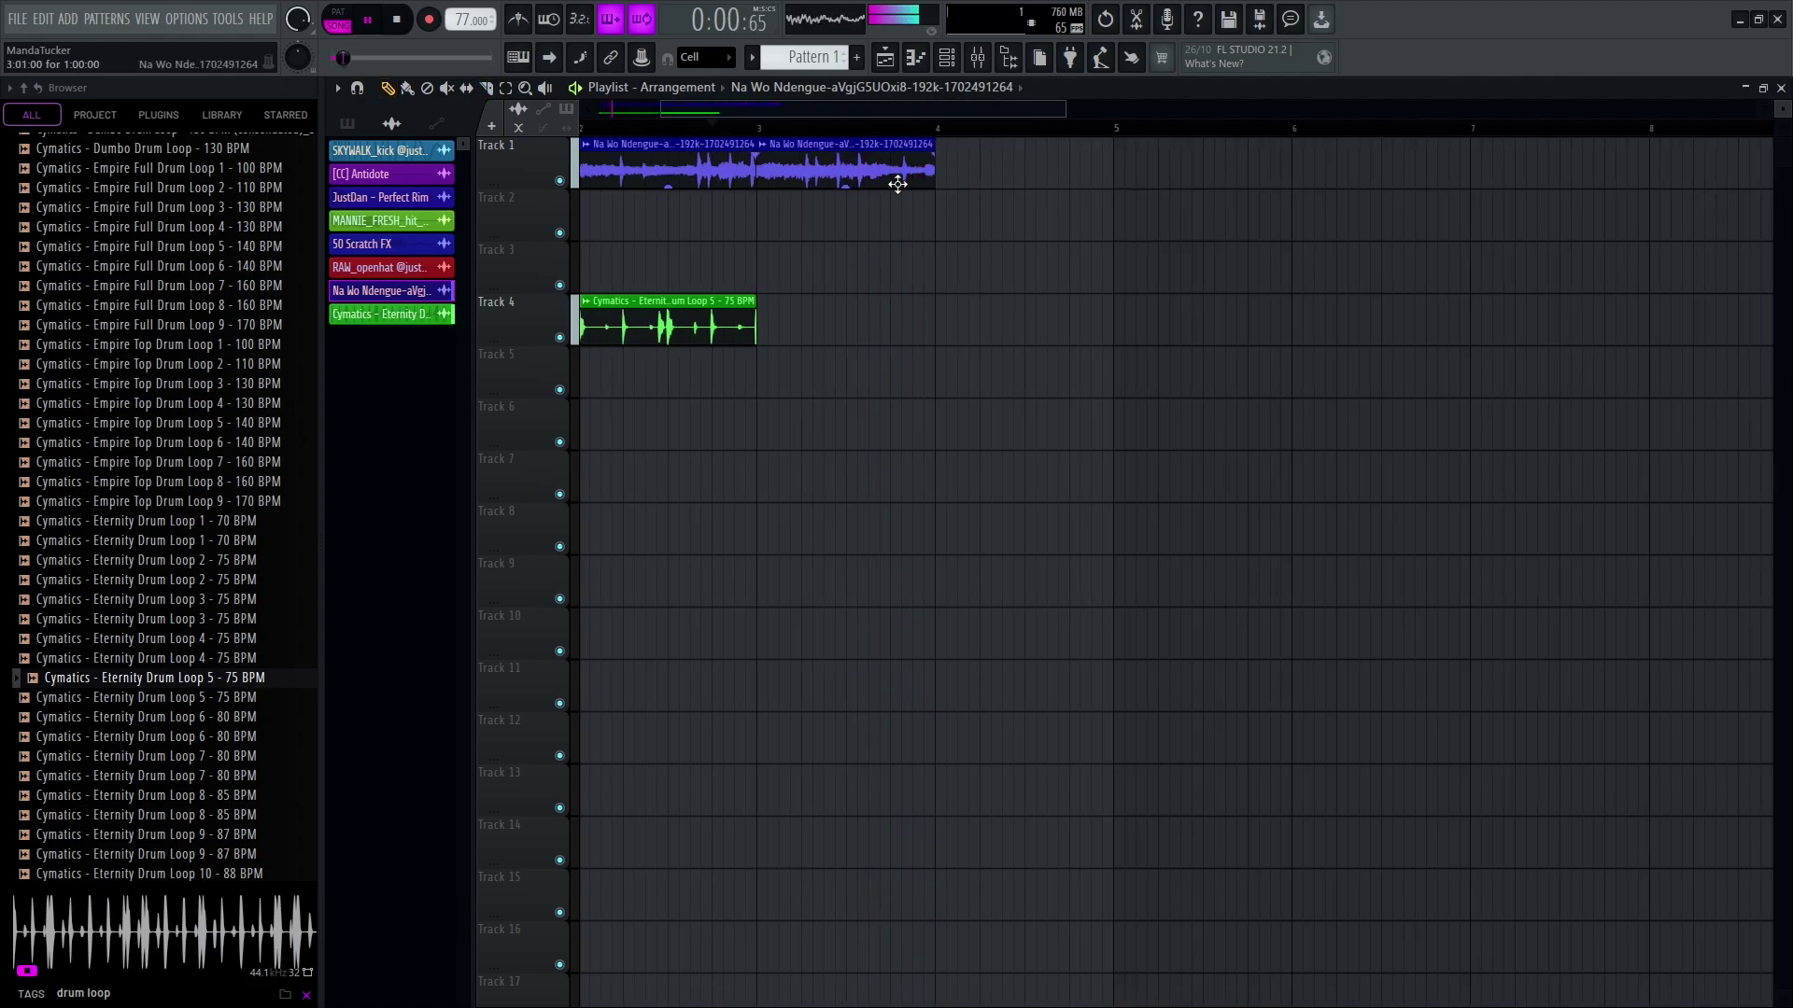
{"action": "left_click", "coordinate": [945, 178]}
Delete the remaining drum loop clips from Track 4 and play through the sample clips on Track 1
{"action": "right_click", "coordinate": [776, 334]}
{"action": "scroll", "coordinate": [854, 168], "scroll_direction": "up", "scroll_amount": 4}
{"action": "left_click", "coordinate": [748, 128]}
{"action": "left_click", "coordinate": [748, 128]}
{"action": "scroll", "coordinate": [748, 234], "scroll_direction": "down", "scroll_amount": 5}
{"action": "key", "text": "space"}
{"action": "key", "text": "ctrl+a"}
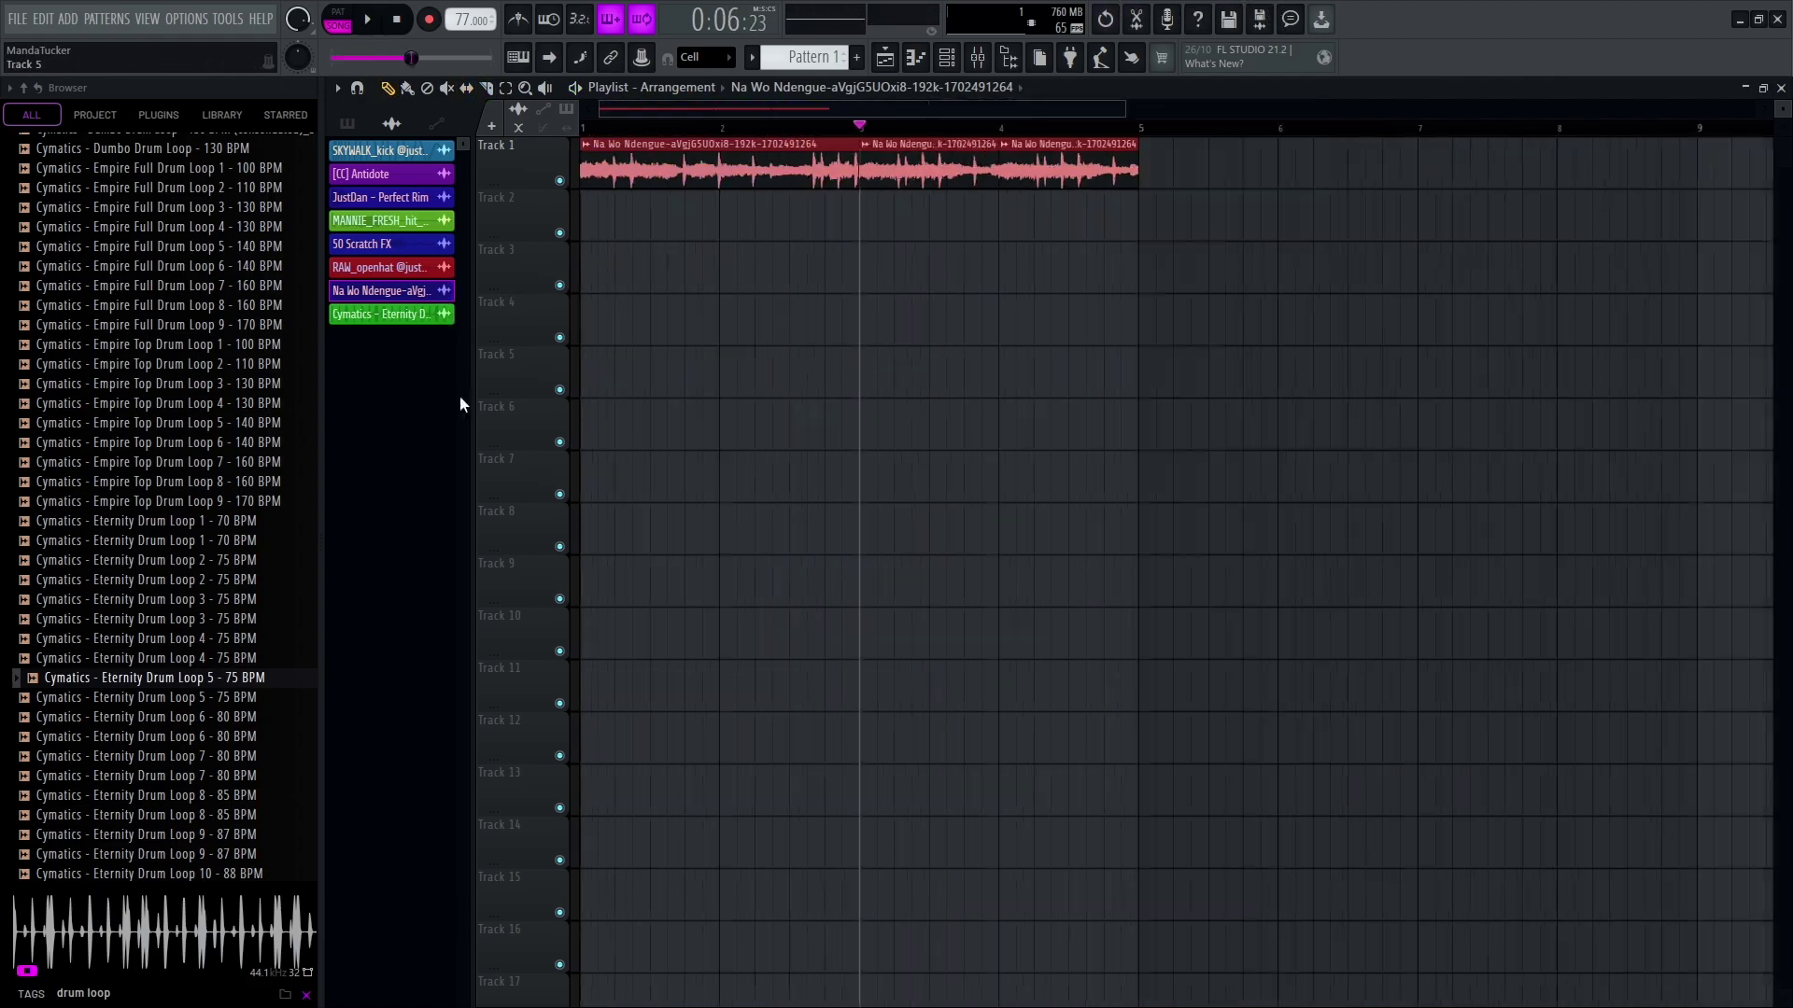
{"action": "scroll", "coordinate": [580, 401], "scroll_direction": "up", "scroll_amount": 1}
{"action": "left_click_drag", "start_coordinate": [402, 58], "coordinate": [411, 58]}
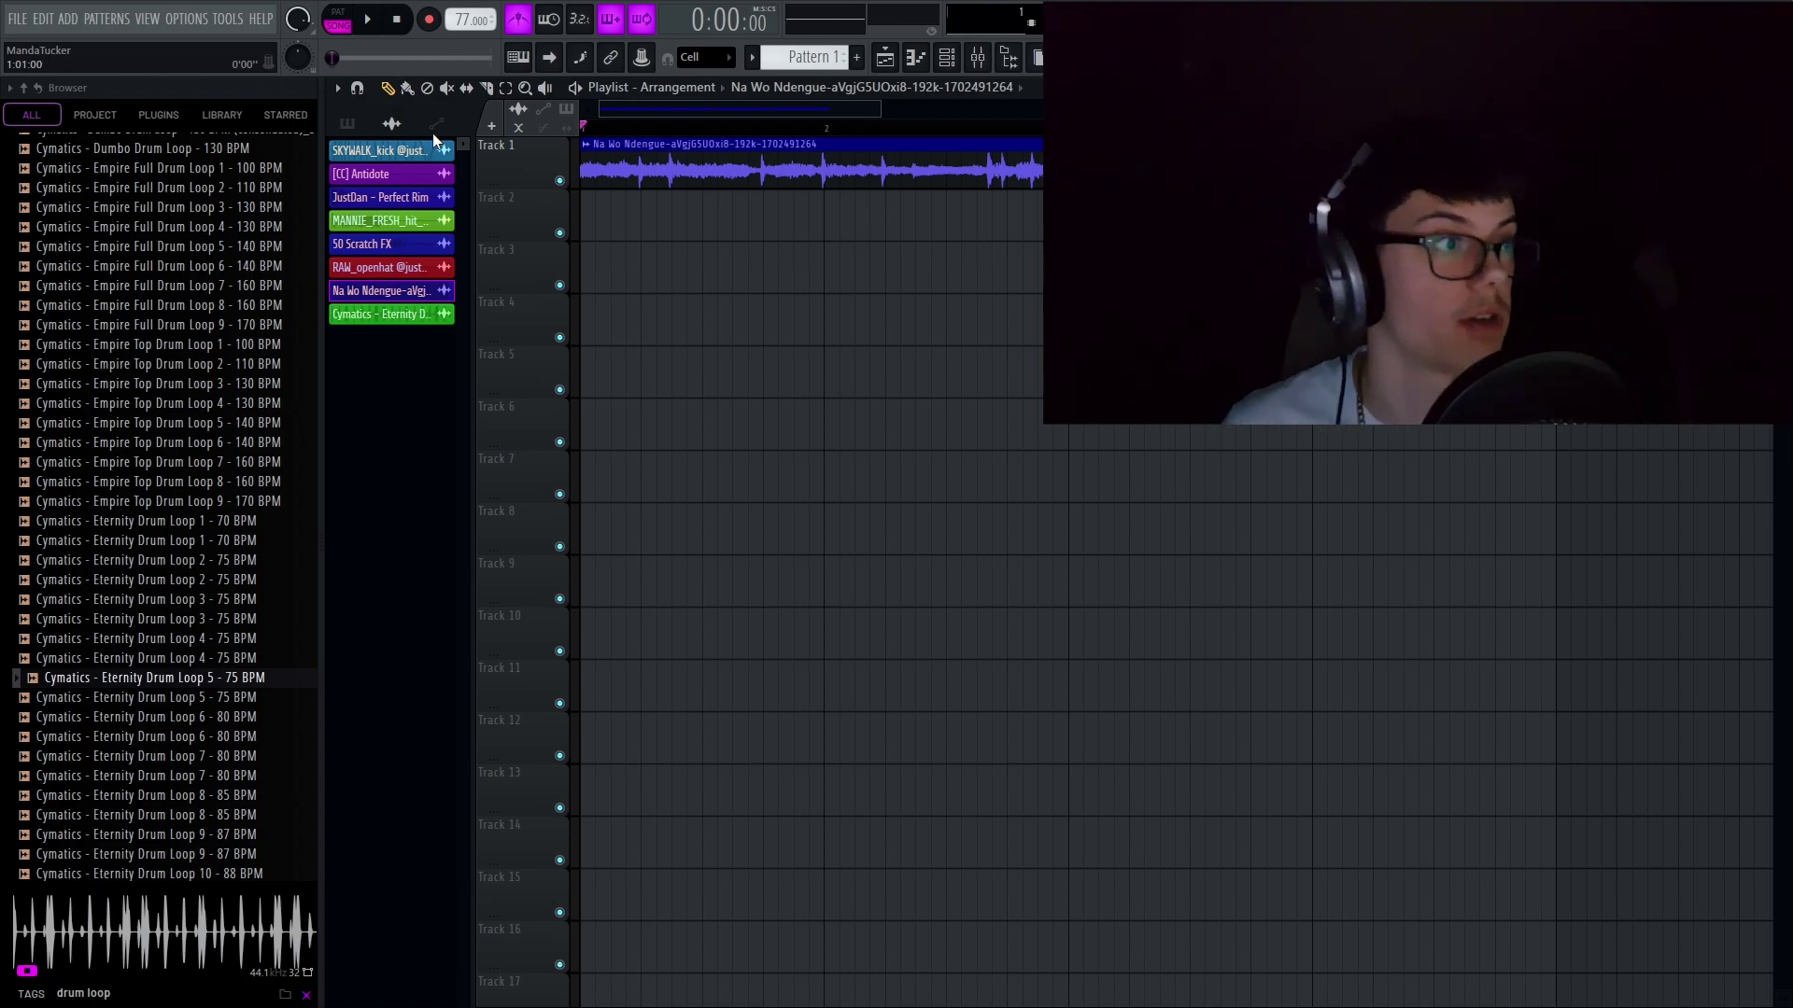
Play the start of the sample, then select all its clips on Track 1 and consolidate them into one audio clip
{"action": "scroll", "coordinate": [585, 247], "scroll_direction": "up", "scroll_amount": 2}
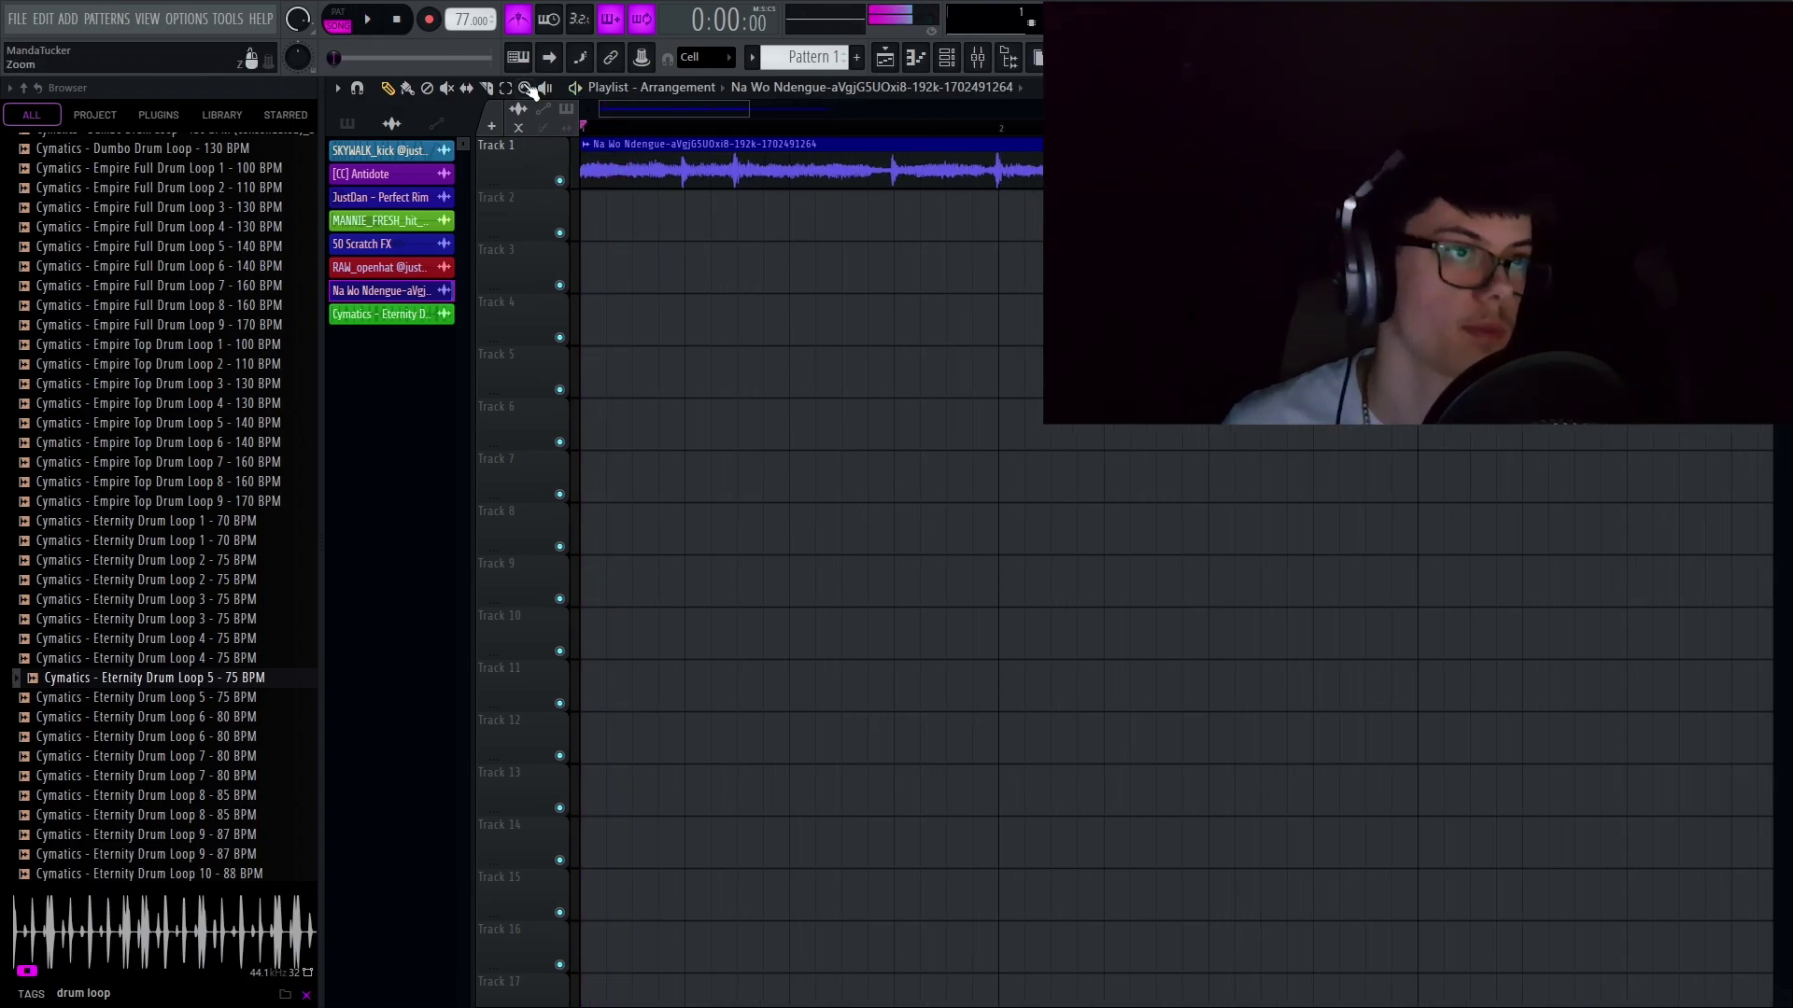
{"action": "key", "text": "space"}
{"action": "key", "text": "space"}
{"action": "scroll", "coordinate": [670, 226], "scroll_direction": "down", "scroll_amount": 4}
{"action": "left_click_drag", "start_coordinate": [662, 226], "coordinate": [1064, 173]}
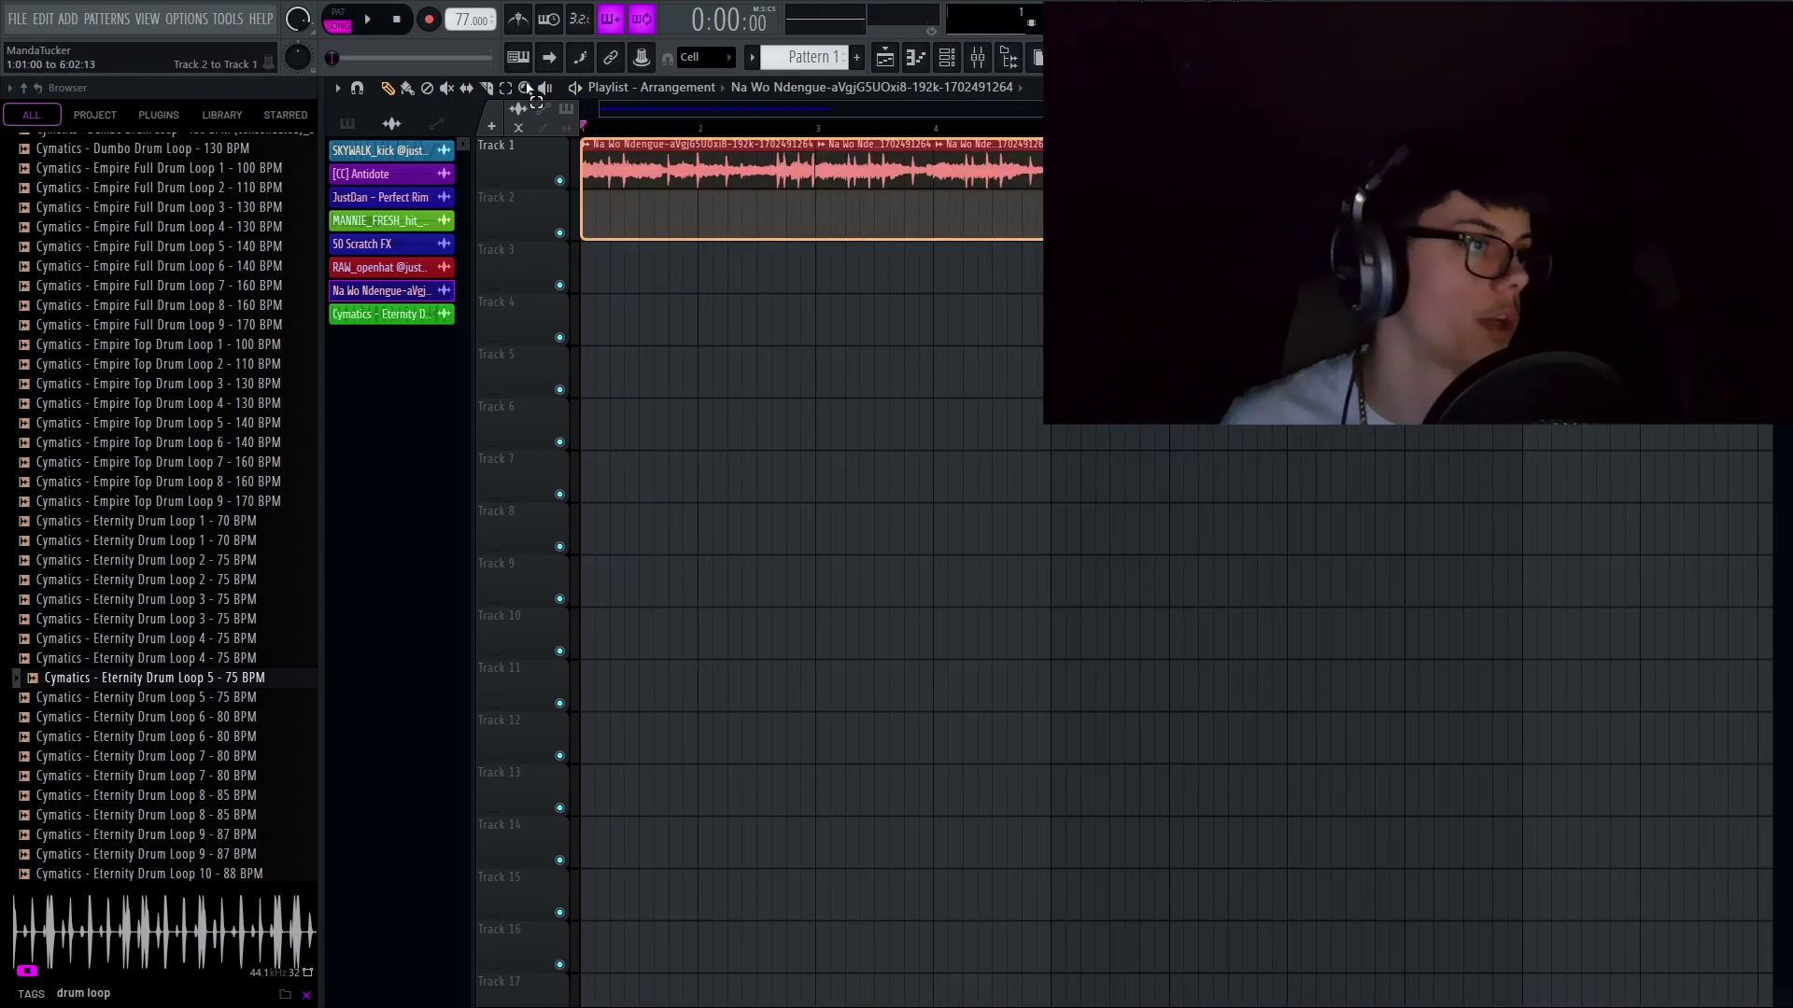
{"action": "key", "text": "ctrl+alt+c"}
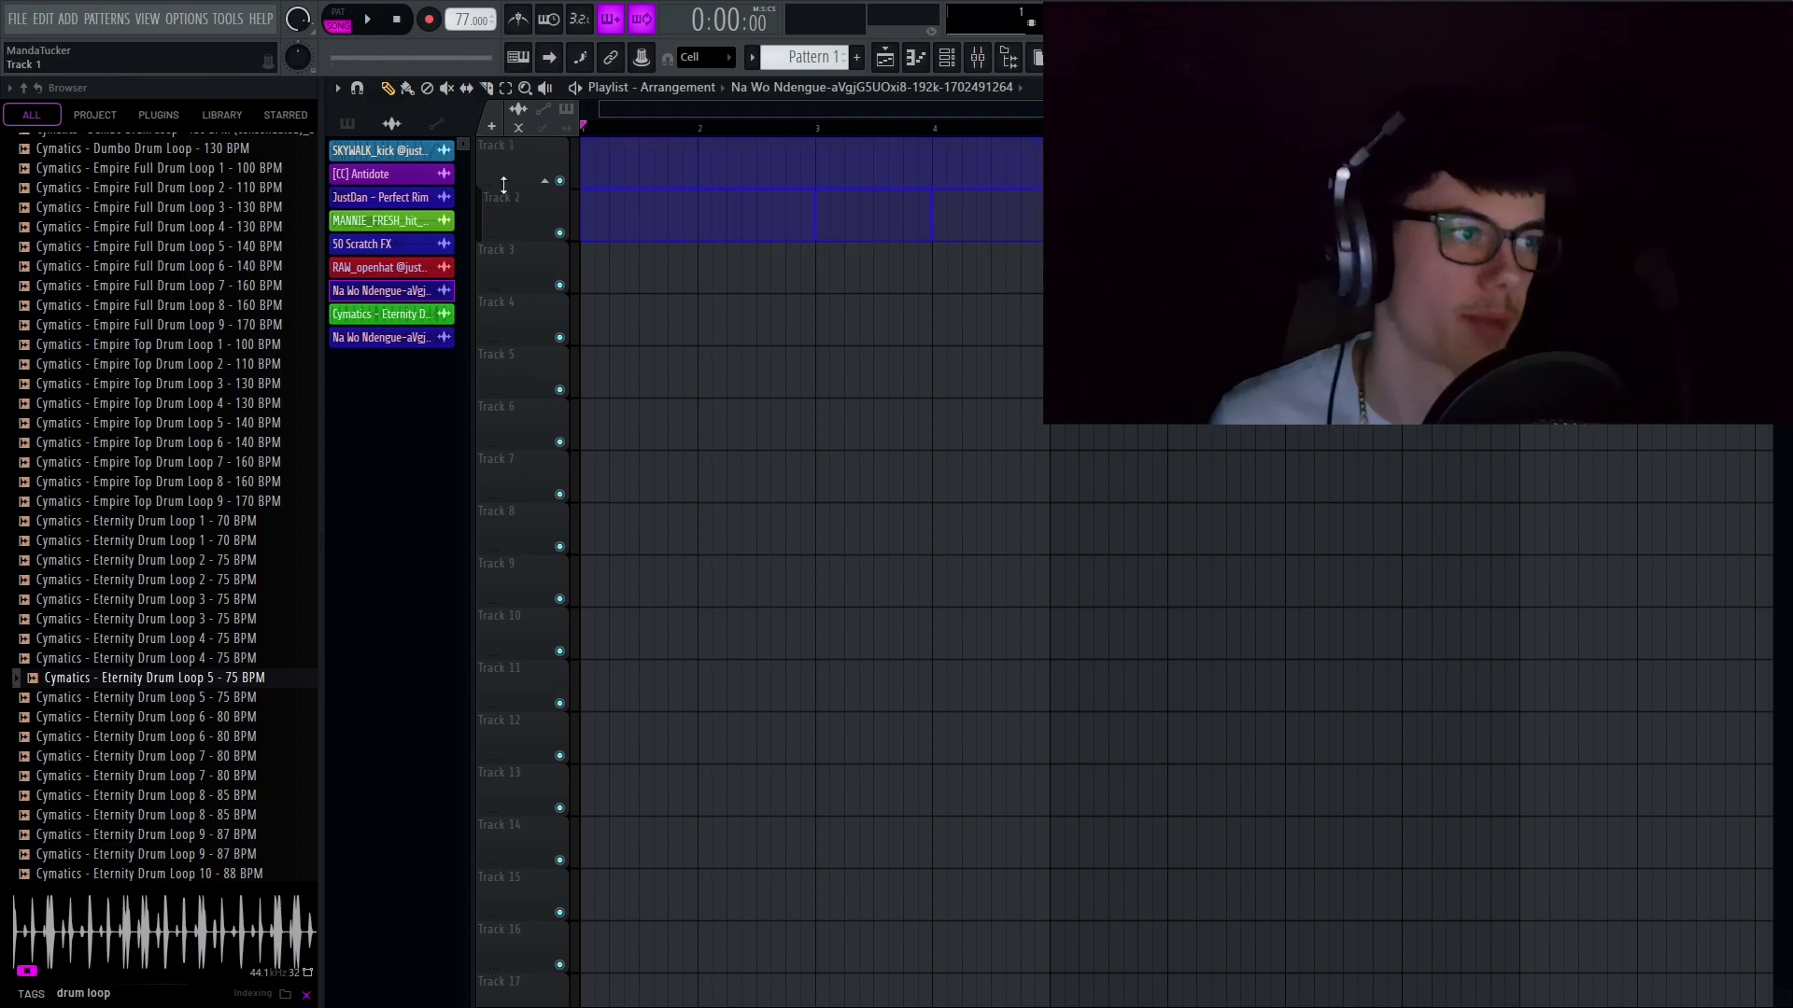
Change the time-stretching mode of the soul-food-logic-type hip-hop drum loop and close its channel settings
{"action": "key", "text": "alt+Tab"}
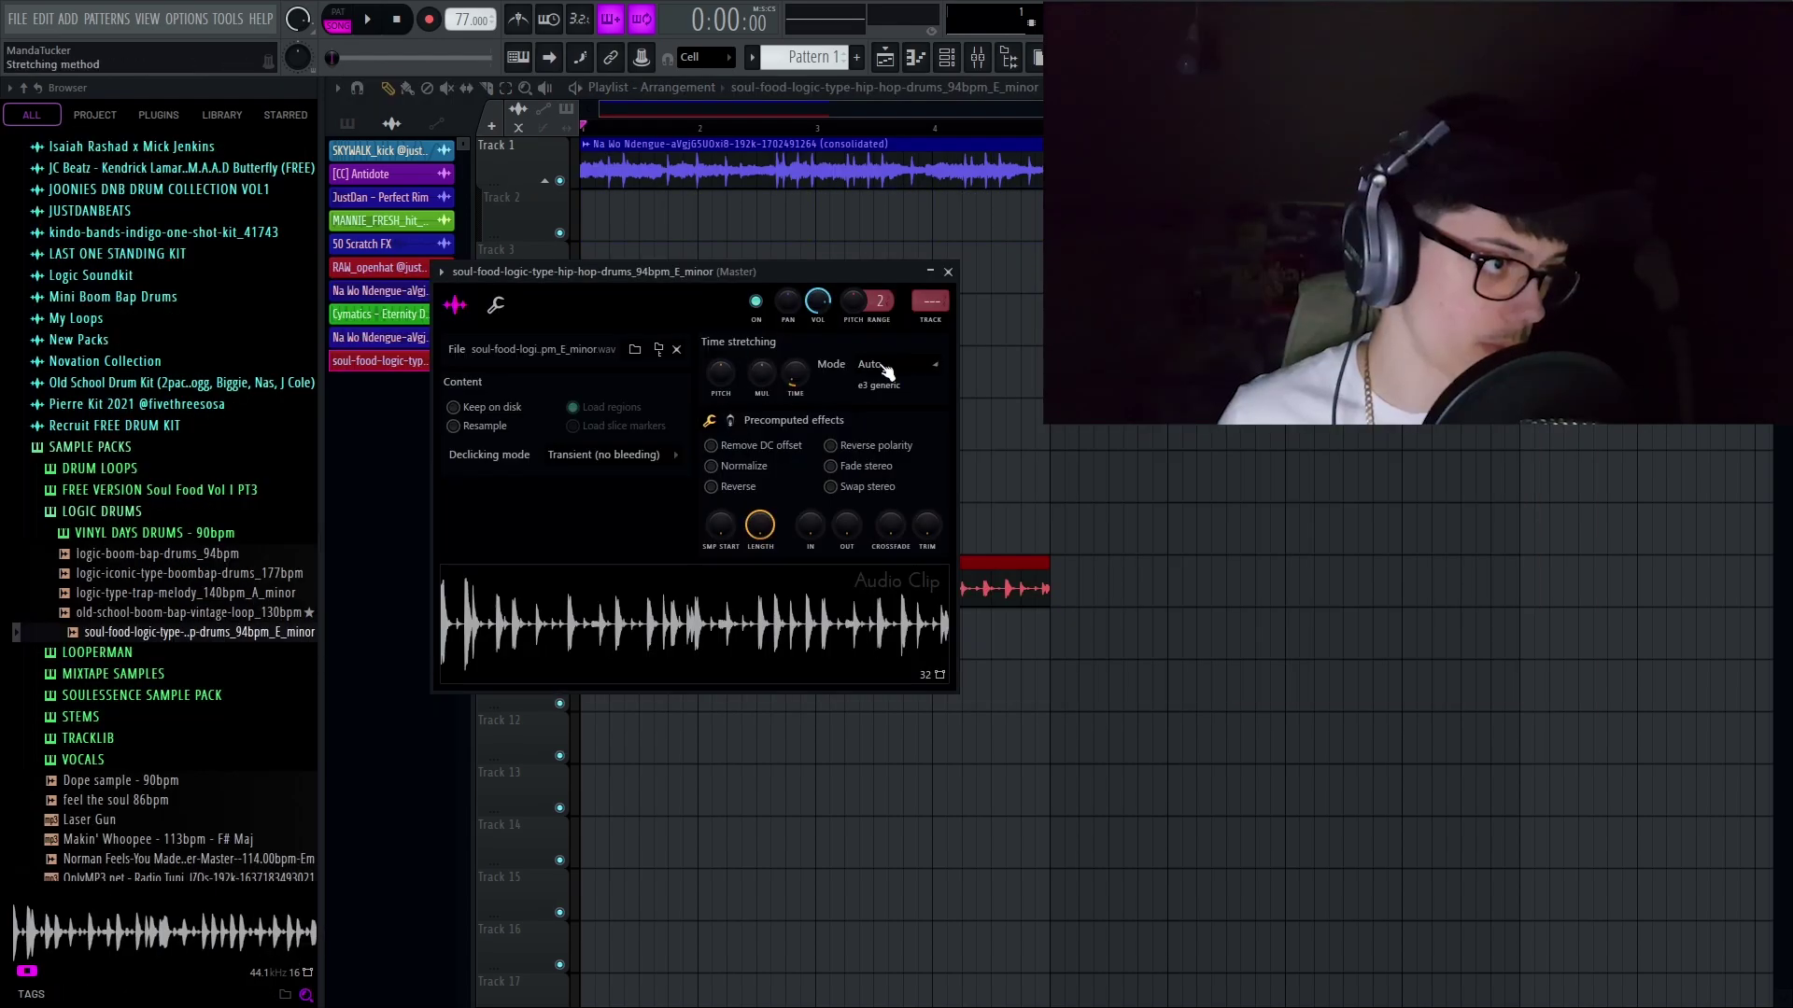
{"action": "left_click", "coordinate": [895, 364]}
{"action": "left_click", "coordinate": [894, 425]}
{"action": "key", "text": "Escape"}
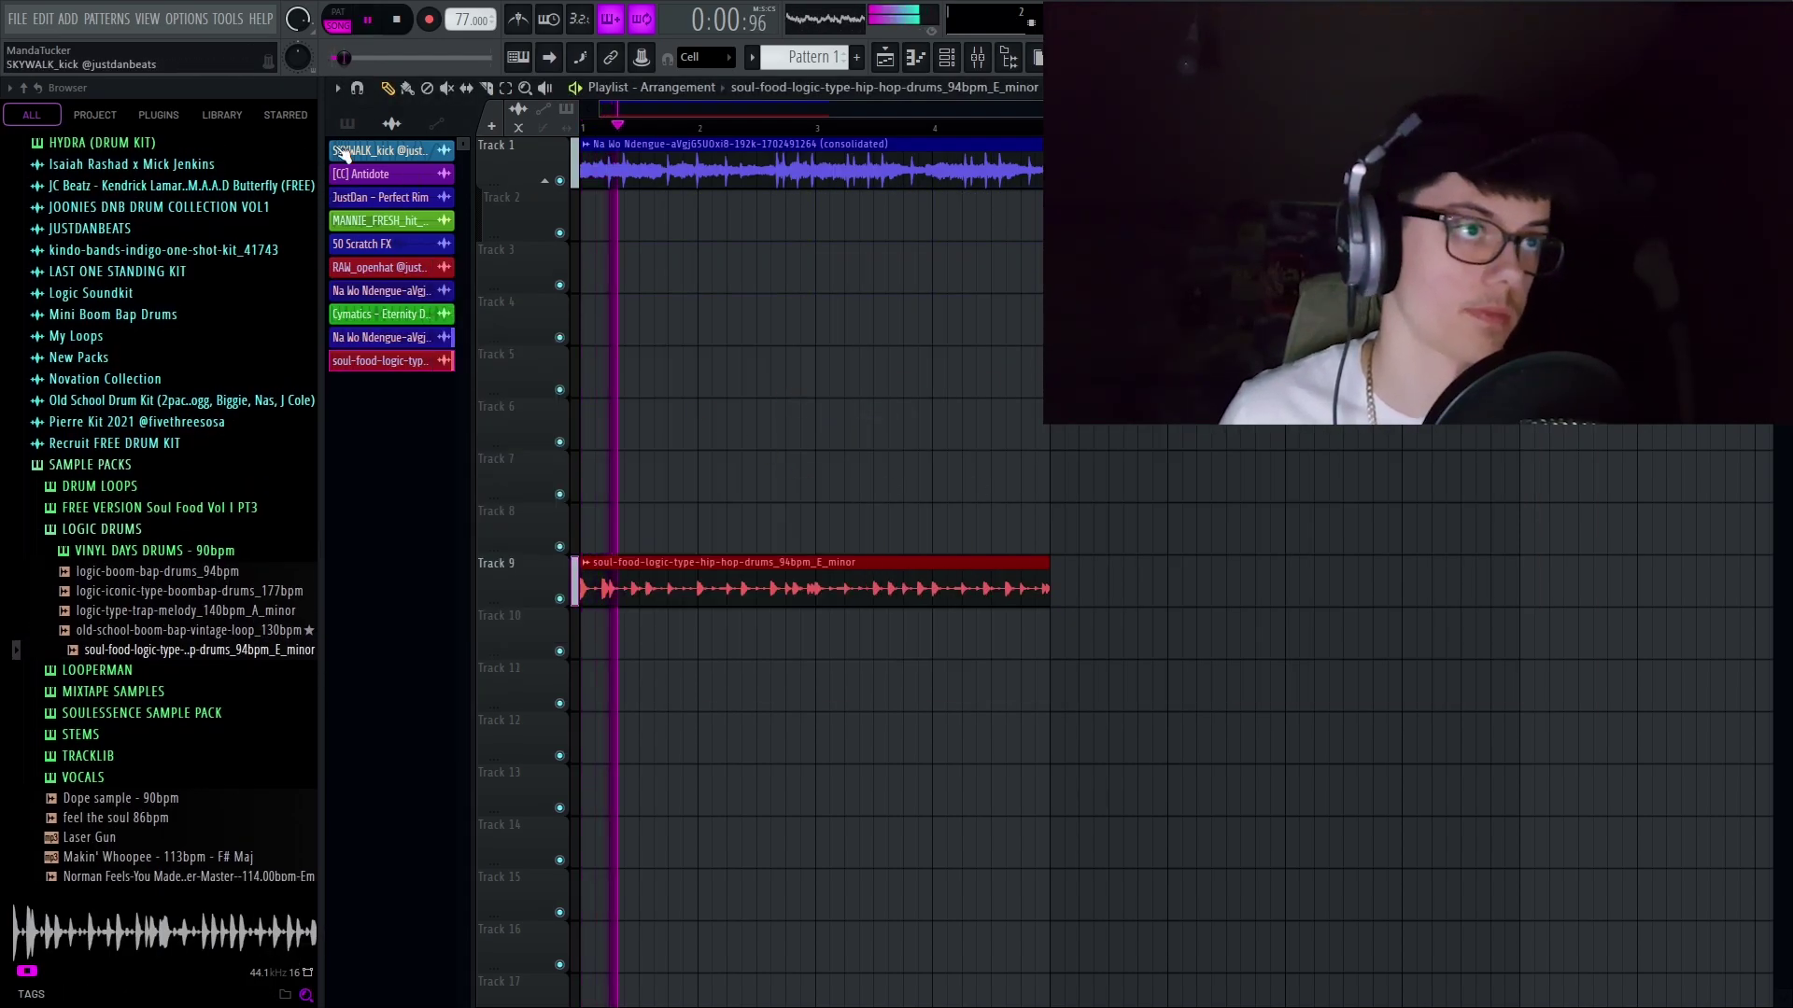
Position a chop of the consolidated sample further along Track 6 and play back the result
{"action": "scroll", "coordinate": [916, 252], "scroll_direction": "up", "scroll_amount": 5}
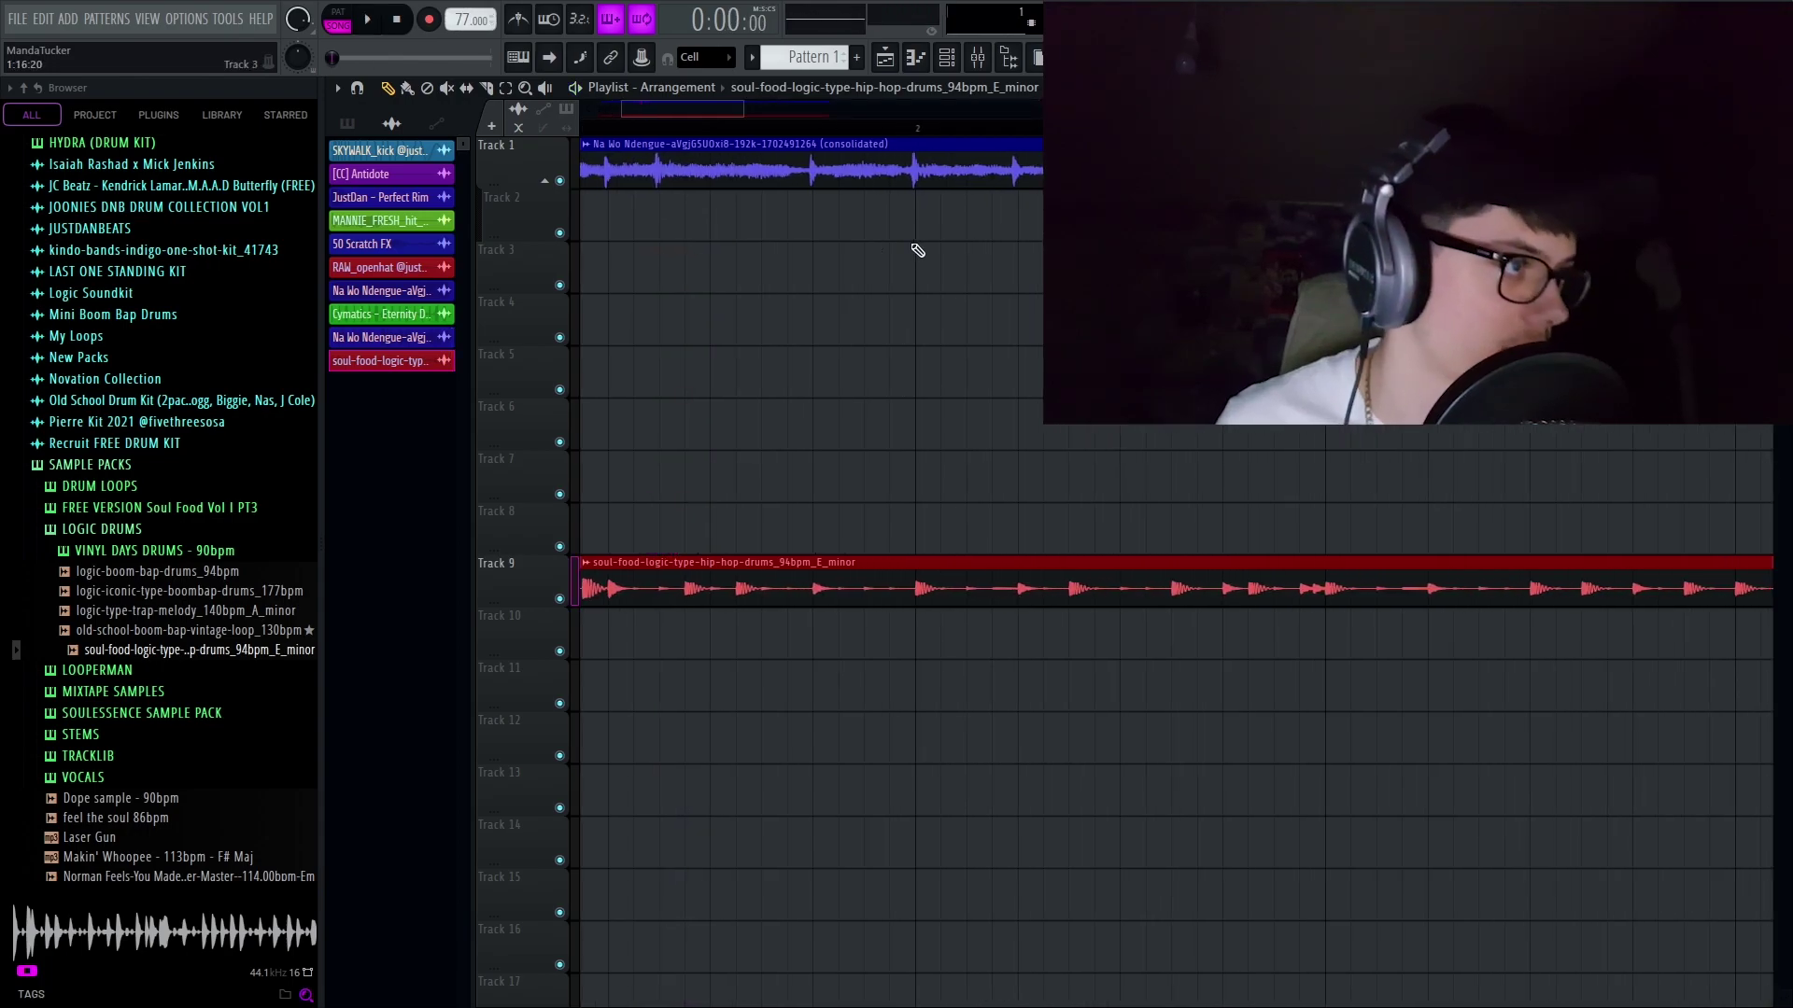
{"action": "key", "text": "s"}
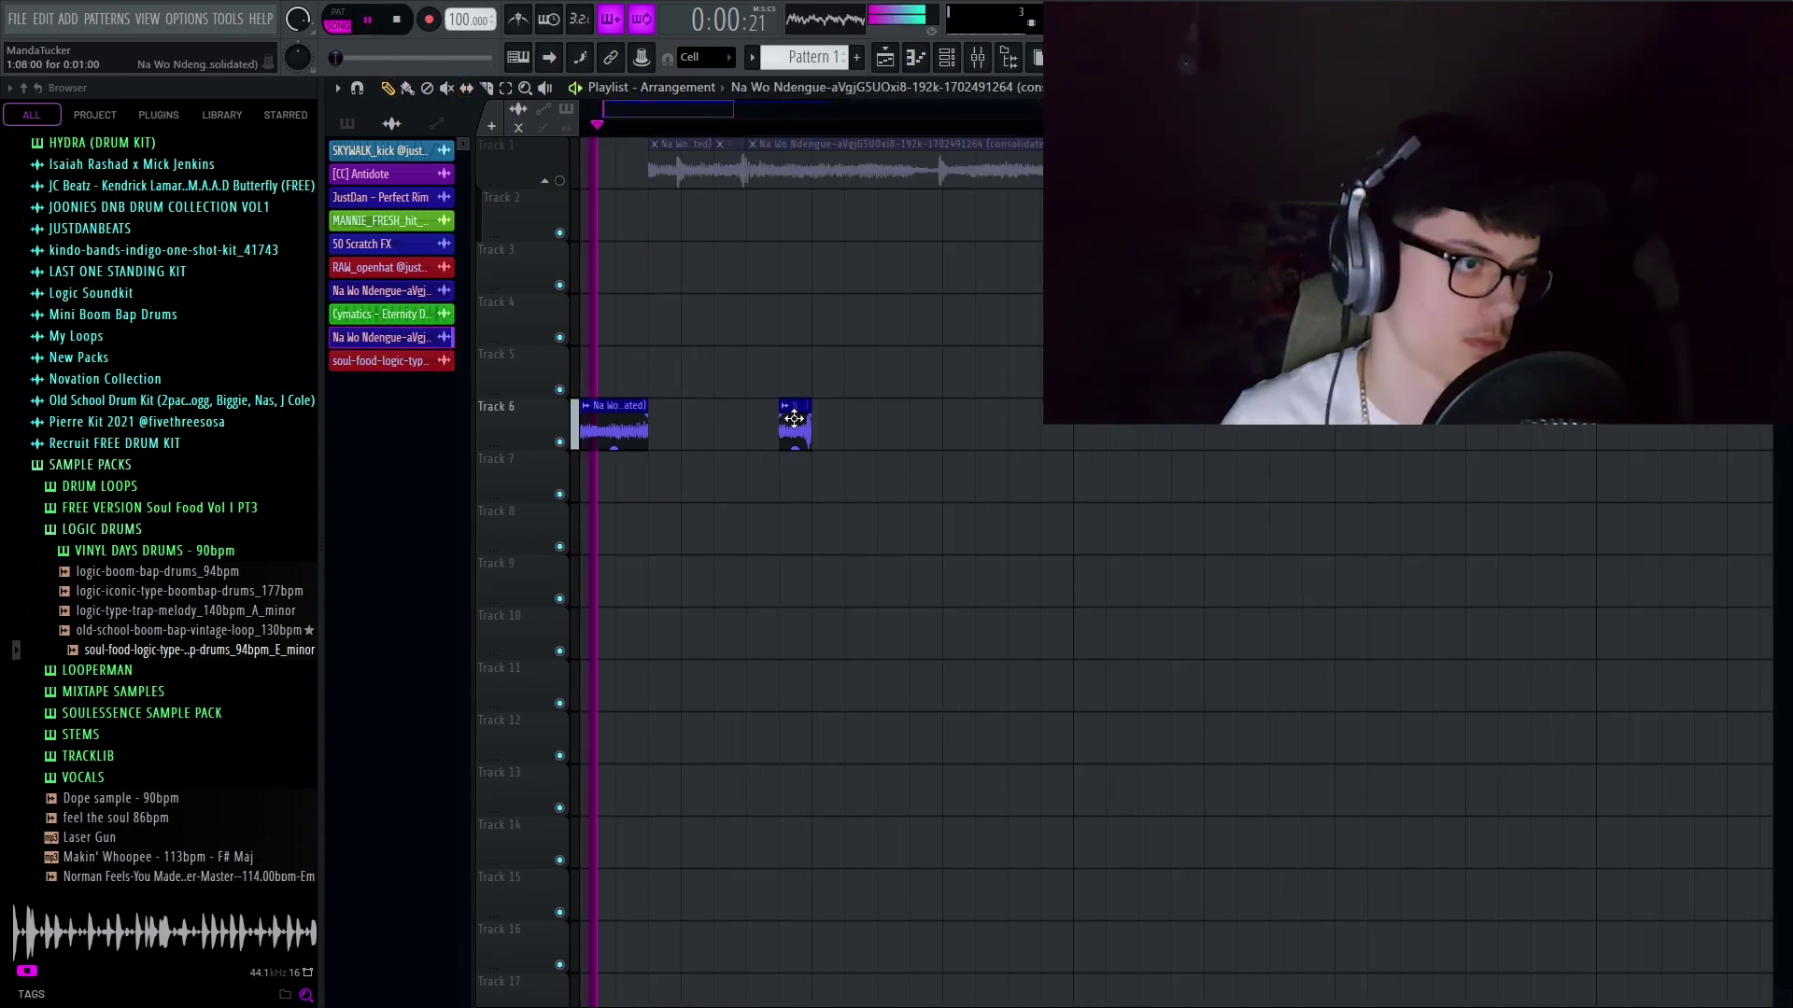
{"action": "left_click_drag", "start_coordinate": [675, 425], "coordinate": [888, 416]}
{"action": "key", "text": "space"}
{"action": "key", "text": "space"}
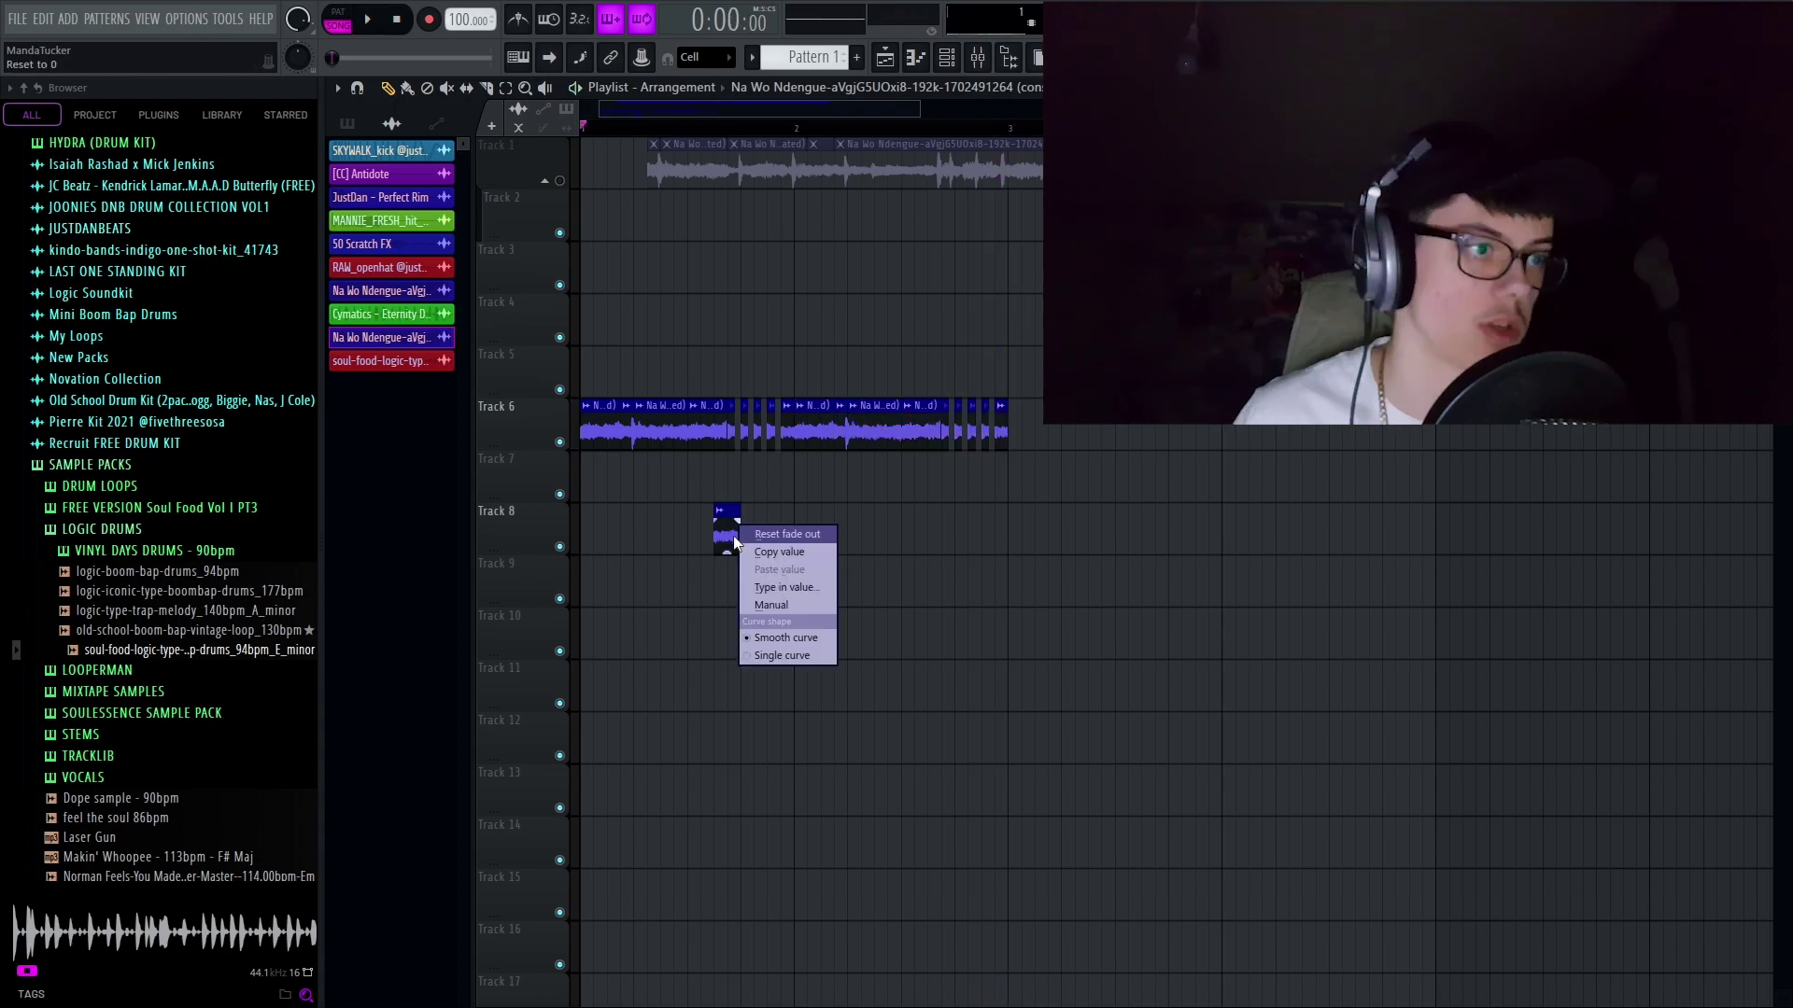
Dismiss the fade-out options of the chop on Track 8 and audition the chopped sequence on Track 6
{"action": "left_click", "coordinate": [721, 520]}
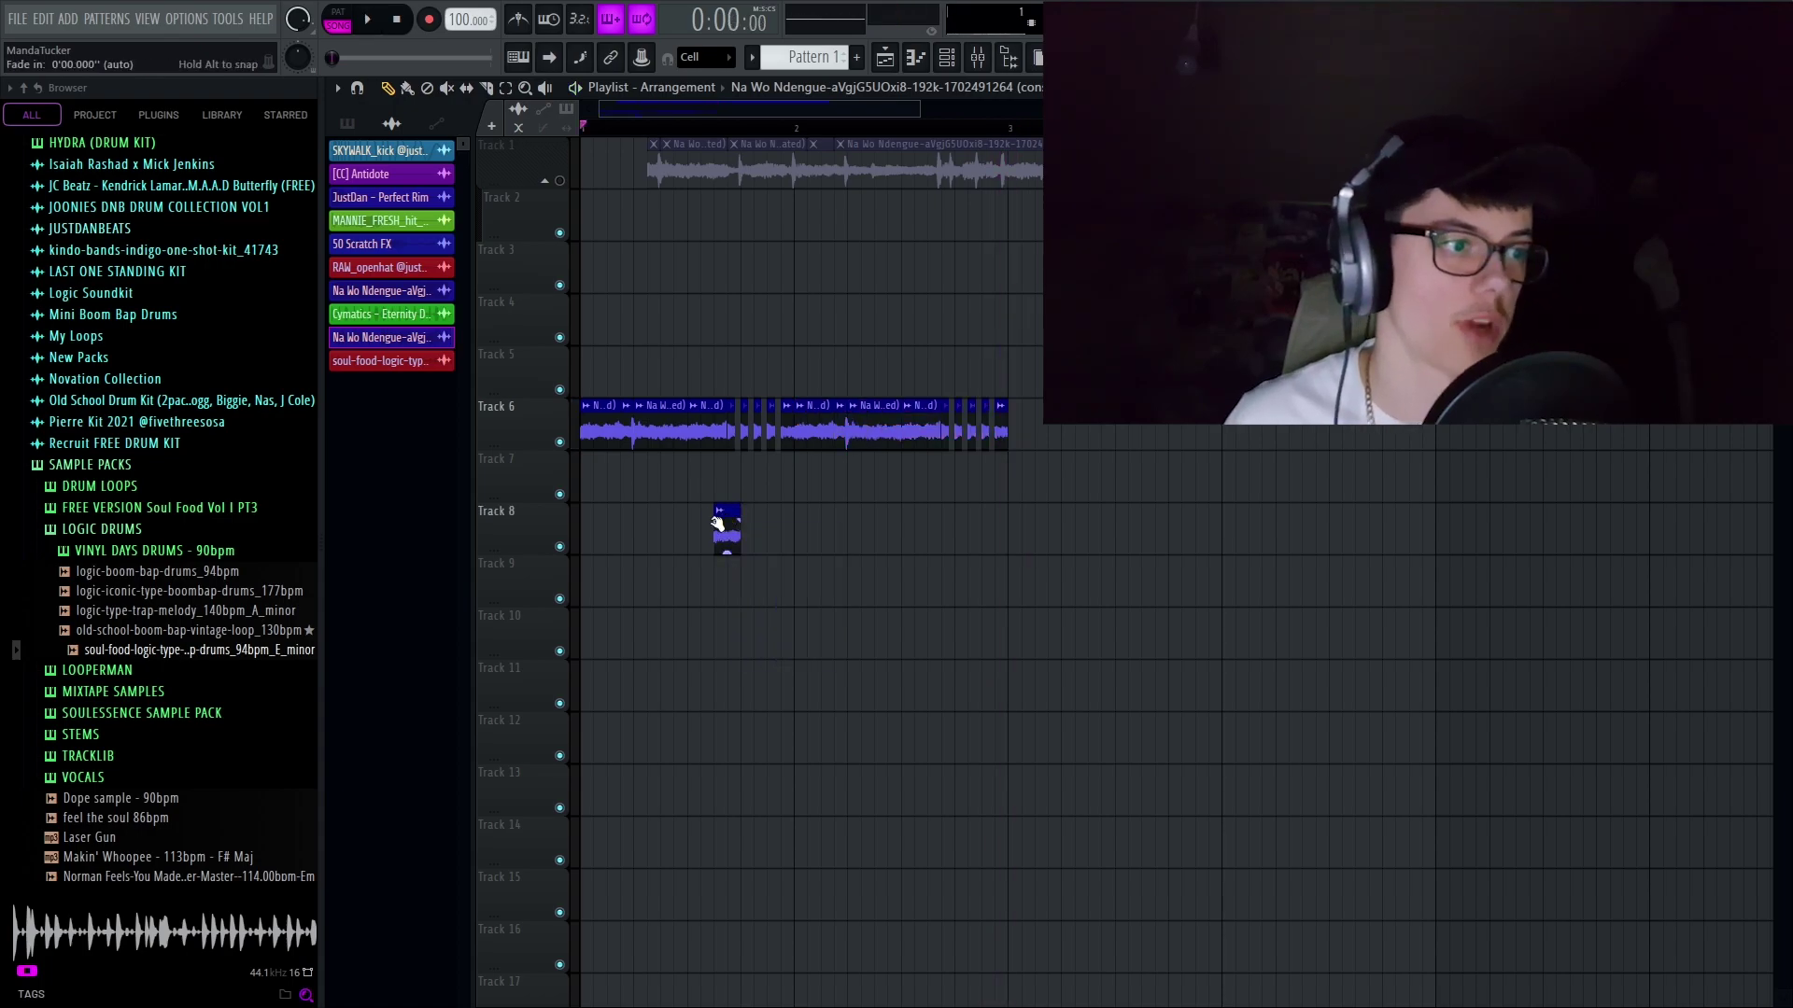
{"action": "key", "text": "space"}
{"action": "scroll", "coordinate": [609, 494], "scroll_direction": "up", "scroll_amount": 3}
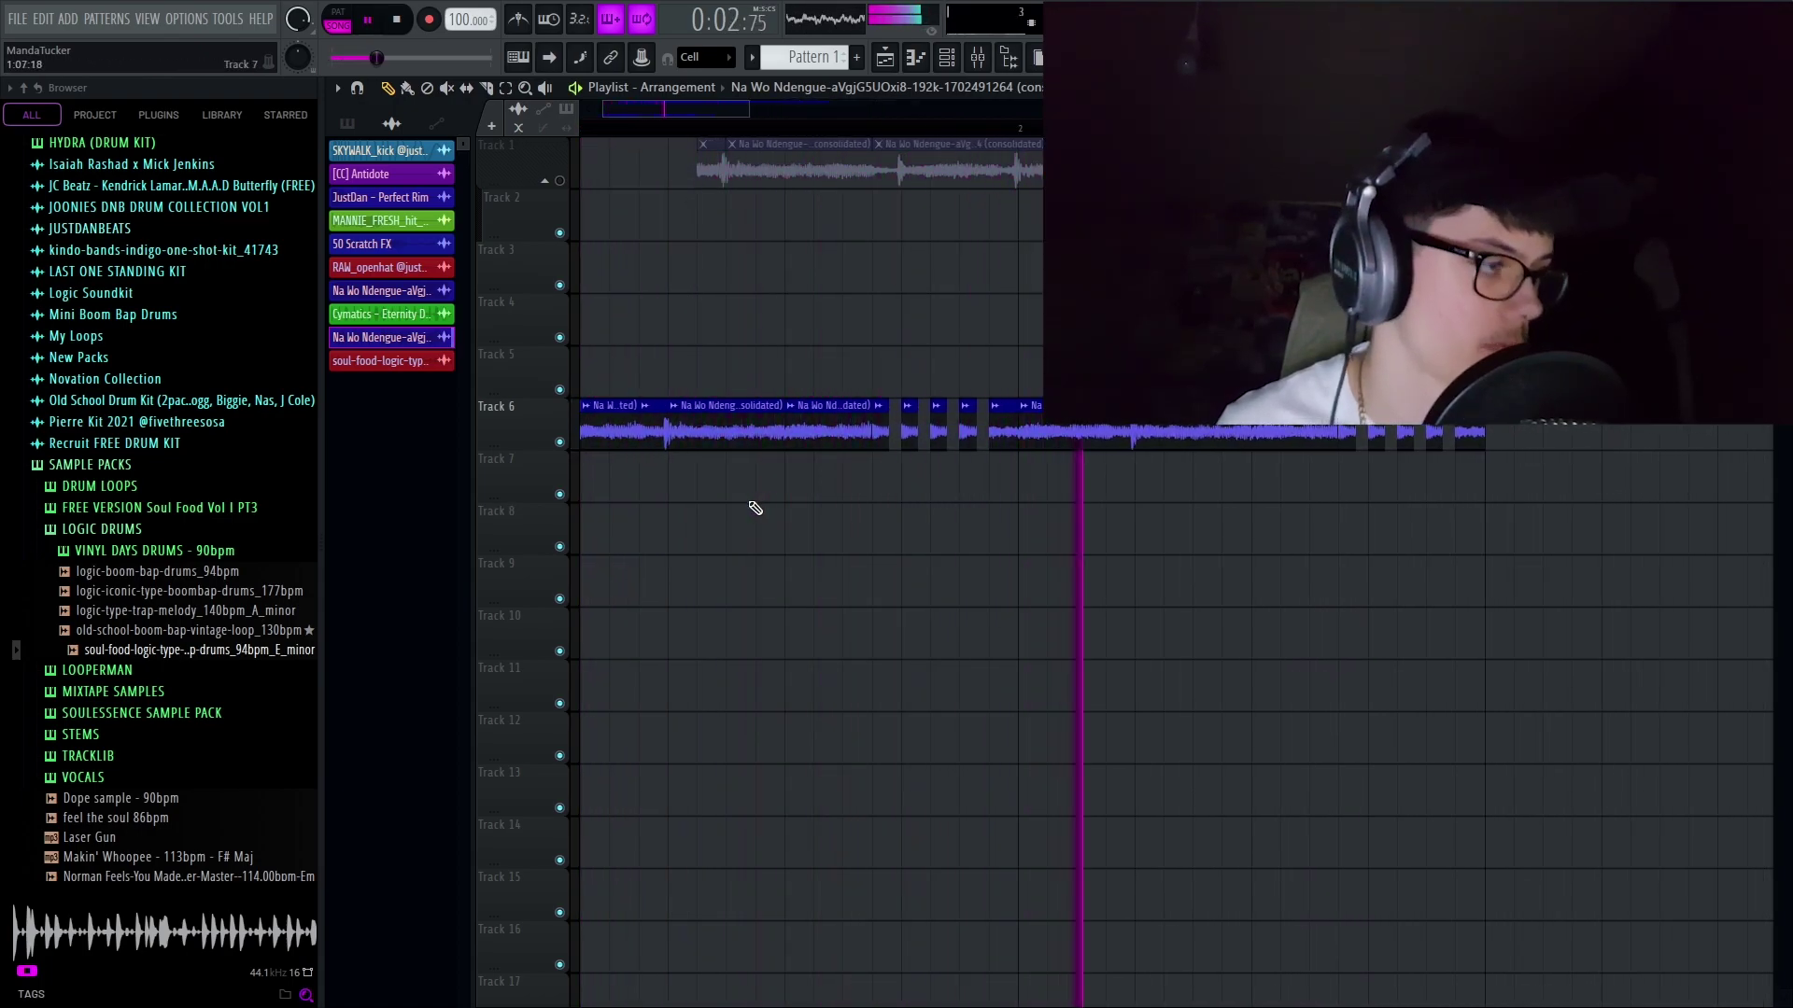
{"action": "scroll", "coordinate": [754, 507], "scroll_direction": "down", "scroll_amount": 2}
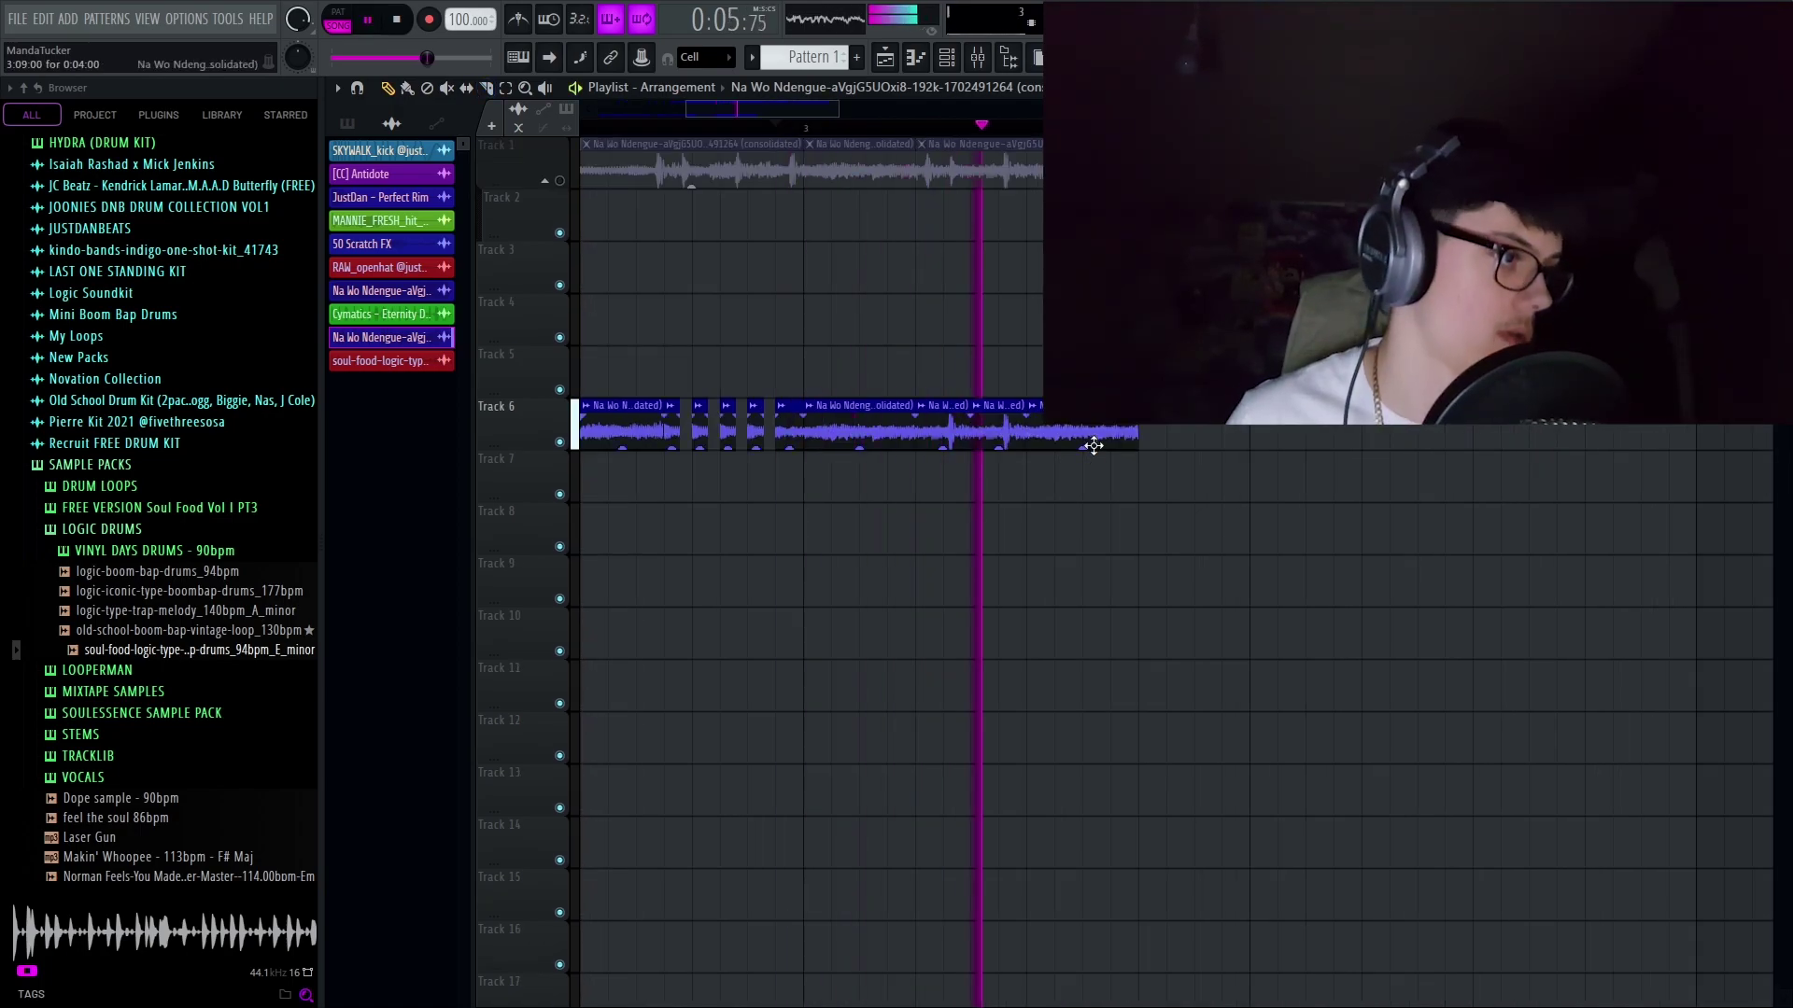
Delete the final chop on Track 6 and extend the chop before it to fill the space
{"action": "right_click", "coordinate": [1089, 437]}
{"action": "key", "text": "space"}
{"action": "key", "text": "c"}
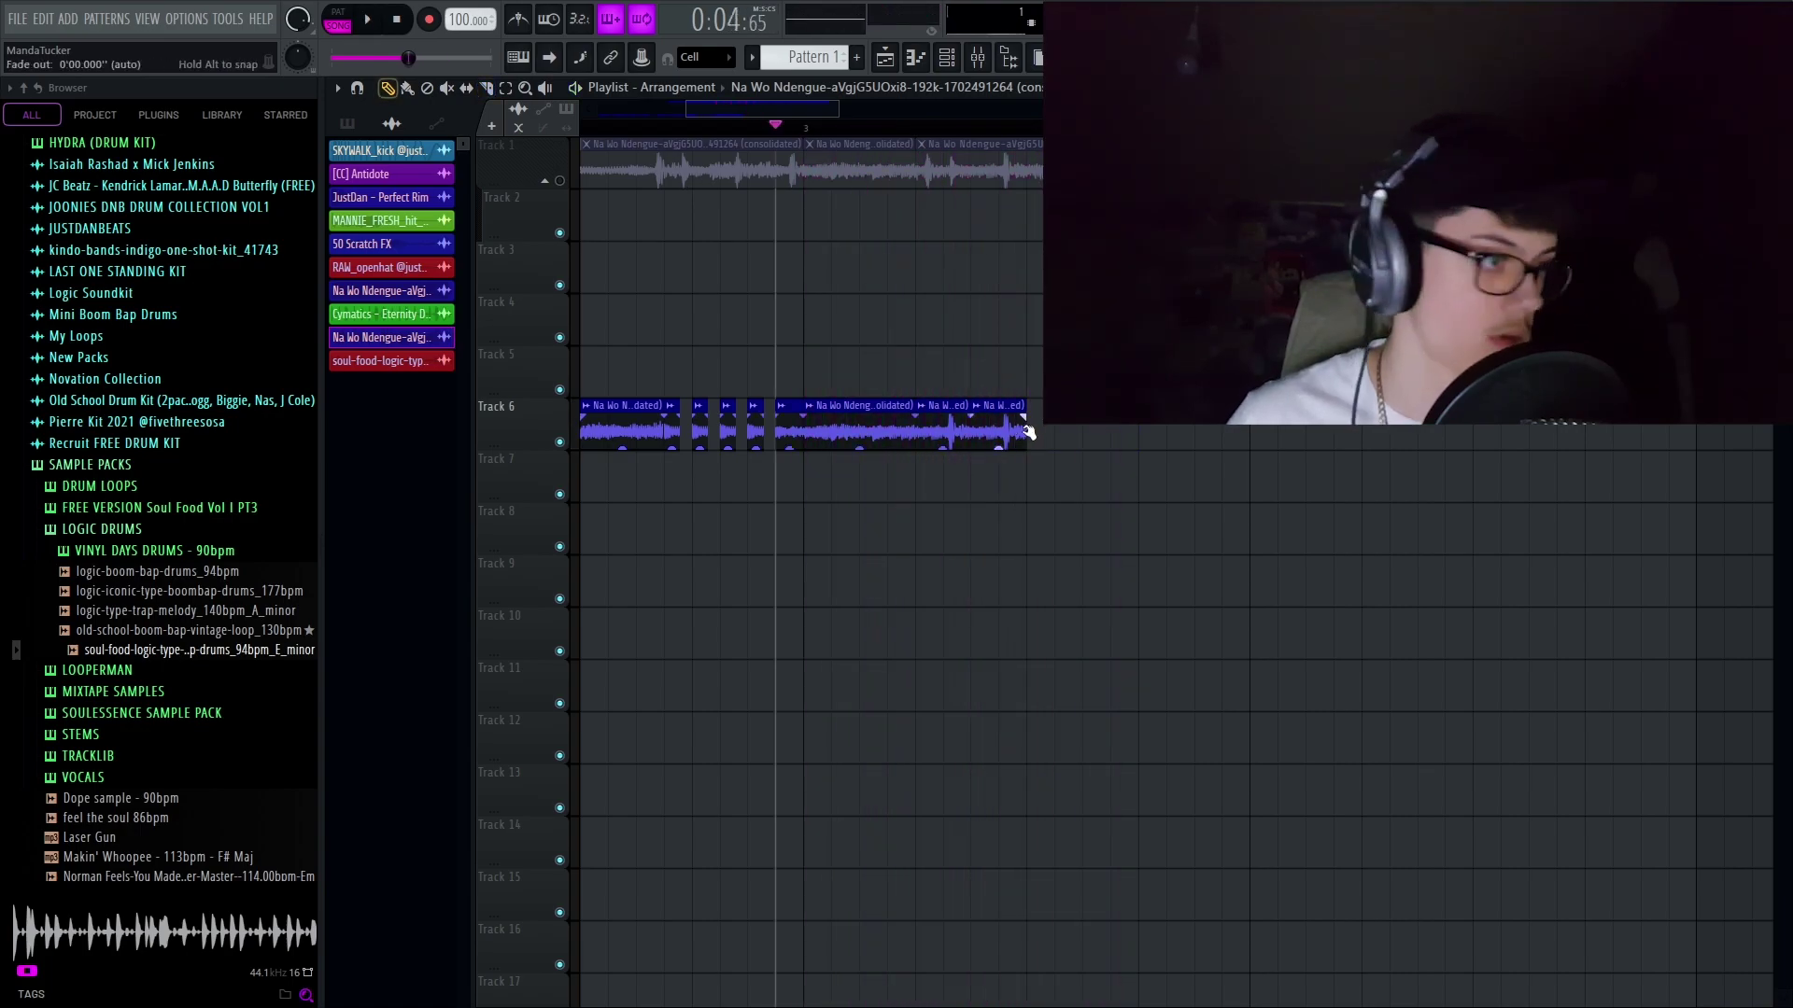
{"action": "left_click_drag", "start_coordinate": [1025, 401], "coordinate": [1166, 407]}
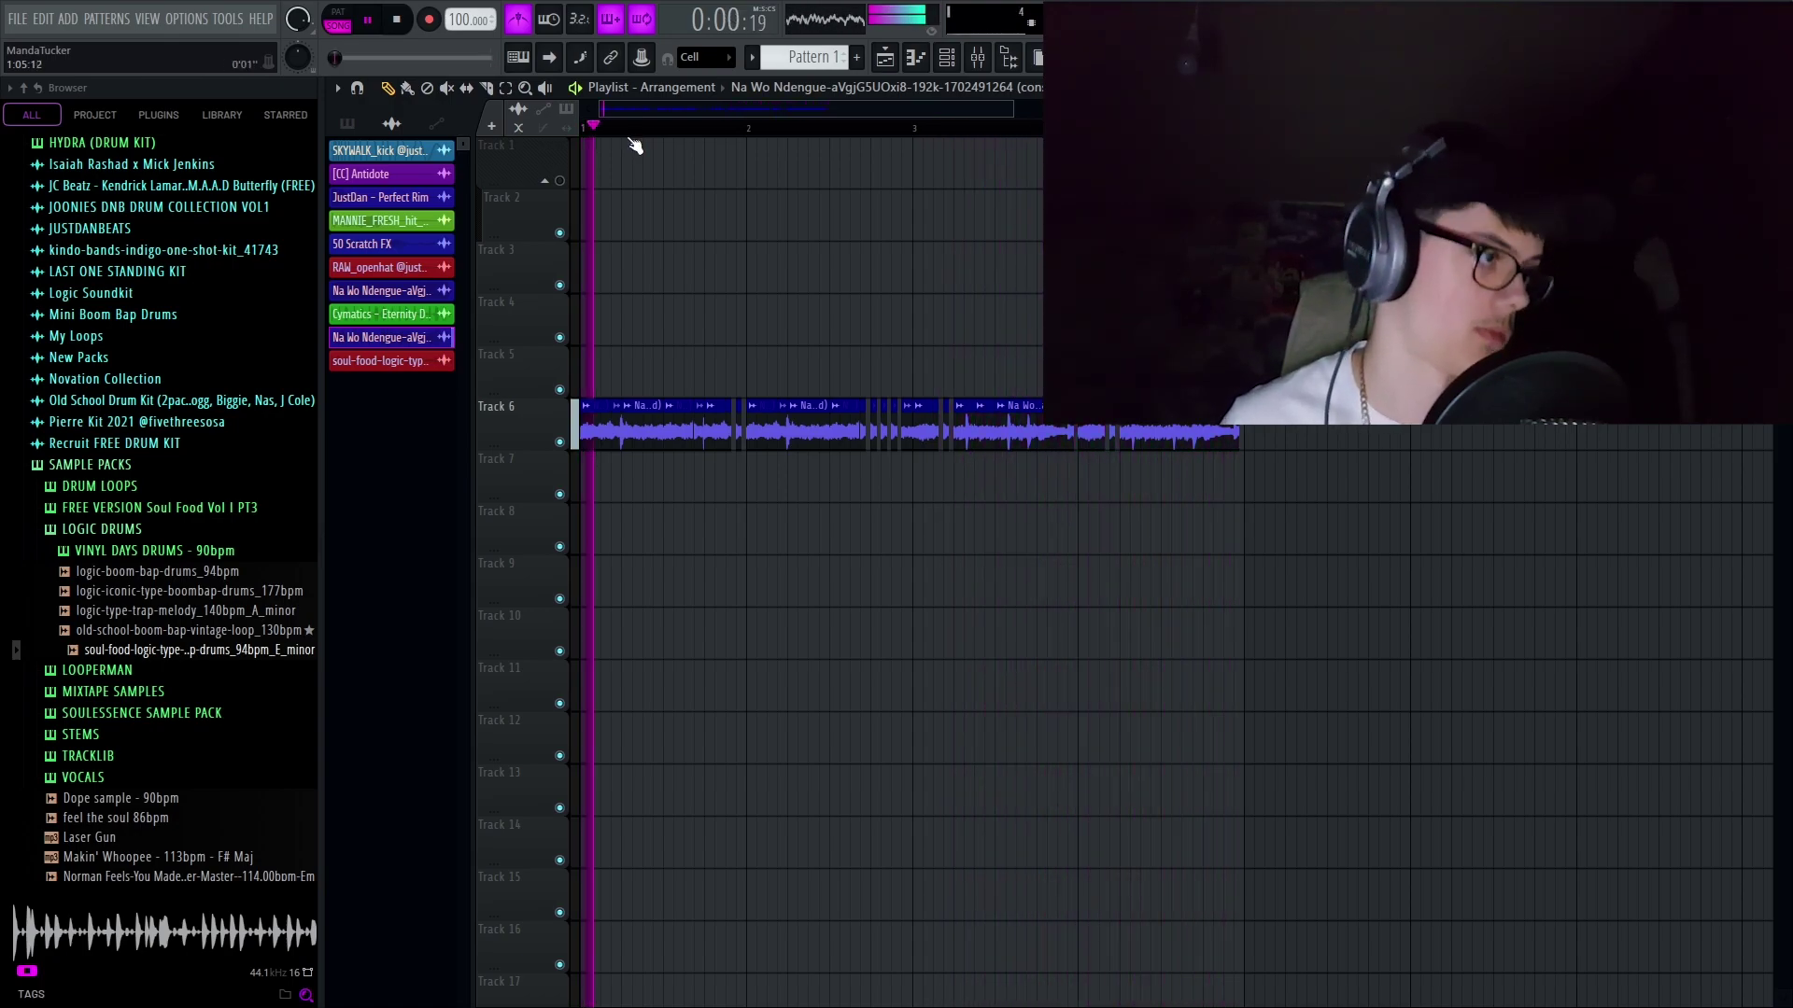
Select the long chops in the second halves of bars 3 and 4 on Track 6 and play the arrangement
{"action": "key", "text": "space"}
{"action": "scroll", "coordinate": [933, 458], "scroll_direction": "up", "scroll_amount": 5}
{"action": "left_click", "coordinate": [929, 435], "text": "ctrl"}
{"action": "scroll", "coordinate": [968, 490], "scroll_direction": "down", "scroll_amount": 2}
{"action": "left_click_drag", "start_coordinate": [1321, 385], "coordinate": [1357, 428]}
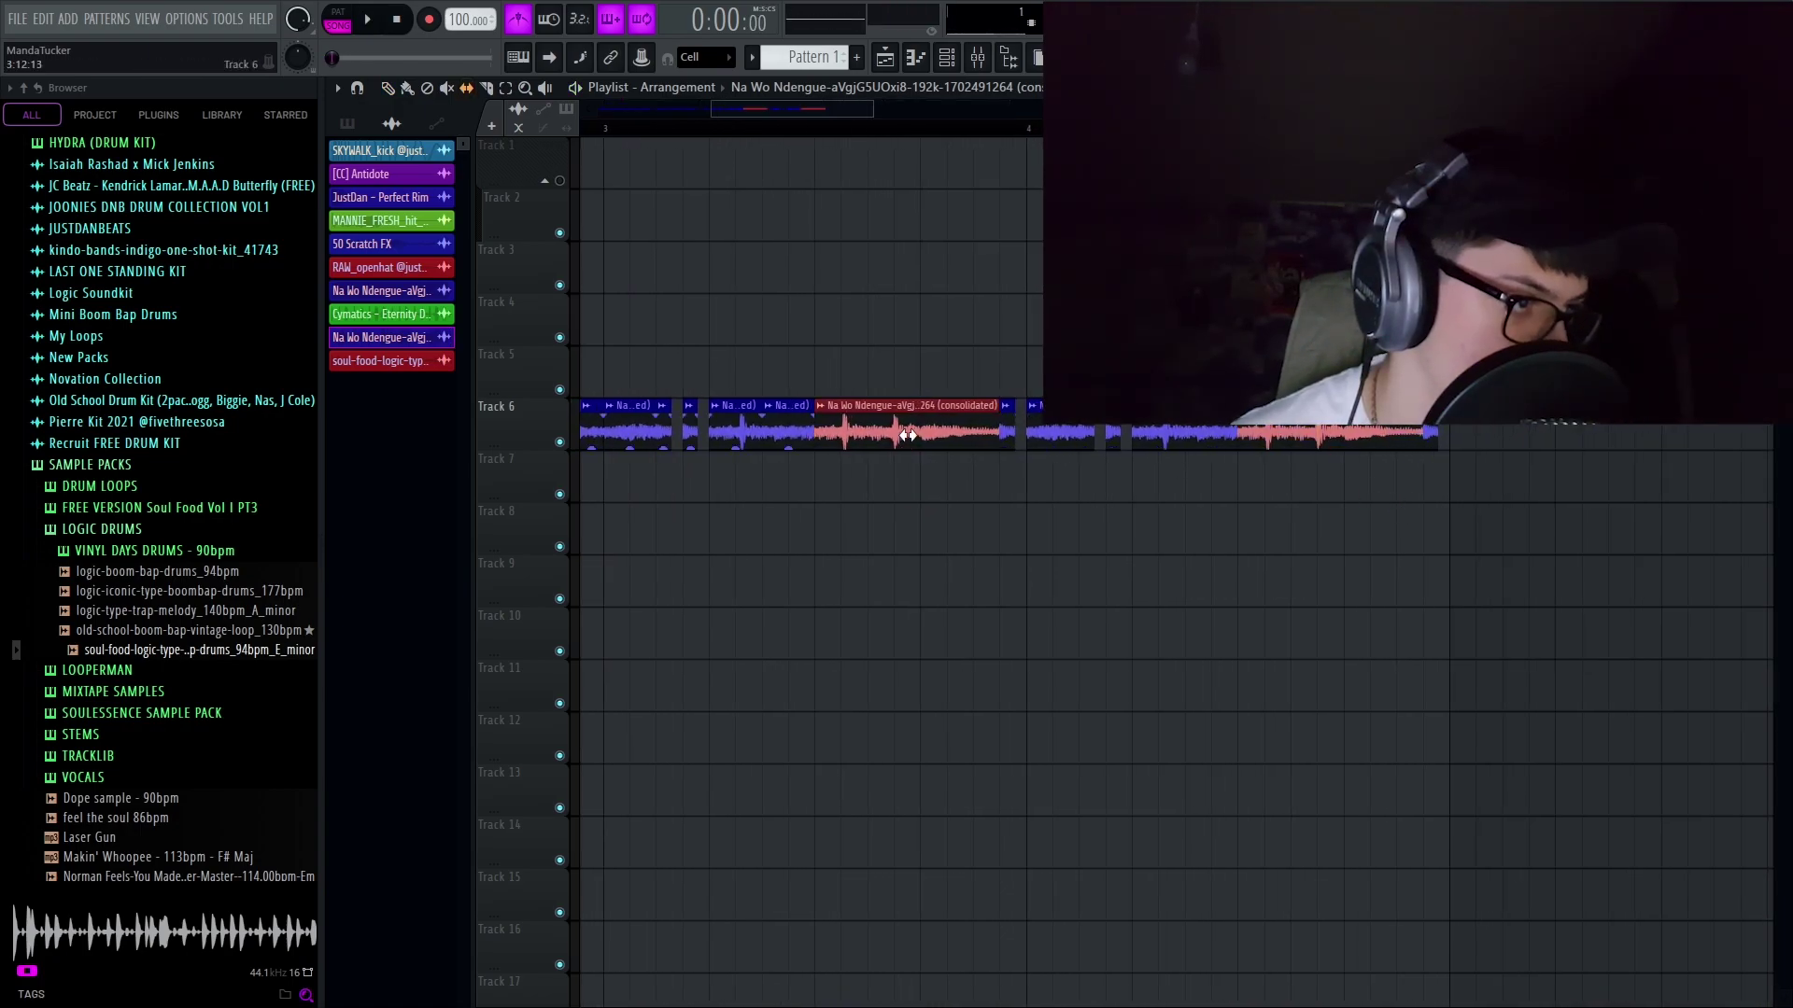
{"action": "key", "text": "space"}
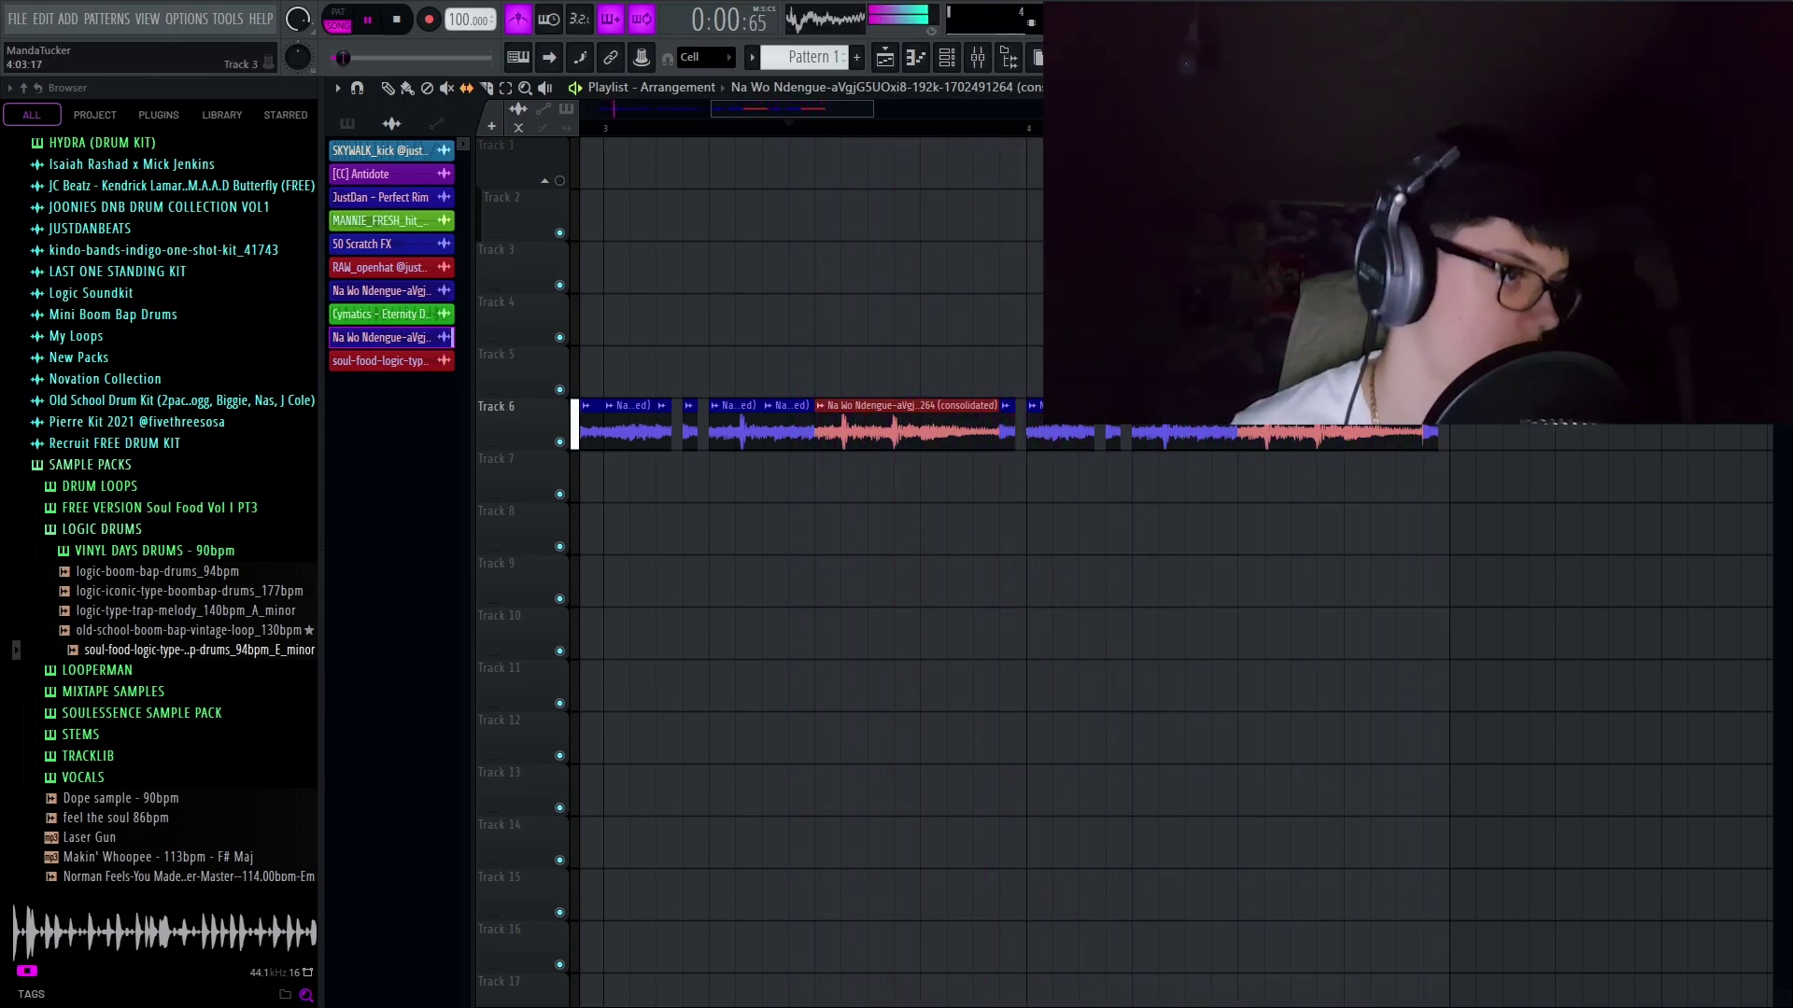
Consolidate all the chops on Track 6 into one 16-bit WAV clip and move it to Track 1
{"action": "key", "text": "ctrl+a"}
{"action": "key", "text": "ctrl+r"}
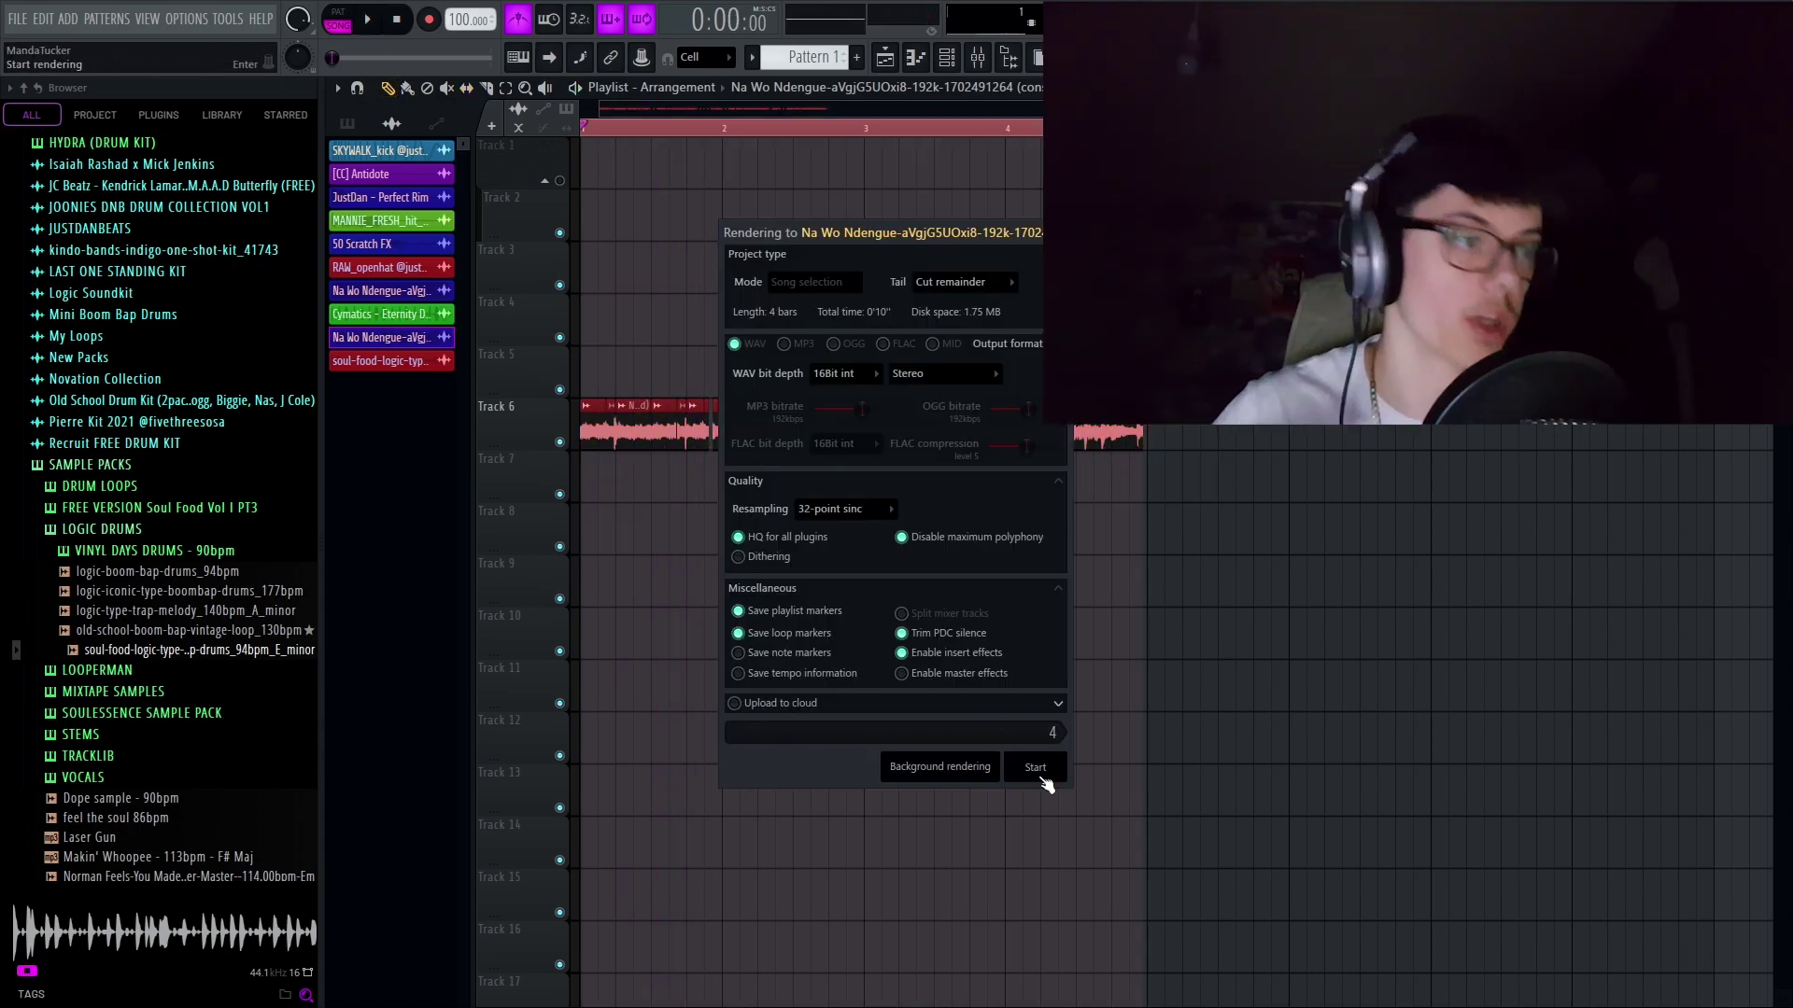
{"action": "left_click", "coordinate": [1036, 768]}
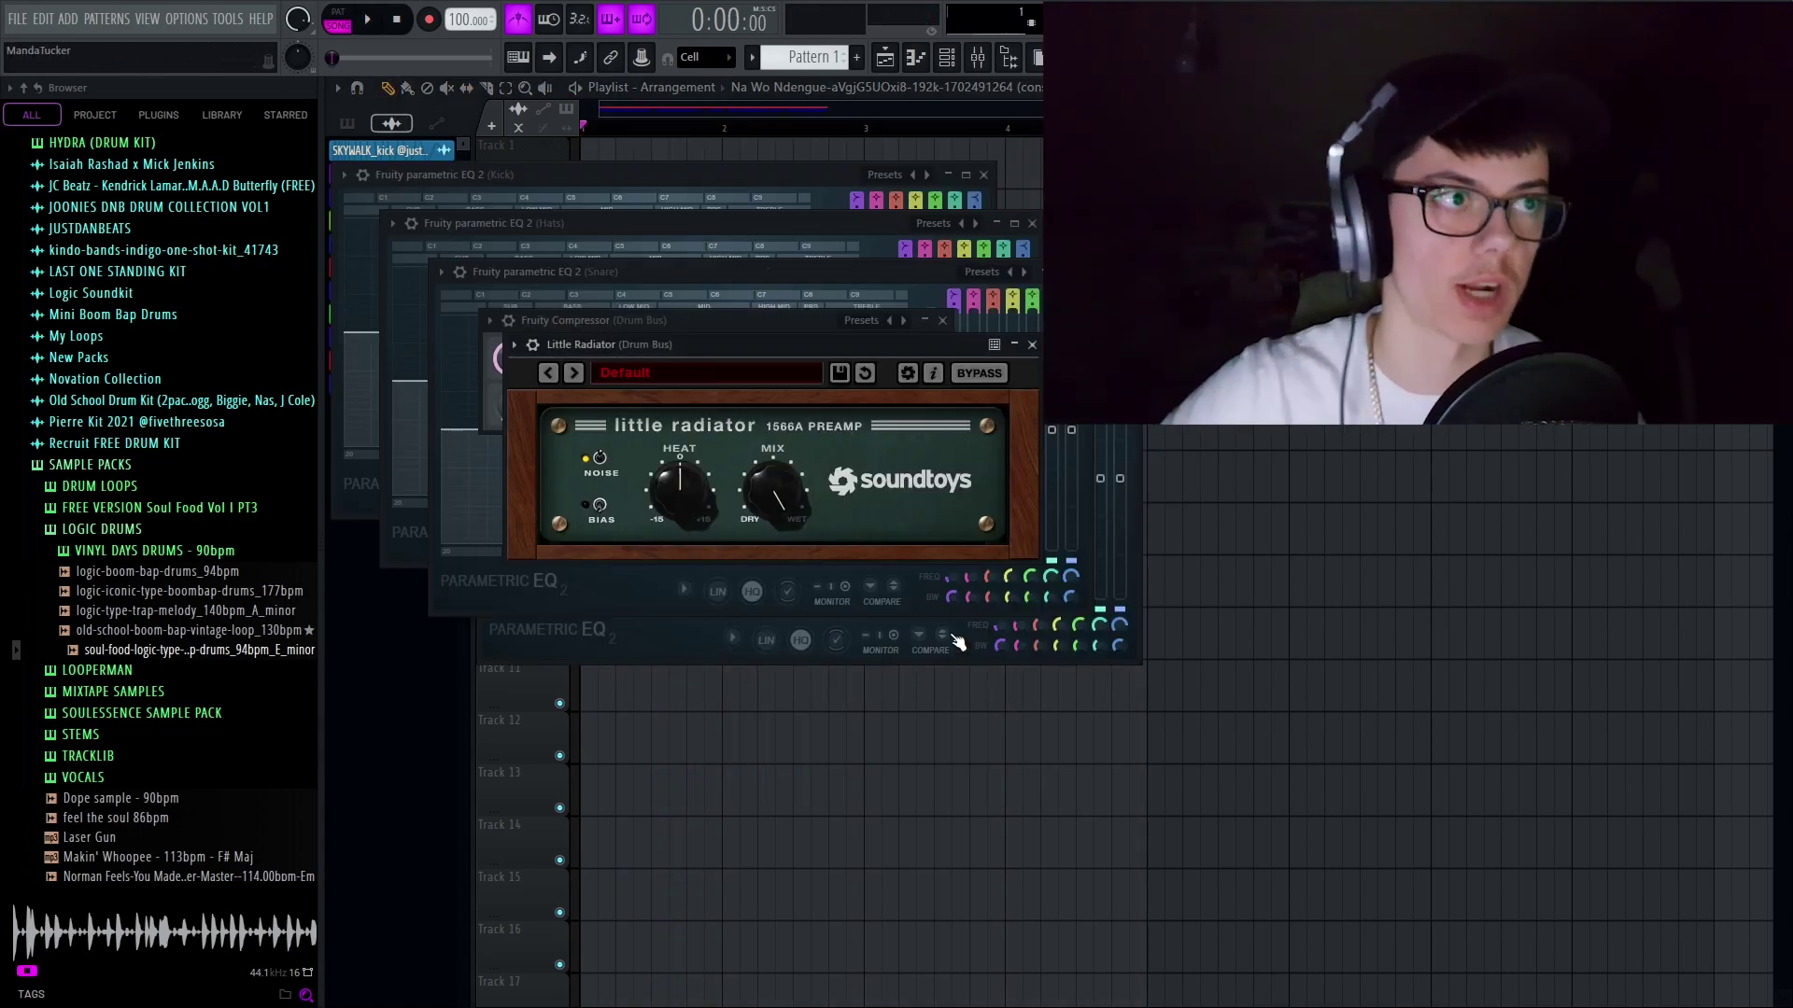
{"action": "left_click", "coordinate": [1173, 322]}
{"action": "left_click_drag", "start_coordinate": [653, 436], "coordinate": [639, 162]}
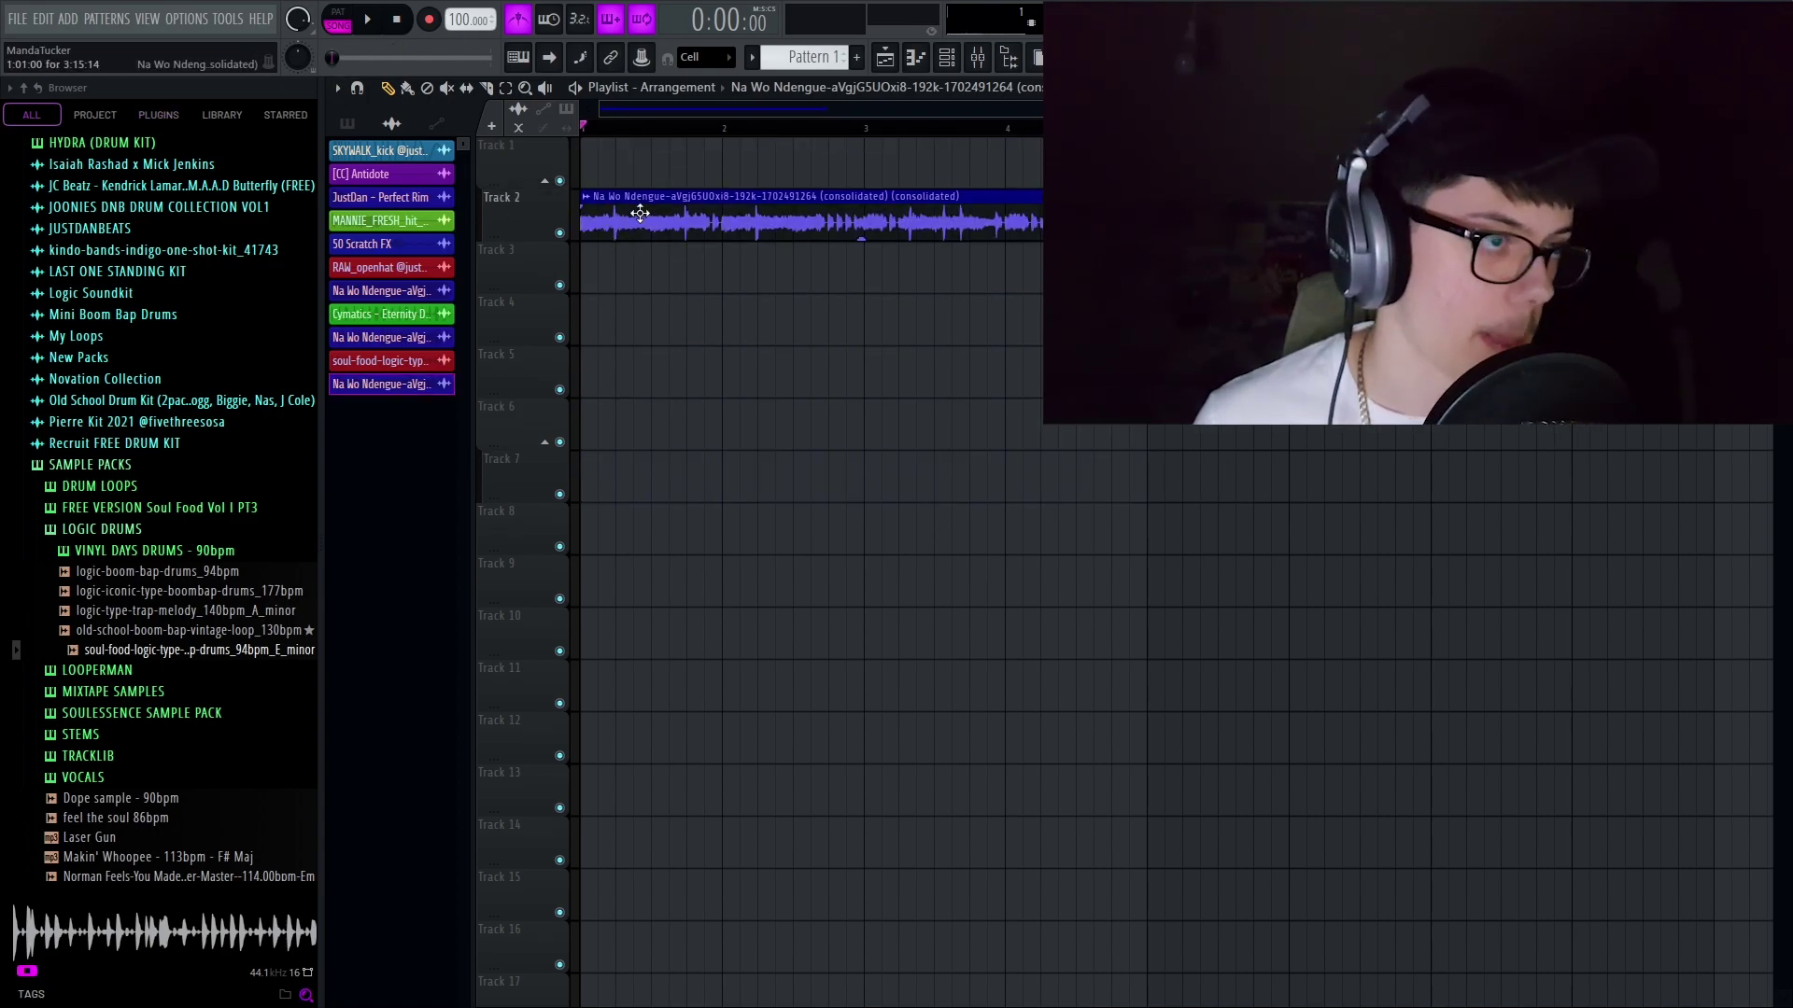
Set the consolidated clip's time-stretching mode to Stretch and close its settings
{"action": "double_click", "coordinate": [640, 162]}
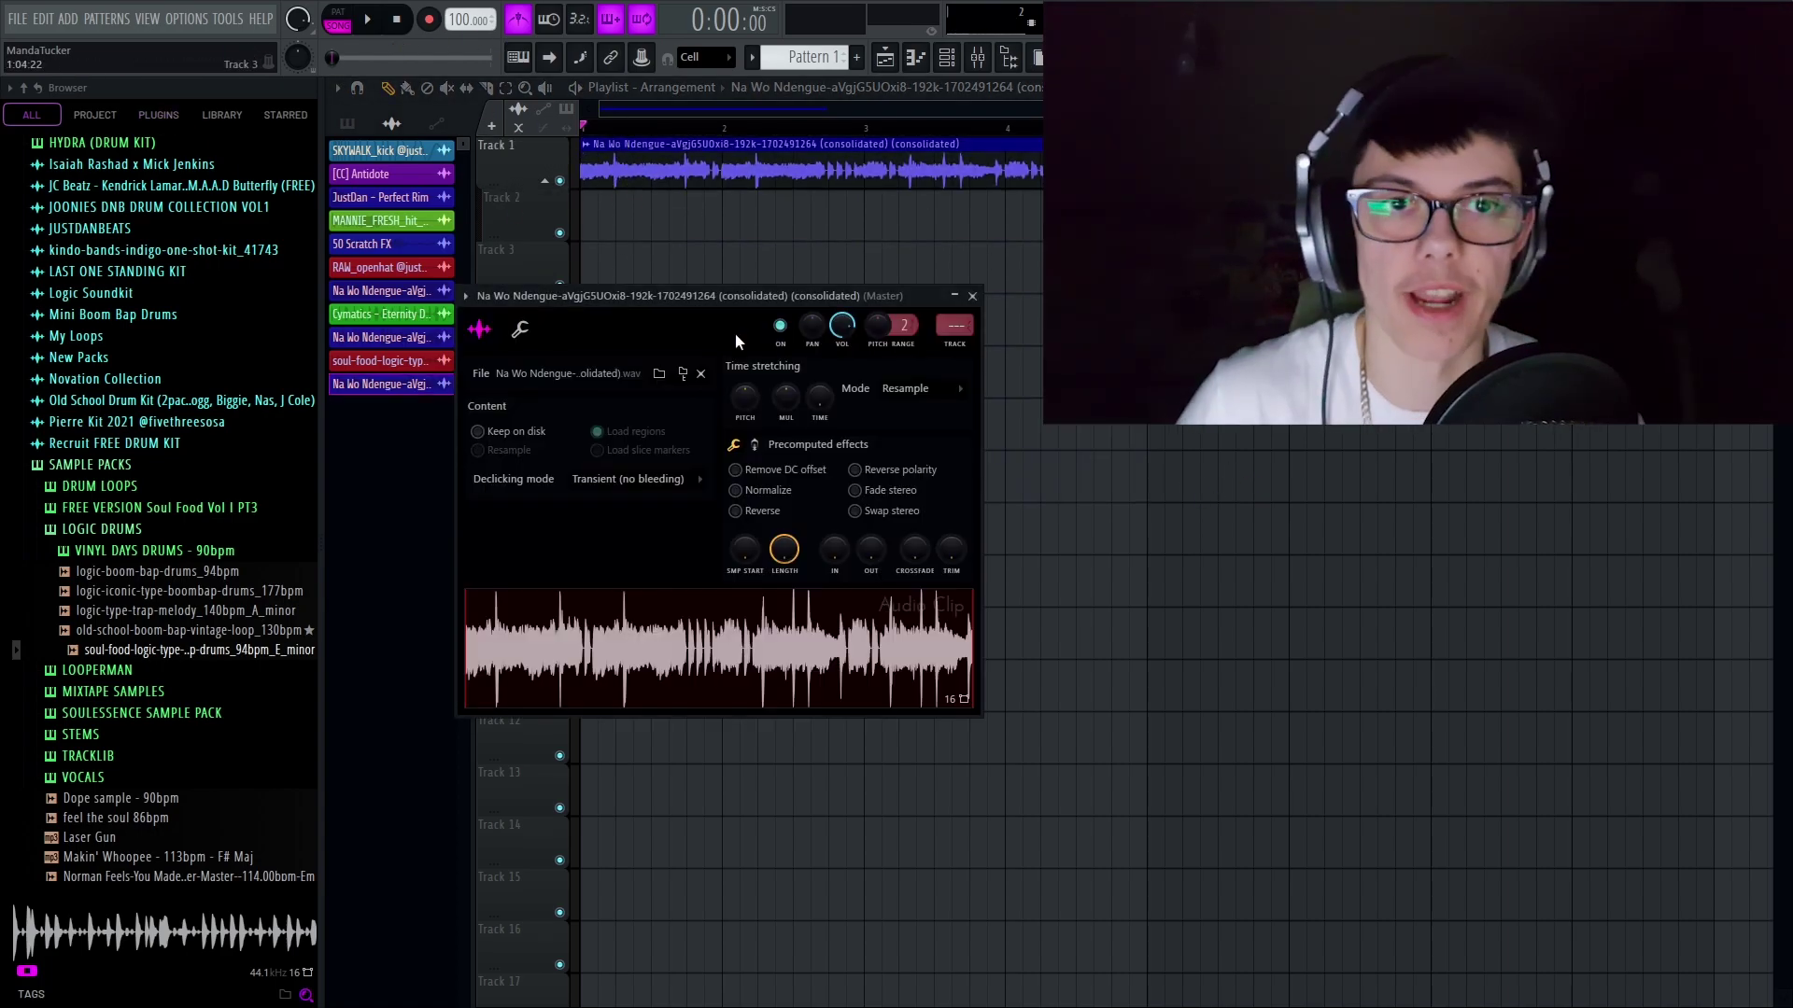
{"action": "left_click", "coordinate": [919, 389]}
{"action": "left_click", "coordinate": [912, 441]}
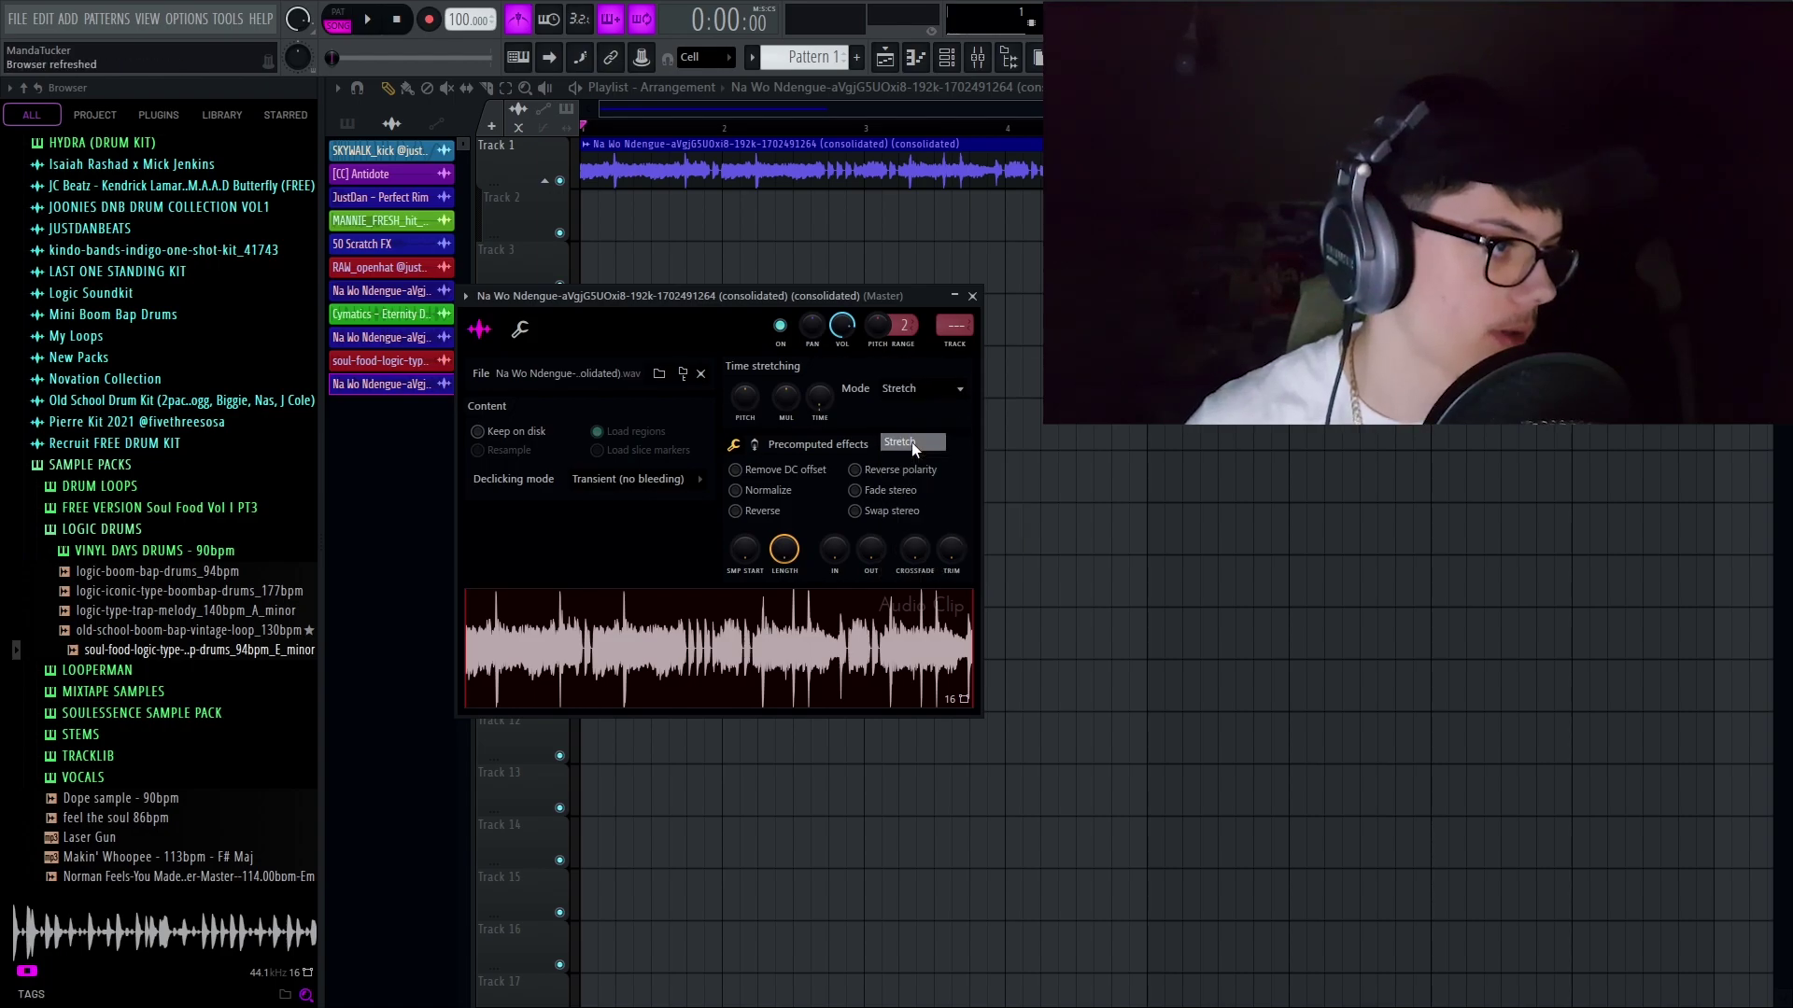
{"action": "left_click", "coordinate": [971, 296]}
Play the consolidated sample while trying a different project tempo, and open the clip on Track 1
{"action": "key", "text": "space"}
{"action": "mouse_move", "coordinate": [458, 19]}
{"action": "left_mouse_down"}
{"action": "mouse_move", "coordinate": [457, 1]}
{"action": "mouse_move", "coordinate": [457, 53]}
{"action": "mouse_move", "coordinate": [457, 39]}
{"action": "left_mouse_up"}
{"action": "double_click", "coordinate": [729, 171]}
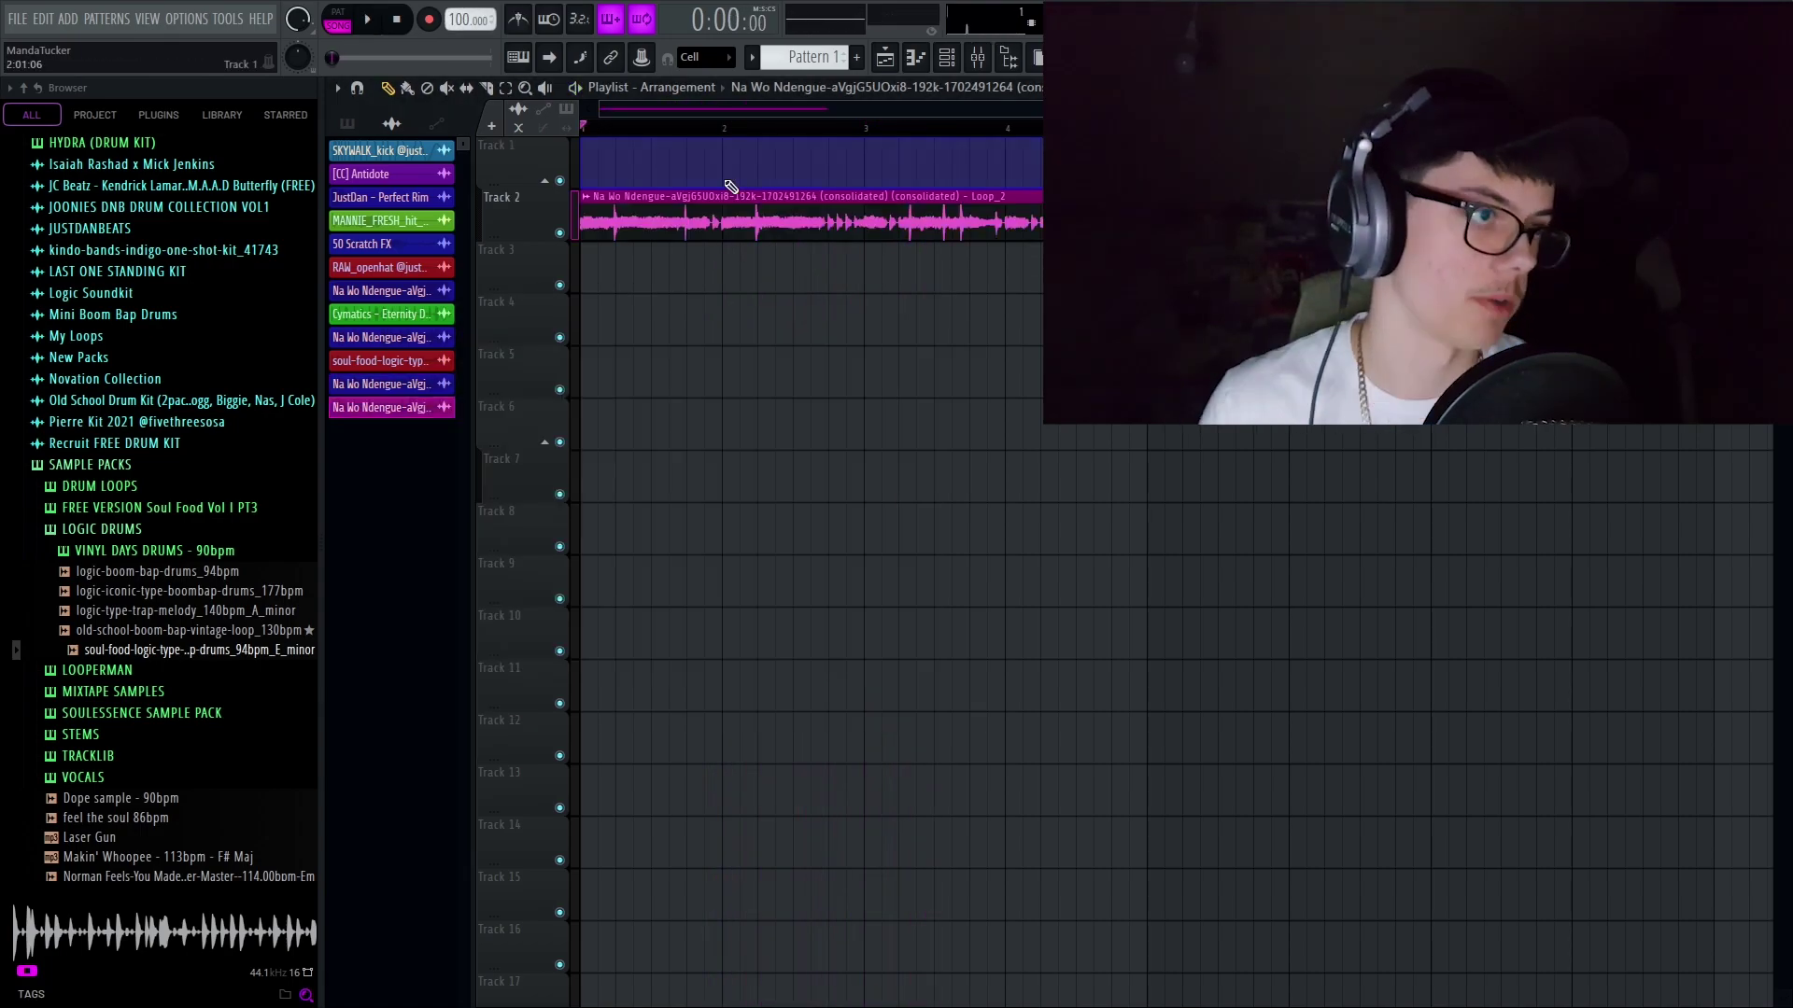
Compare time-stretching modes on the consolidated clip during playback, including e3 generic
{"action": "key", "text": "space"}
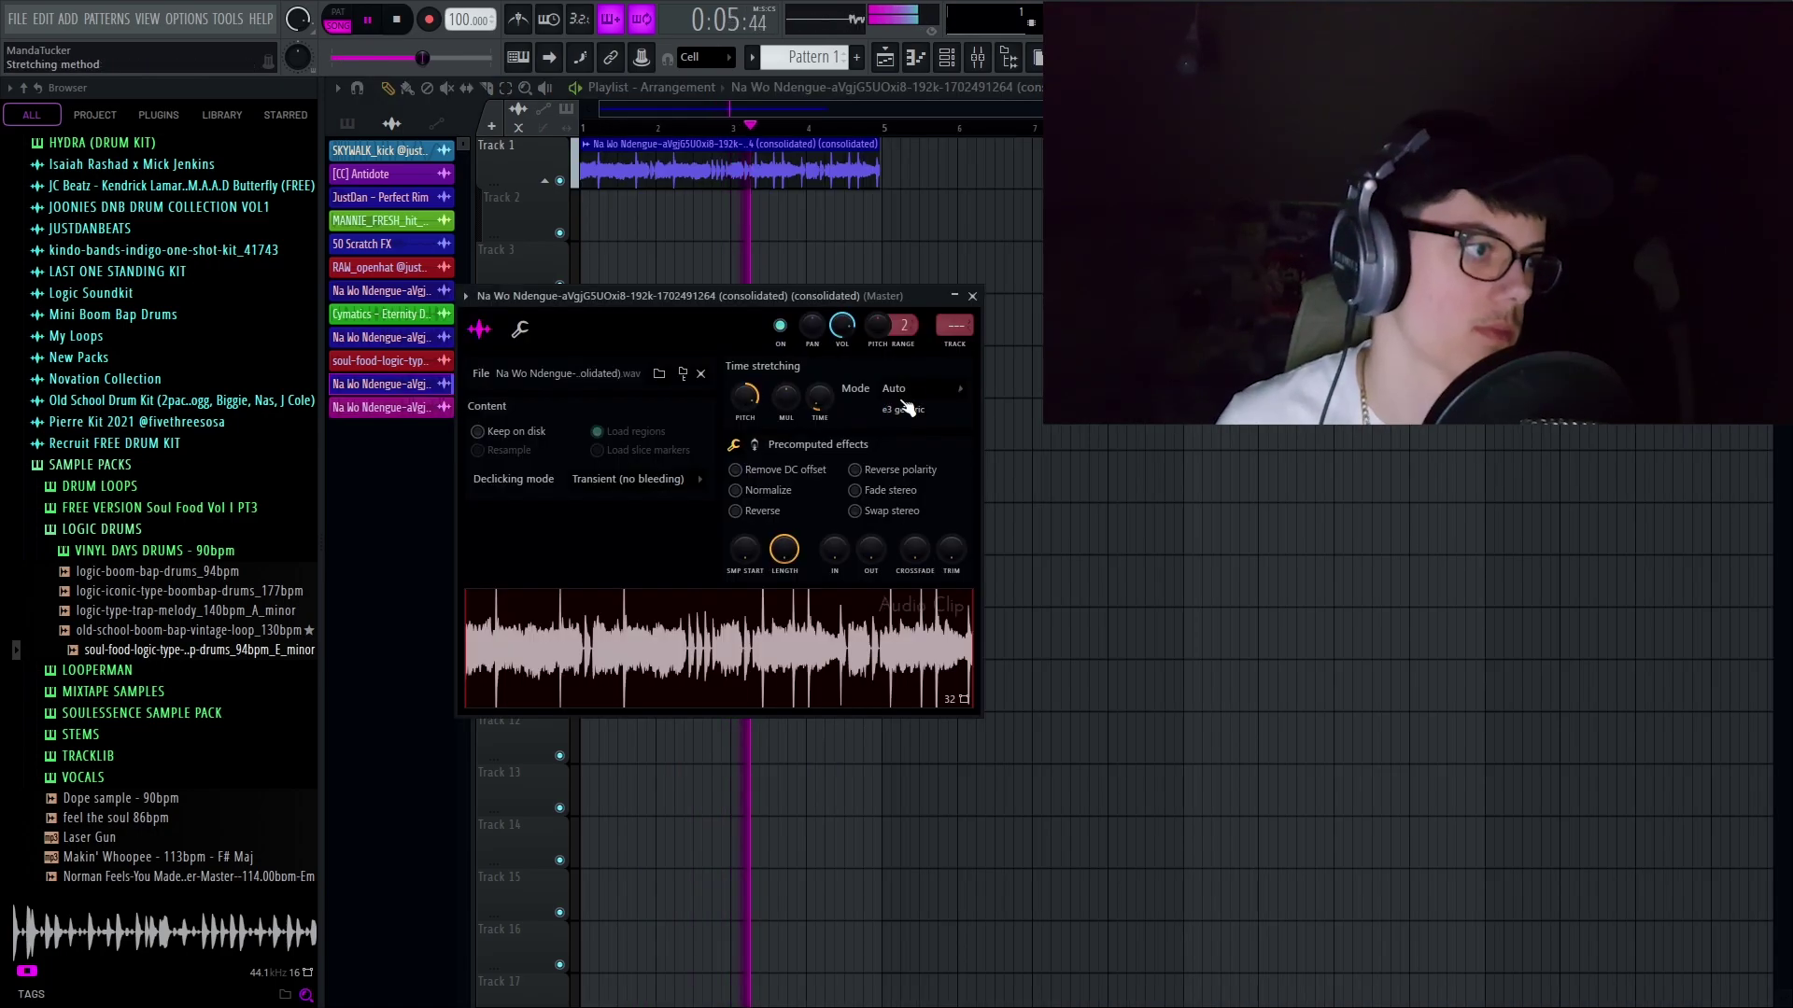
{"action": "left_click", "coordinate": [904, 430]}
{"action": "left_click", "coordinate": [903, 437]}
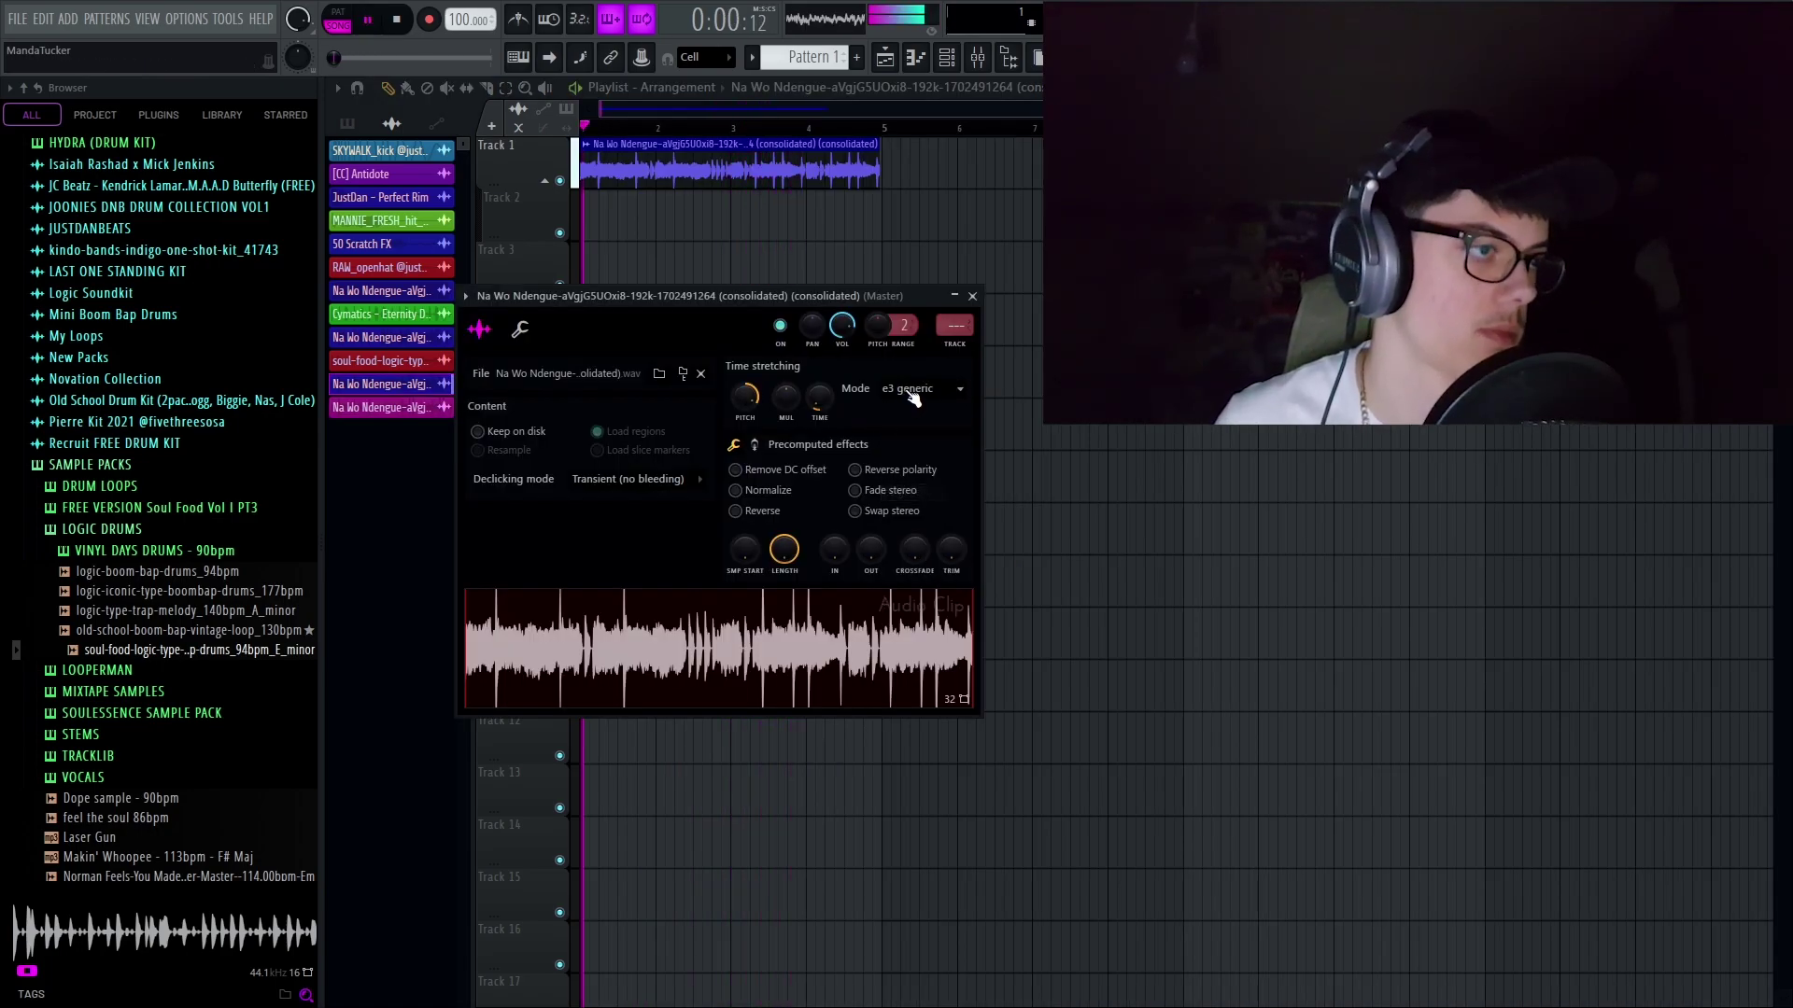
{"action": "left_click", "coordinate": [913, 397]}
{"action": "left_click", "coordinate": [912, 411]}
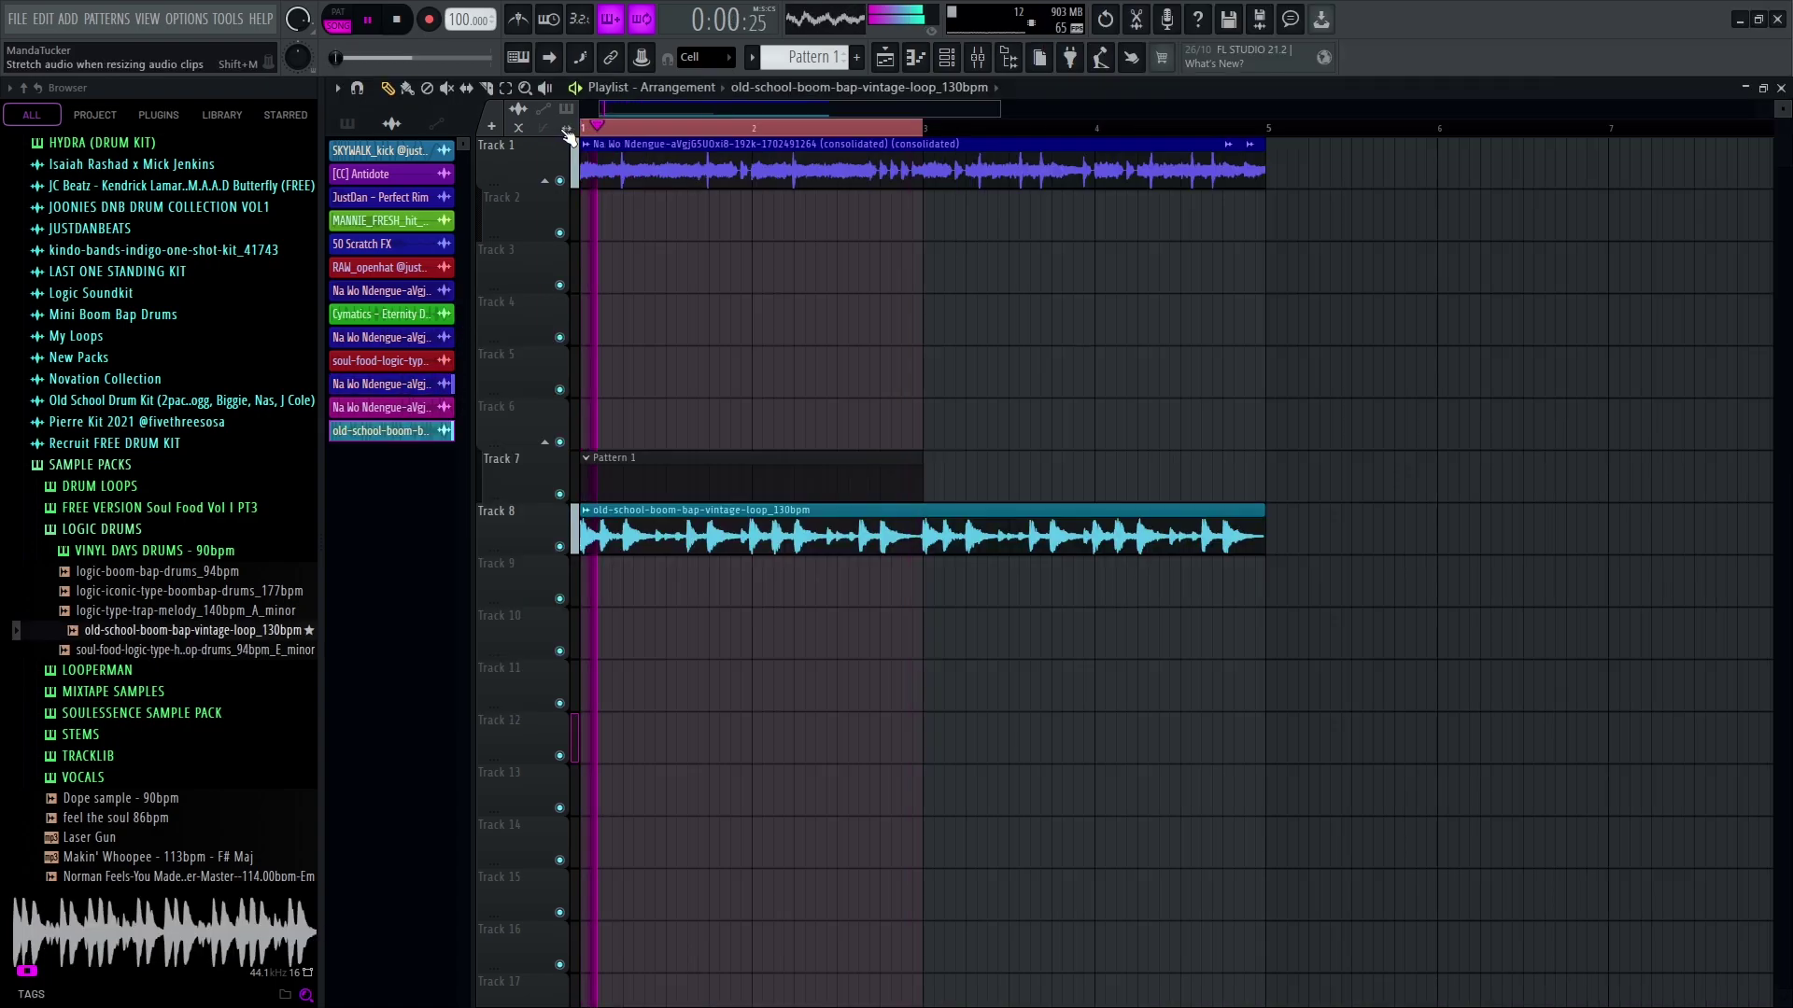
Check the end of old-school-boom-bap-vintage-loop_130bpm on Track 8 and play it against the sample
{"action": "mouse_move", "coordinate": [1267, 521]}
{"action": "left_mouse_down"}
{"action": "mouse_move", "coordinate": [1020, 527]}
{"action": "mouse_move", "coordinate": [919, 560]}
{"action": "mouse_move", "coordinate": [1268, 539]}
{"action": "left_mouse_up"}
{"action": "key", "text": "space"}
{"action": "key", "text": "space"}
{"action": "key", "text": "space"}
{"action": "key", "text": "Caps_Lock"}
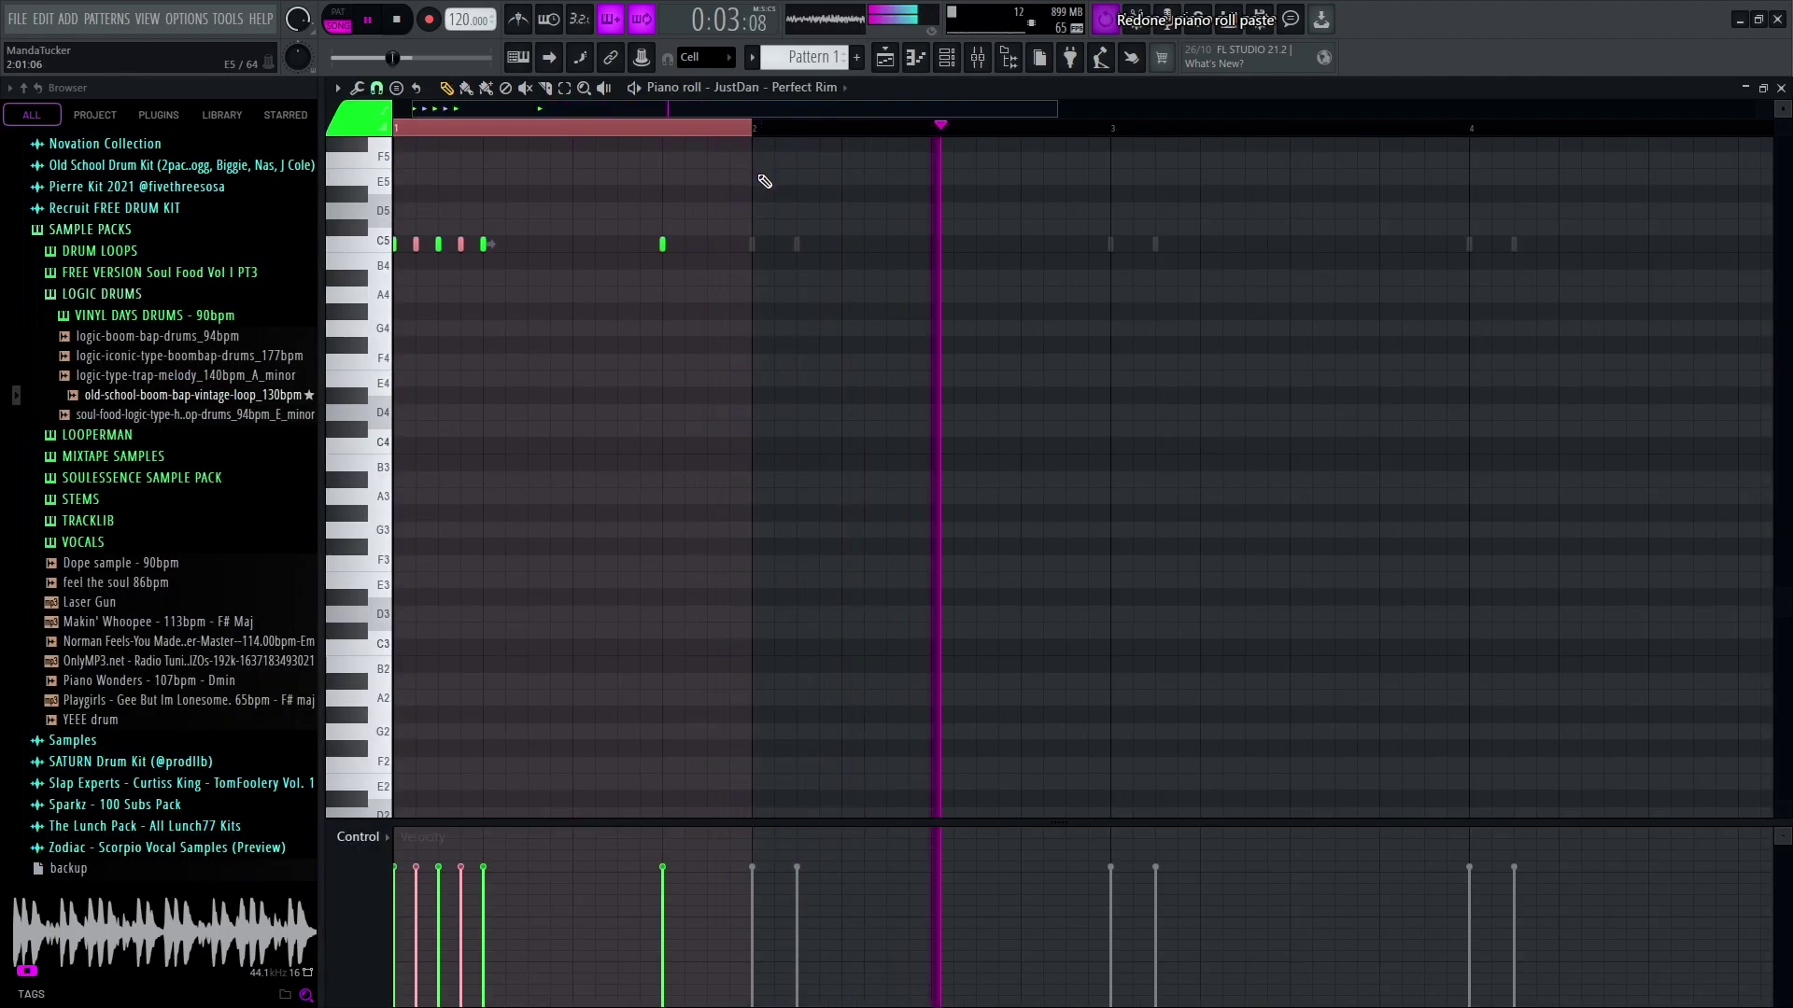
Undo the last note paste in the JustDan - Perfect Rim piano roll
{"action": "key", "text": "ctrl+z"}
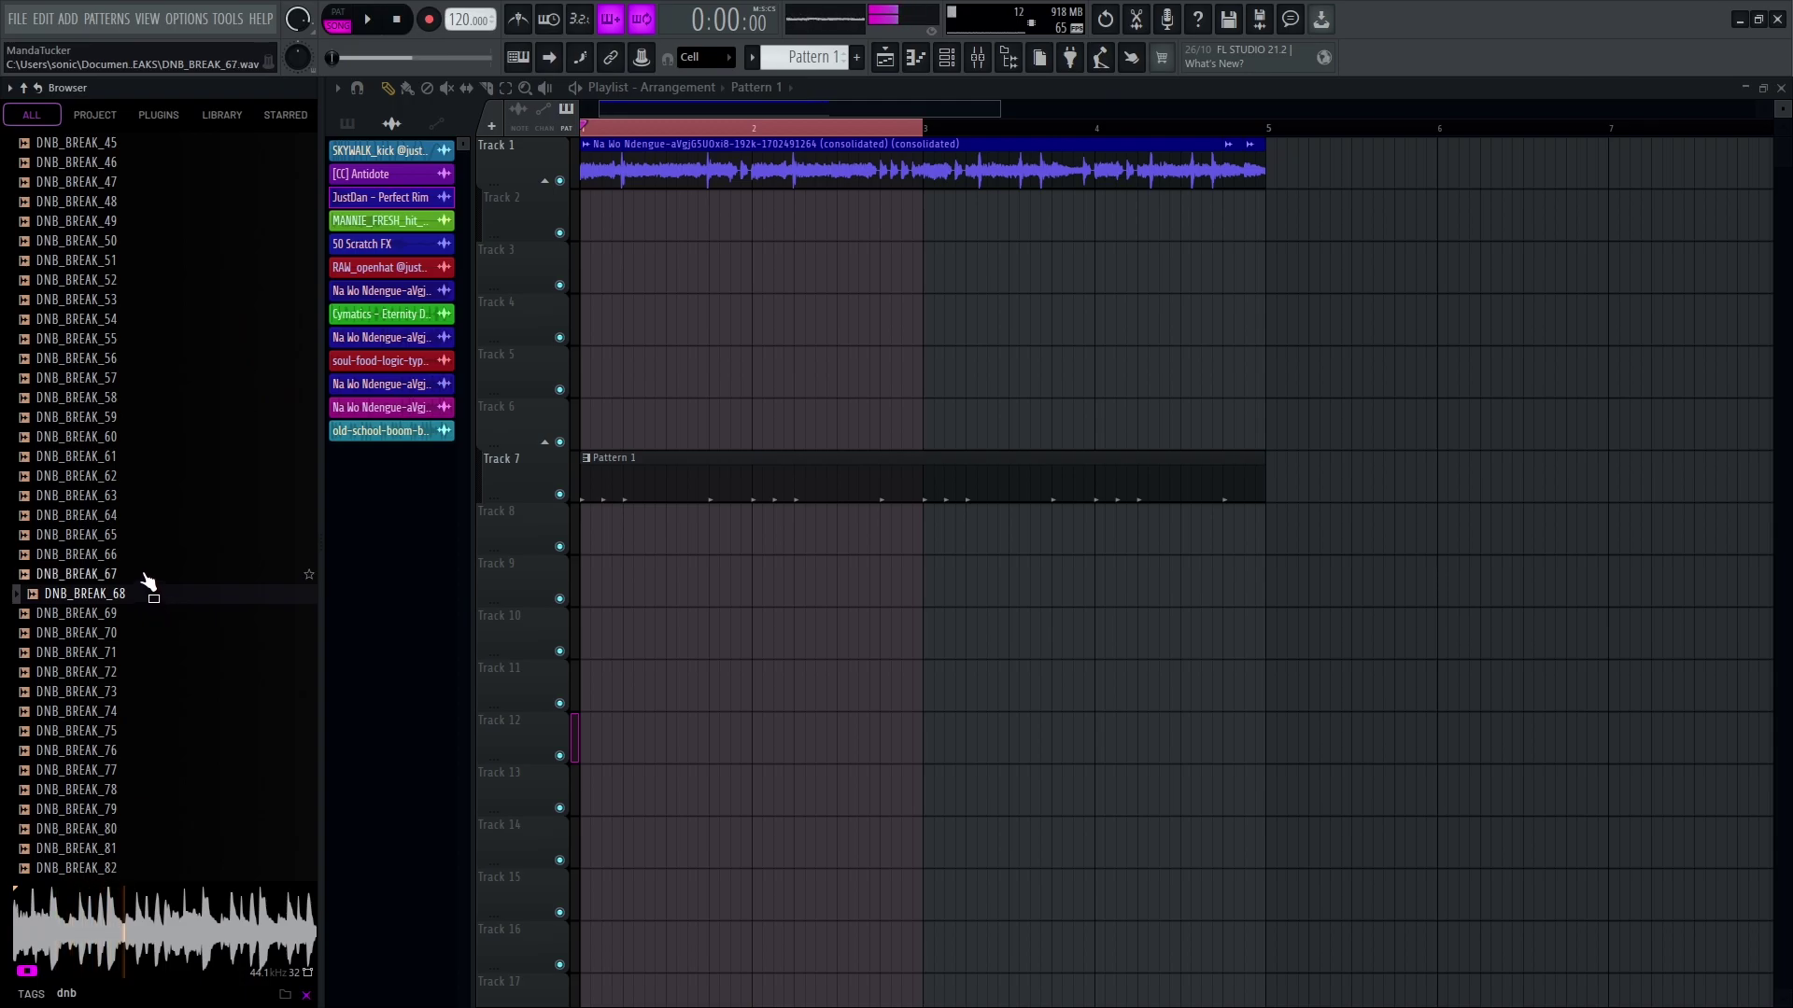
Audition the DNB_BREAK samples one by one, working backwards through the search results
{"action": "left_click", "coordinate": [148, 442]}
{"action": "key", "text": "Up"}
{"action": "key", "text": "Up"}
{"action": "key", "text": "Up"}
{"action": "key", "text": "Up"}
{"action": "key", "text": "Up"}
{"action": "key", "text": "Up"}
{"action": "key", "text": "Up"}
{"action": "key", "text": "Up"}
{"action": "key", "text": "Up"}
{"action": "key", "text": "Up"}
{"action": "key", "text": "Up"}
{"action": "key", "text": "Up"}
{"action": "key", "text": "Up"}
{"action": "key", "text": "Up"}
{"action": "key", "text": "Up"}
{"action": "key", "text": "Up"}
{"action": "key", "text": "Up"}
{"action": "key", "text": "Up"}
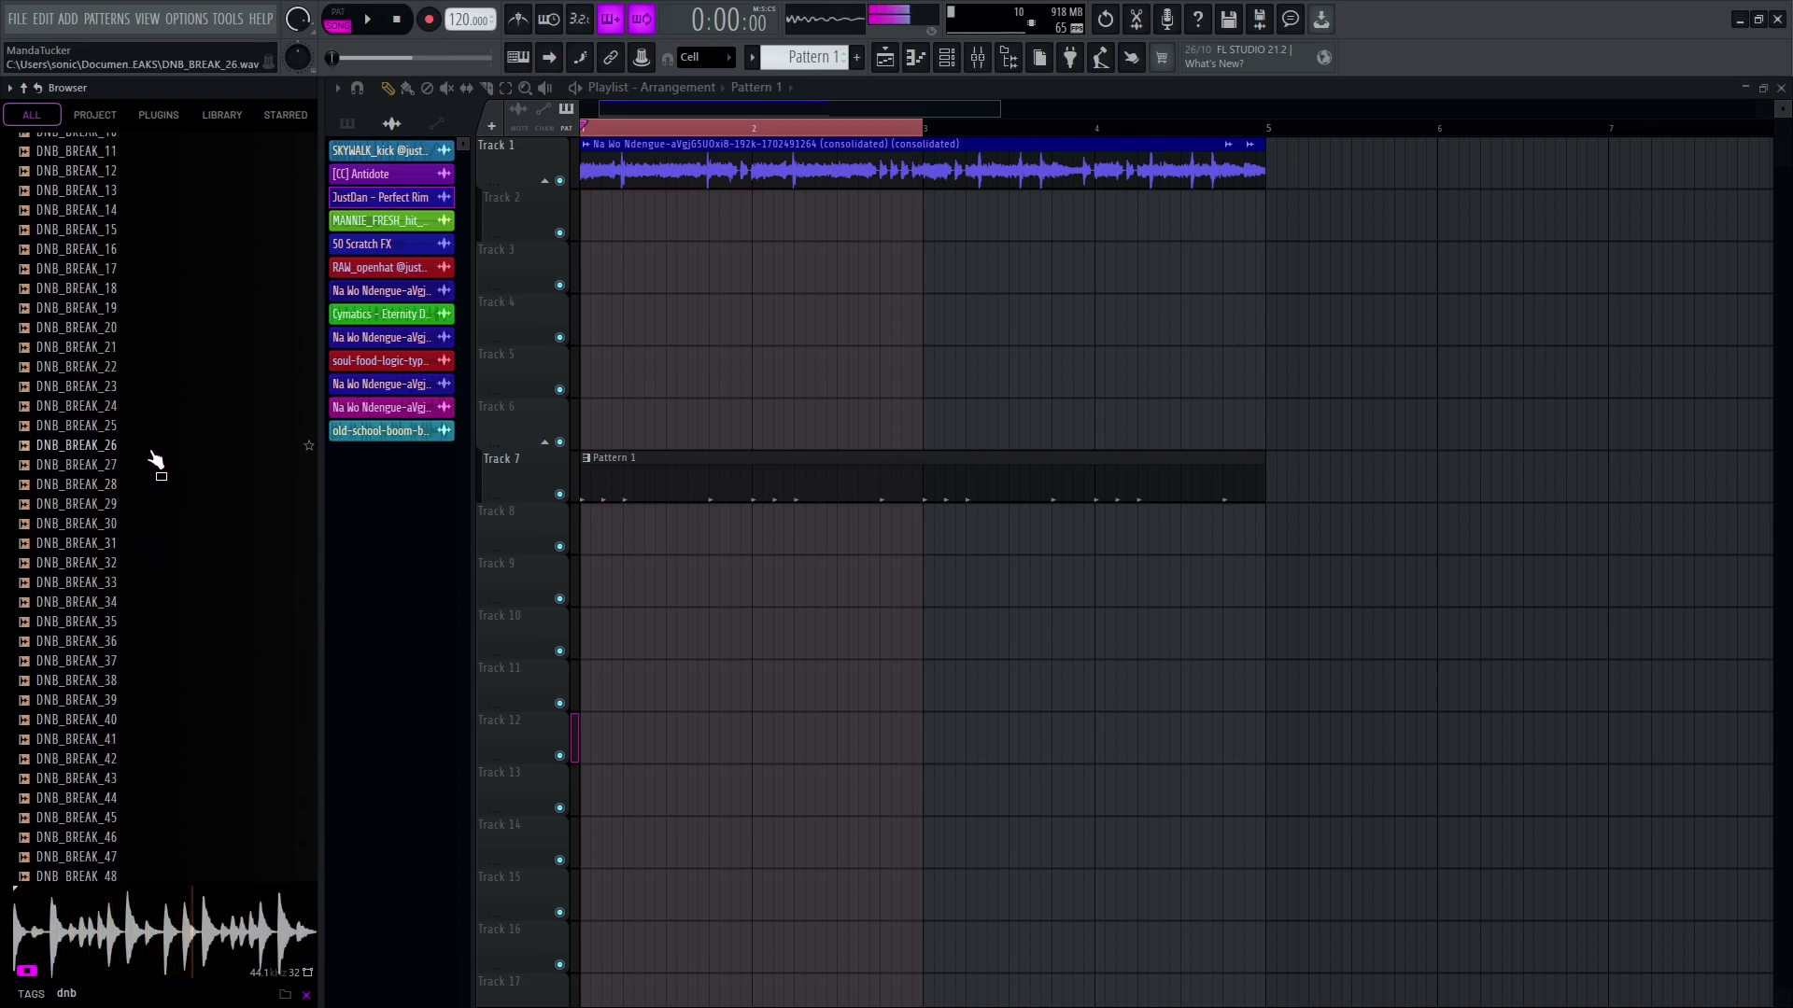
{"action": "key", "text": "Up"}
{"action": "key", "text": "Up"}
{"action": "key", "text": "Up"}
{"action": "key", "text": "Up"}
{"action": "key", "text": "Up"}
{"action": "key", "text": "Up"}
{"action": "key", "text": "Up"}
{"action": "key", "text": "Up"}
{"action": "key", "text": "Up"}
{"action": "key", "text": "Up"}
{"action": "key", "text": "Up"}
{"action": "key", "text": "Up"}
{"action": "key", "text": "Up"}
{"action": "key", "text": "Up"}
{"action": "key", "text": "Up"}
{"action": "key", "text": "Up"}
{"action": "key", "text": "Up"}
{"action": "key", "text": "Up"}
{"action": "key", "text": "Up"}
{"action": "key", "text": "Up"}
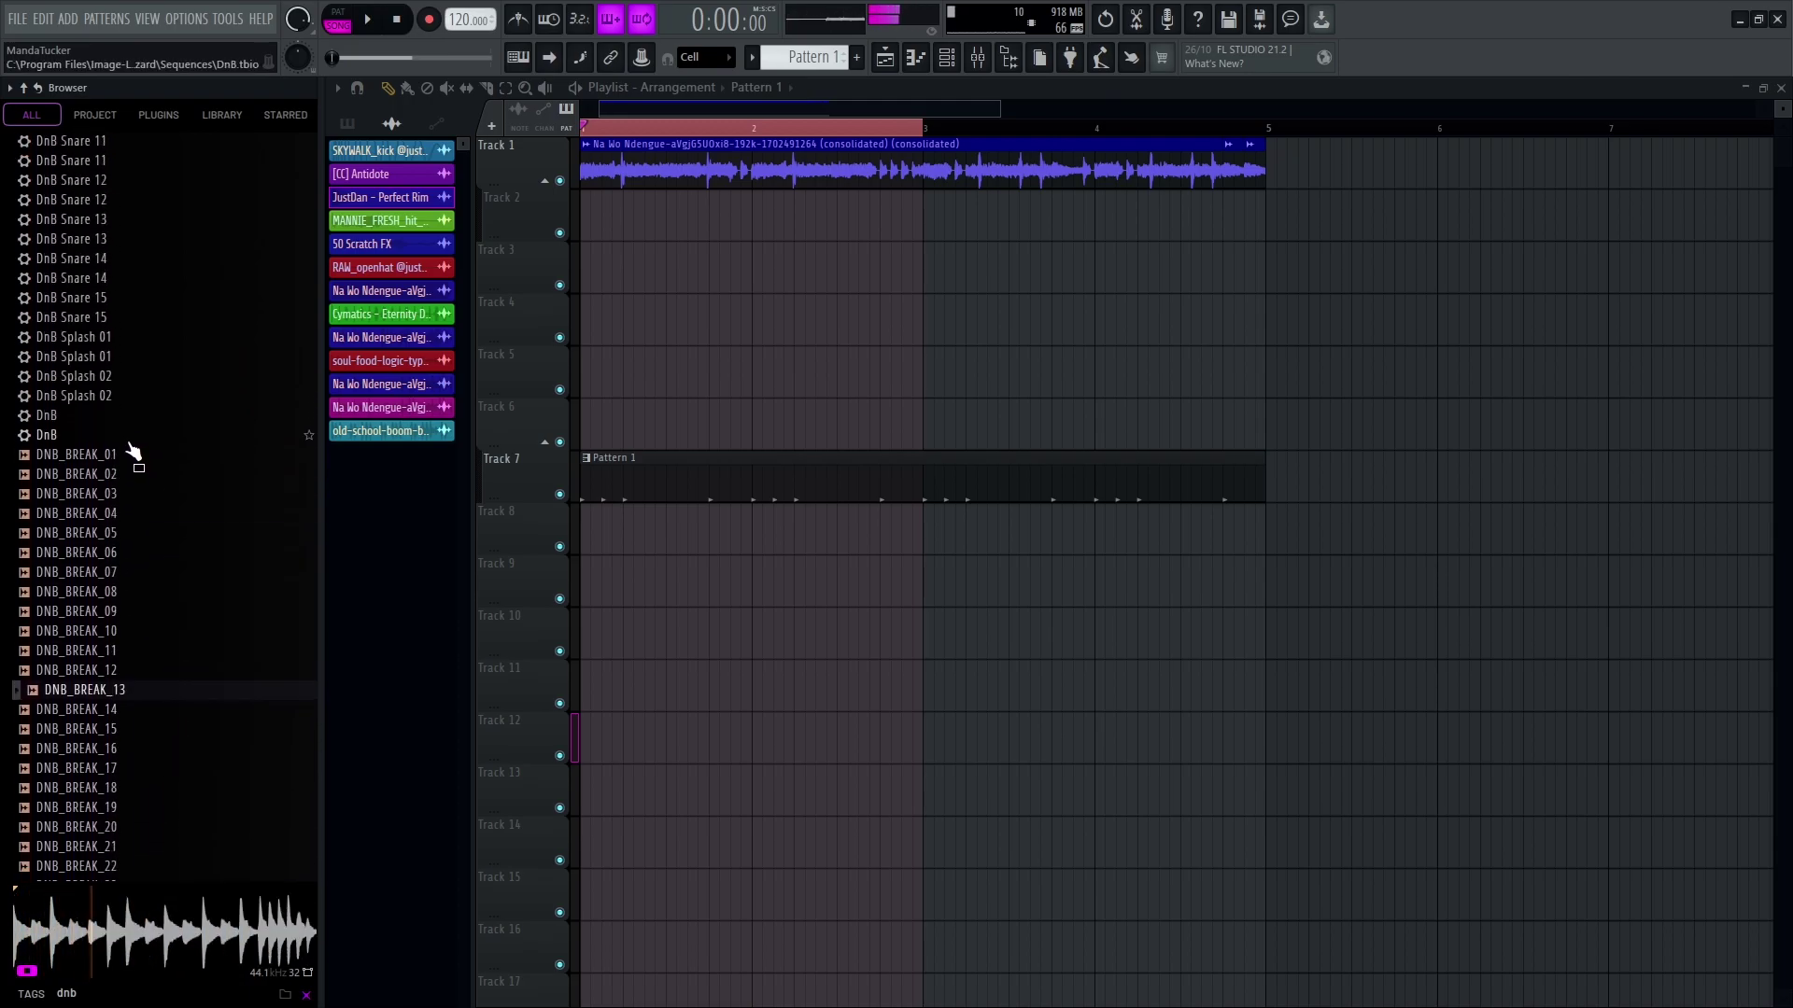
Audition more breaks further down the DNB_BREAK list, including DNB_BREAK_28
{"action": "left_click", "coordinate": [146, 712]}
{"action": "scroll", "coordinate": [167, 713], "scroll_direction": "down", "scroll_amount": 5}
{"action": "left_click", "coordinate": [164, 712]}
{"action": "scroll", "coordinate": [164, 713], "scroll_direction": "down", "scroll_amount": 10}
{"action": "left_click", "coordinate": [118, 633]}
{"action": "left_click", "coordinate": [119, 617]}
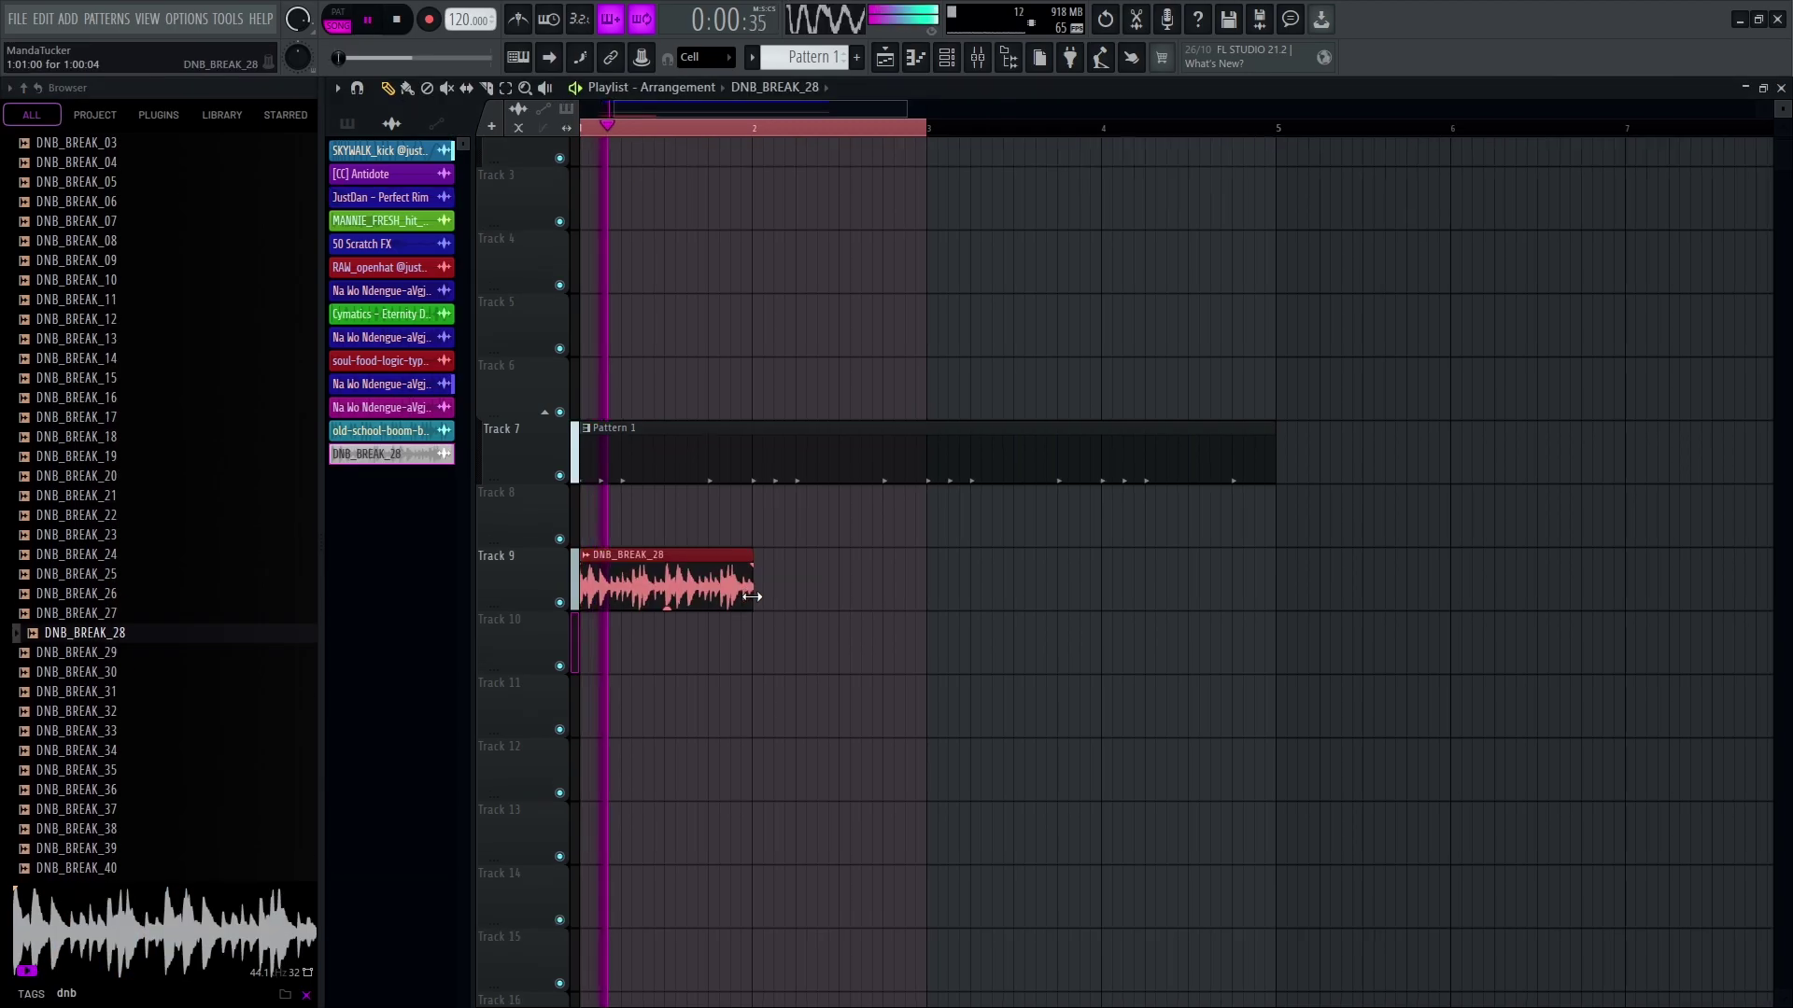
Stretch the DNB_BREAK_28 clip on Track 9 so it fills bars 1 and 2
{"action": "scroll", "coordinate": [753, 597], "scroll_direction": "up", "scroll_amount": 5}
{"action": "left_click_drag", "start_coordinate": [799, 557], "coordinate": [789, 557]}
{"action": "scroll", "coordinate": [690, 556], "scroll_direction": "down", "scroll_amount": 4}
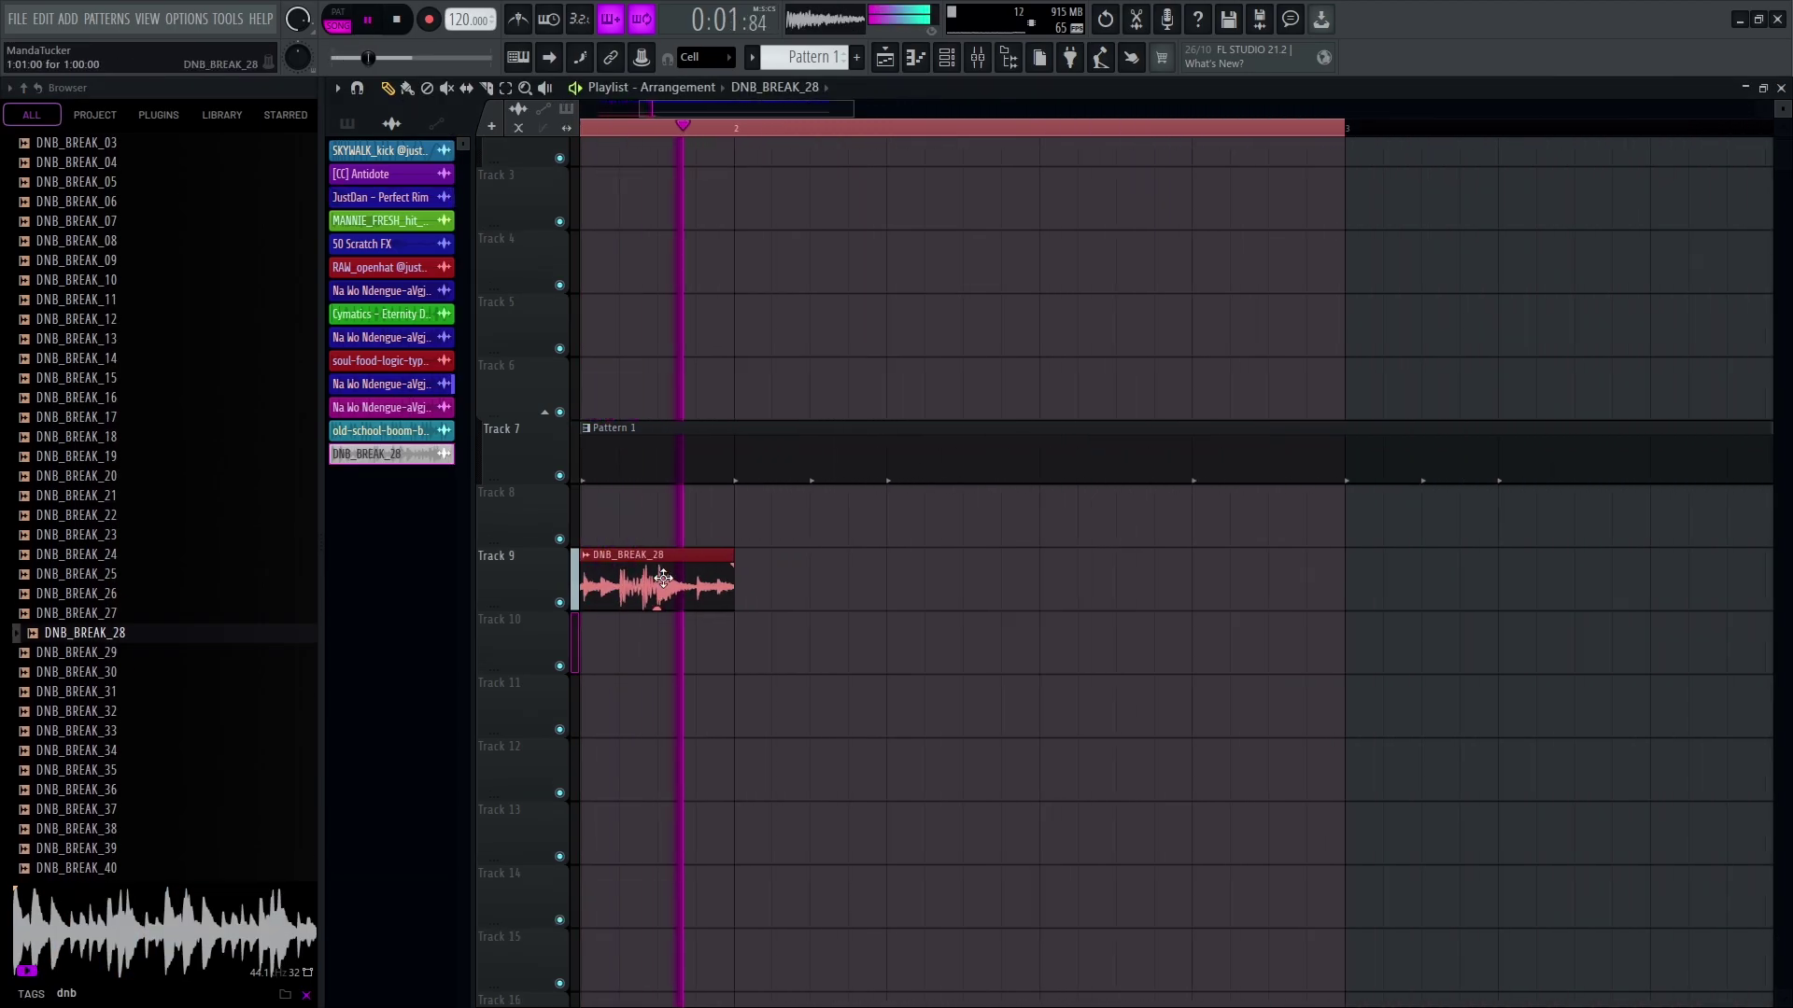
{"action": "left_click_drag", "start_coordinate": [679, 556], "coordinate": [1027, 584]}
{"action": "scroll", "coordinate": [1135, 599], "scroll_direction": "down", "scroll_amount": 3}
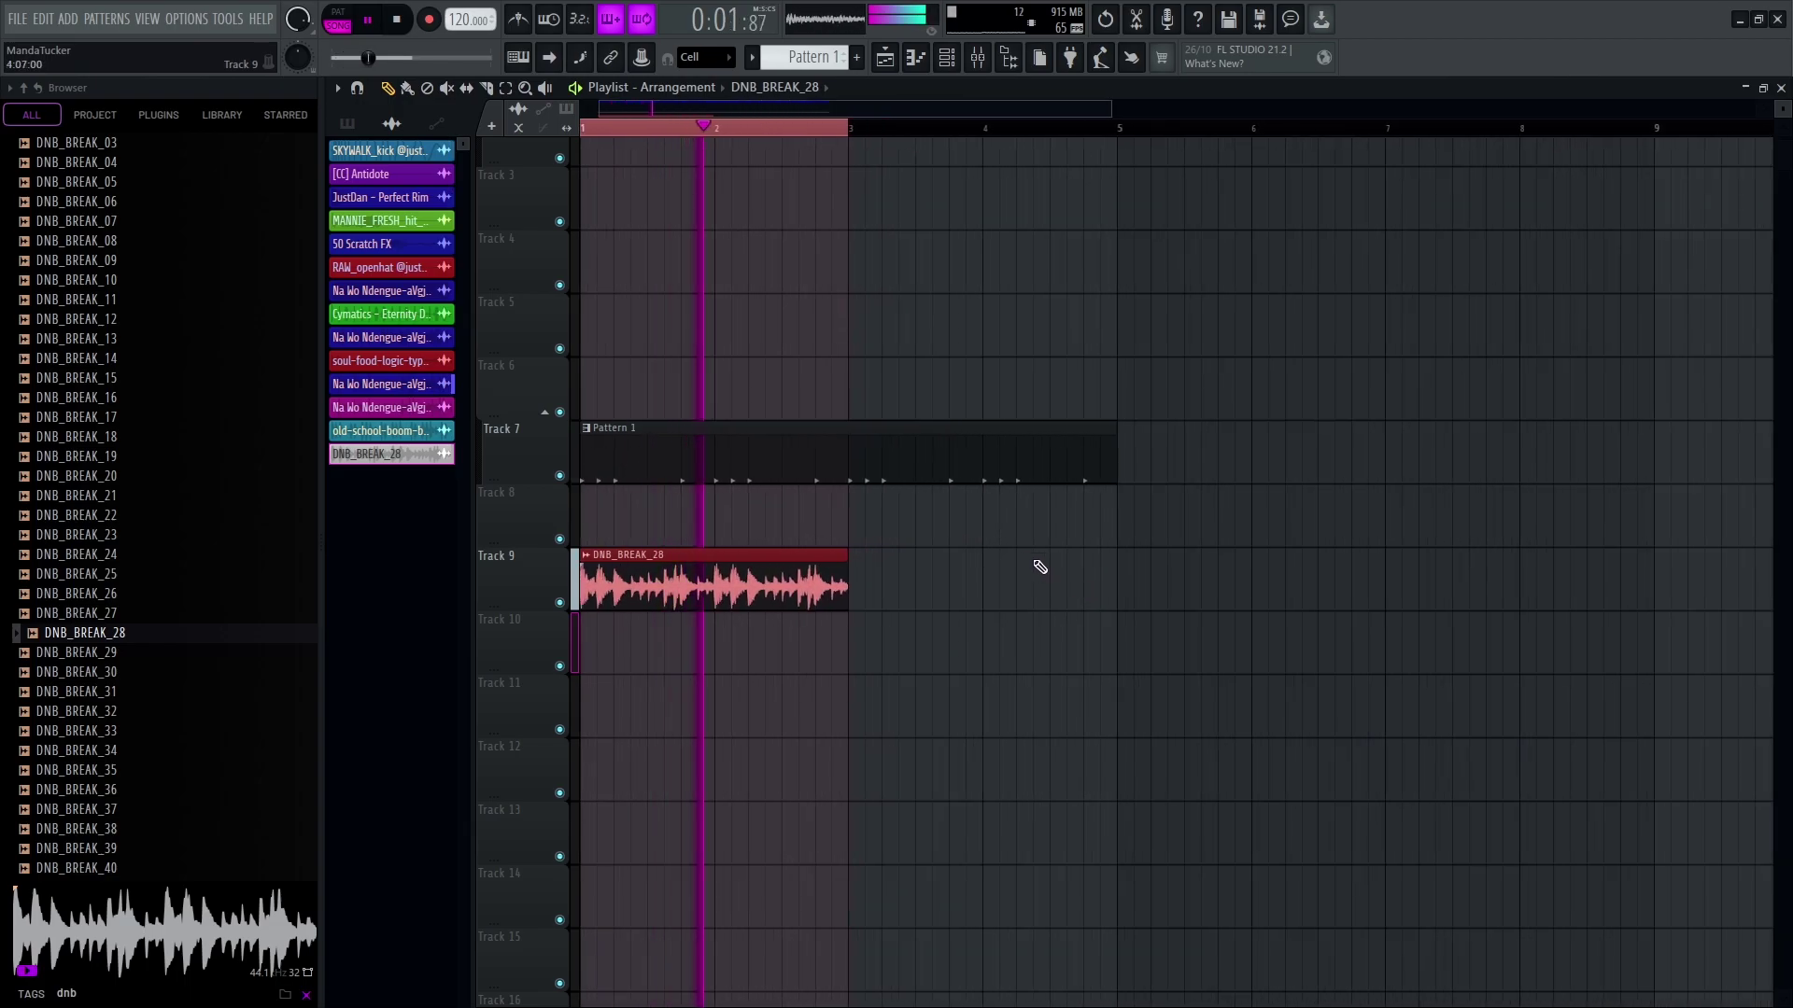
Raise the low-cut and high-cut frequencies of the Fruity parametric EQ 2 on mixer Insert 2
{"action": "key", "text": "F9"}
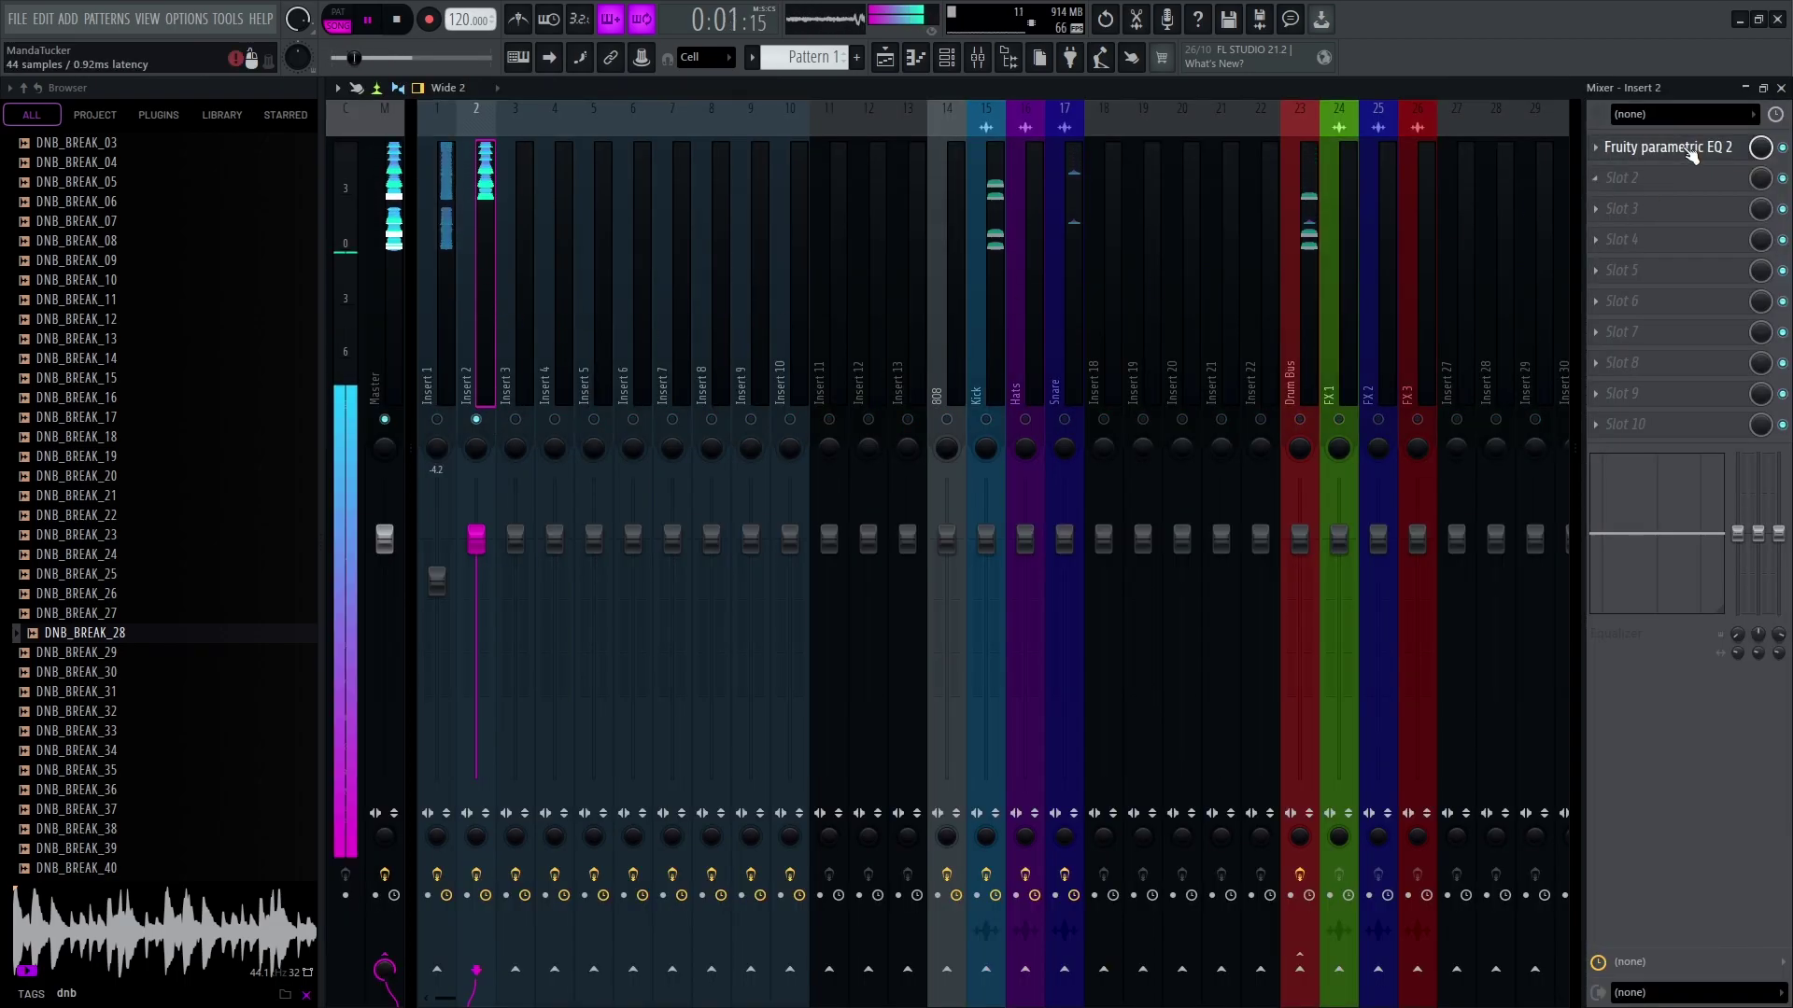
{"action": "left_click", "coordinate": [1672, 148]}
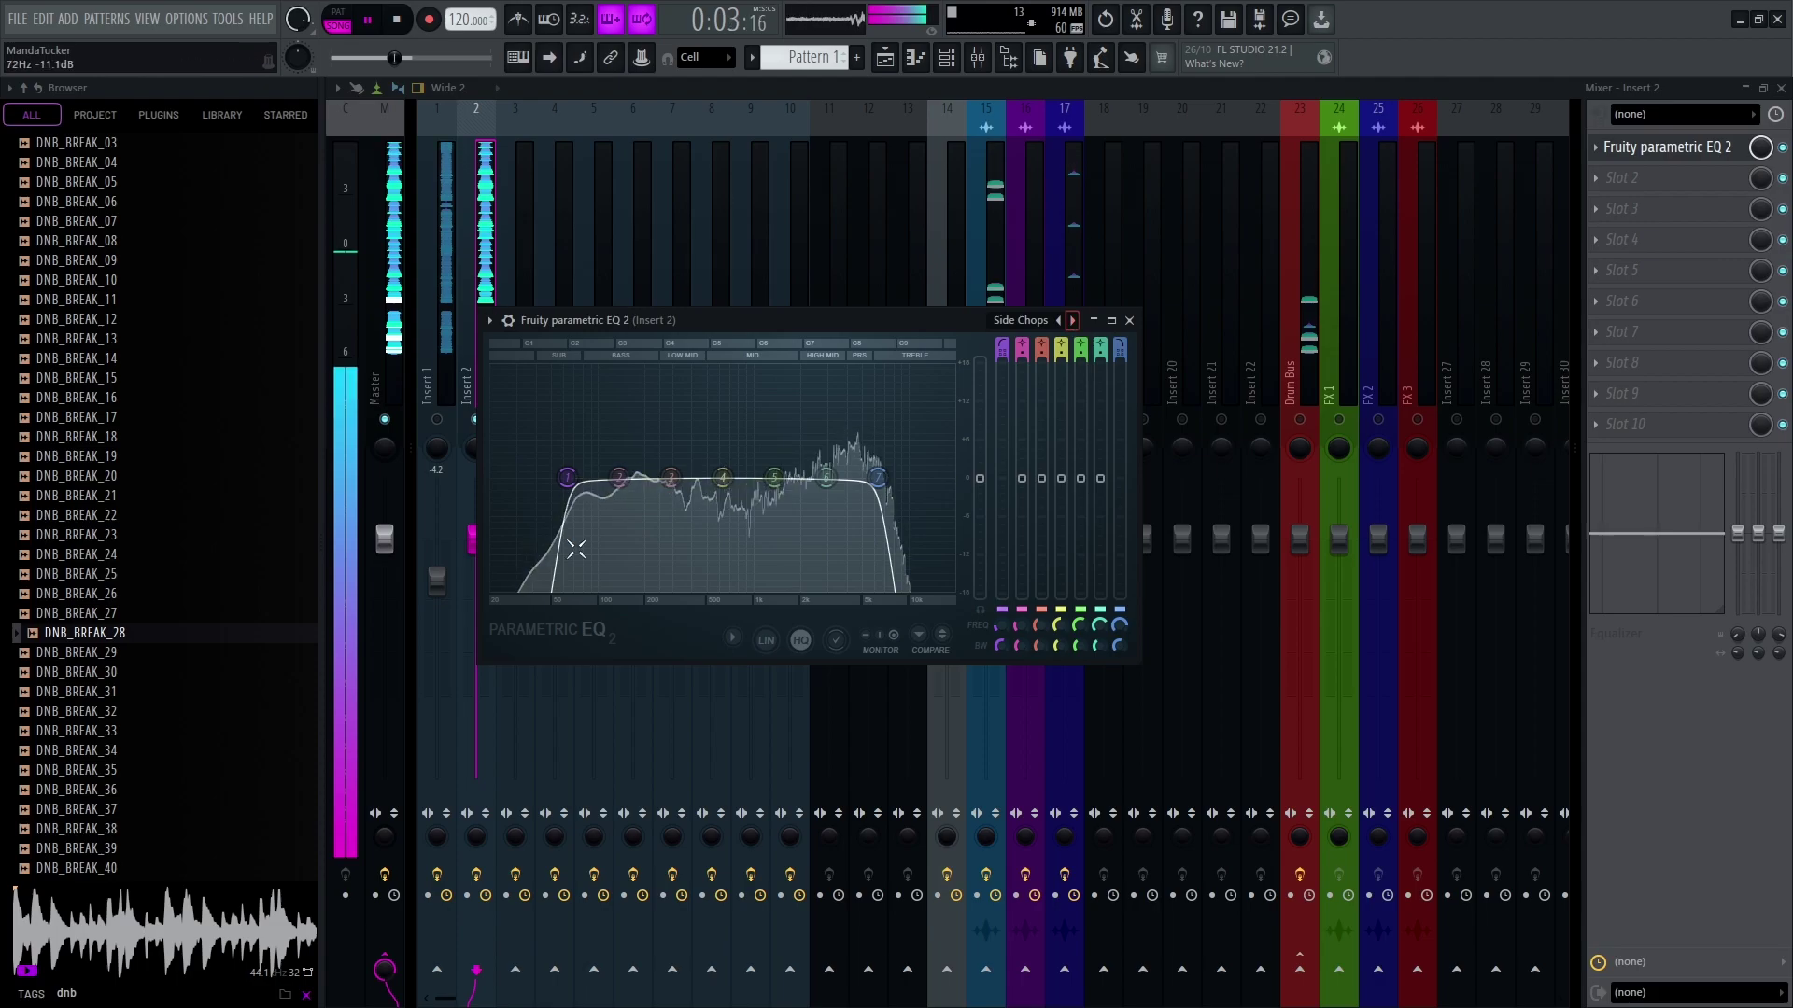
{"action": "left_click_drag", "start_coordinate": [568, 478], "coordinate": [660, 478]}
{"action": "left_click_drag", "start_coordinate": [878, 478], "coordinate": [937, 478]}
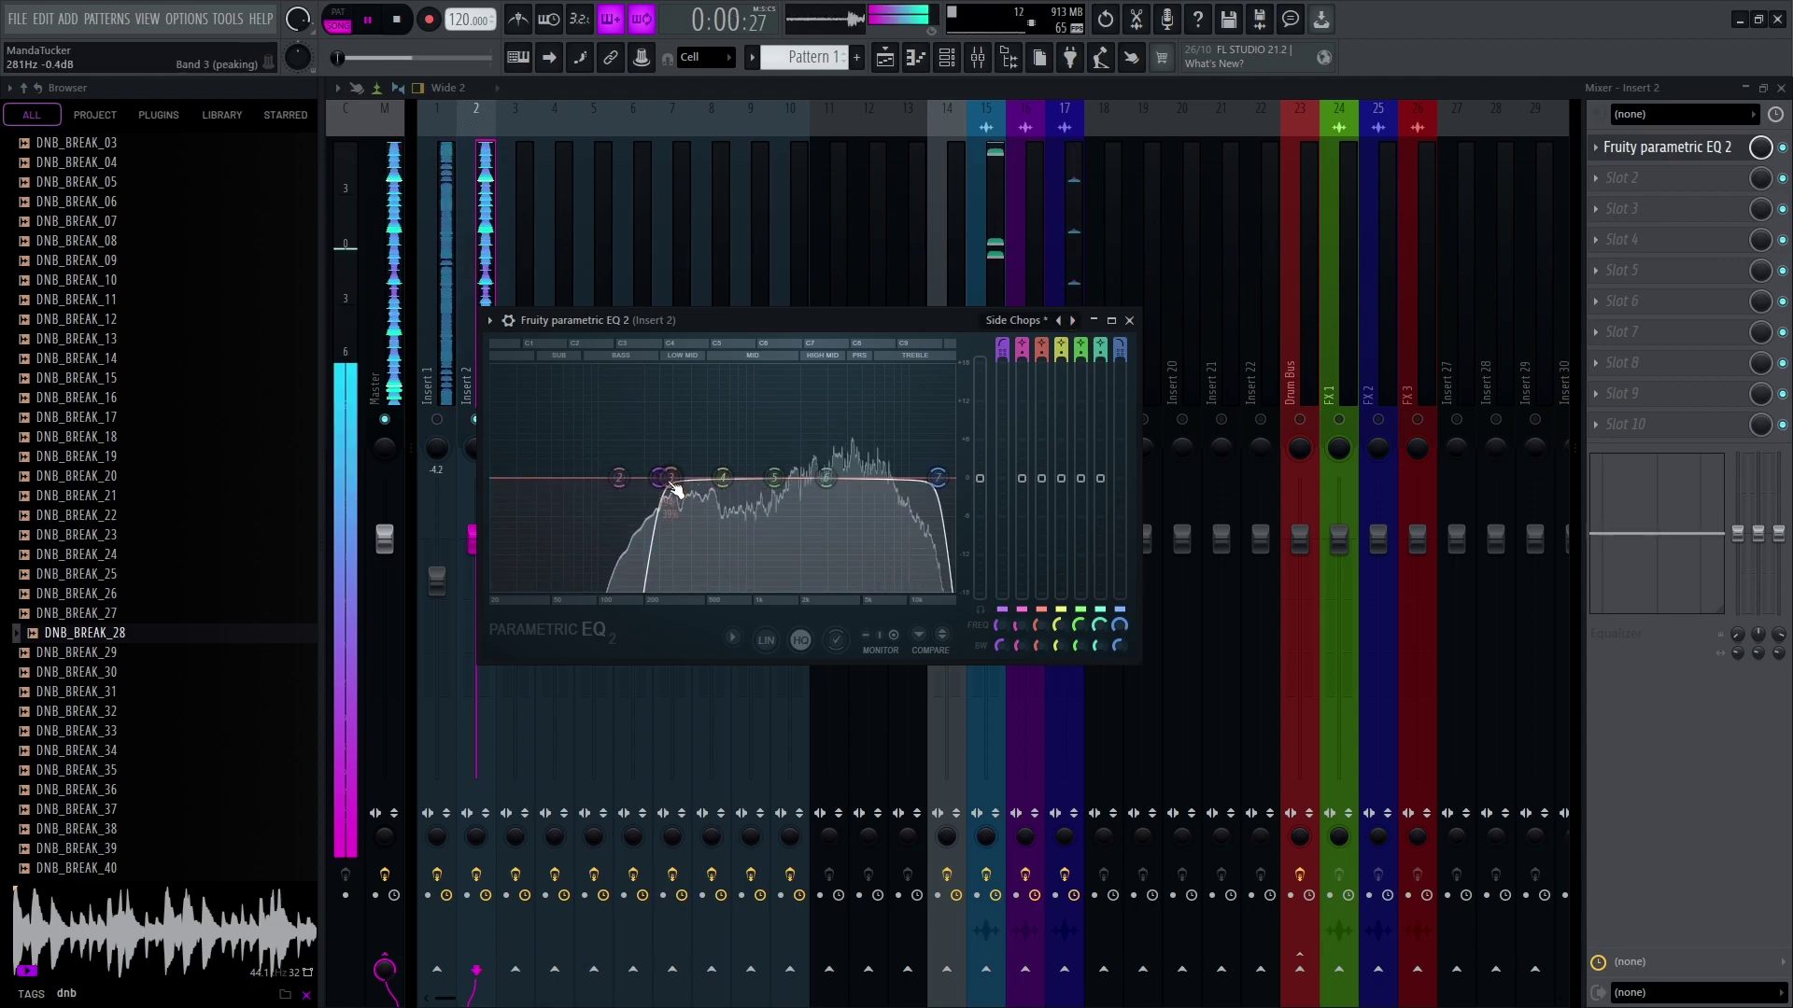
{"action": "key", "text": "Escape"}
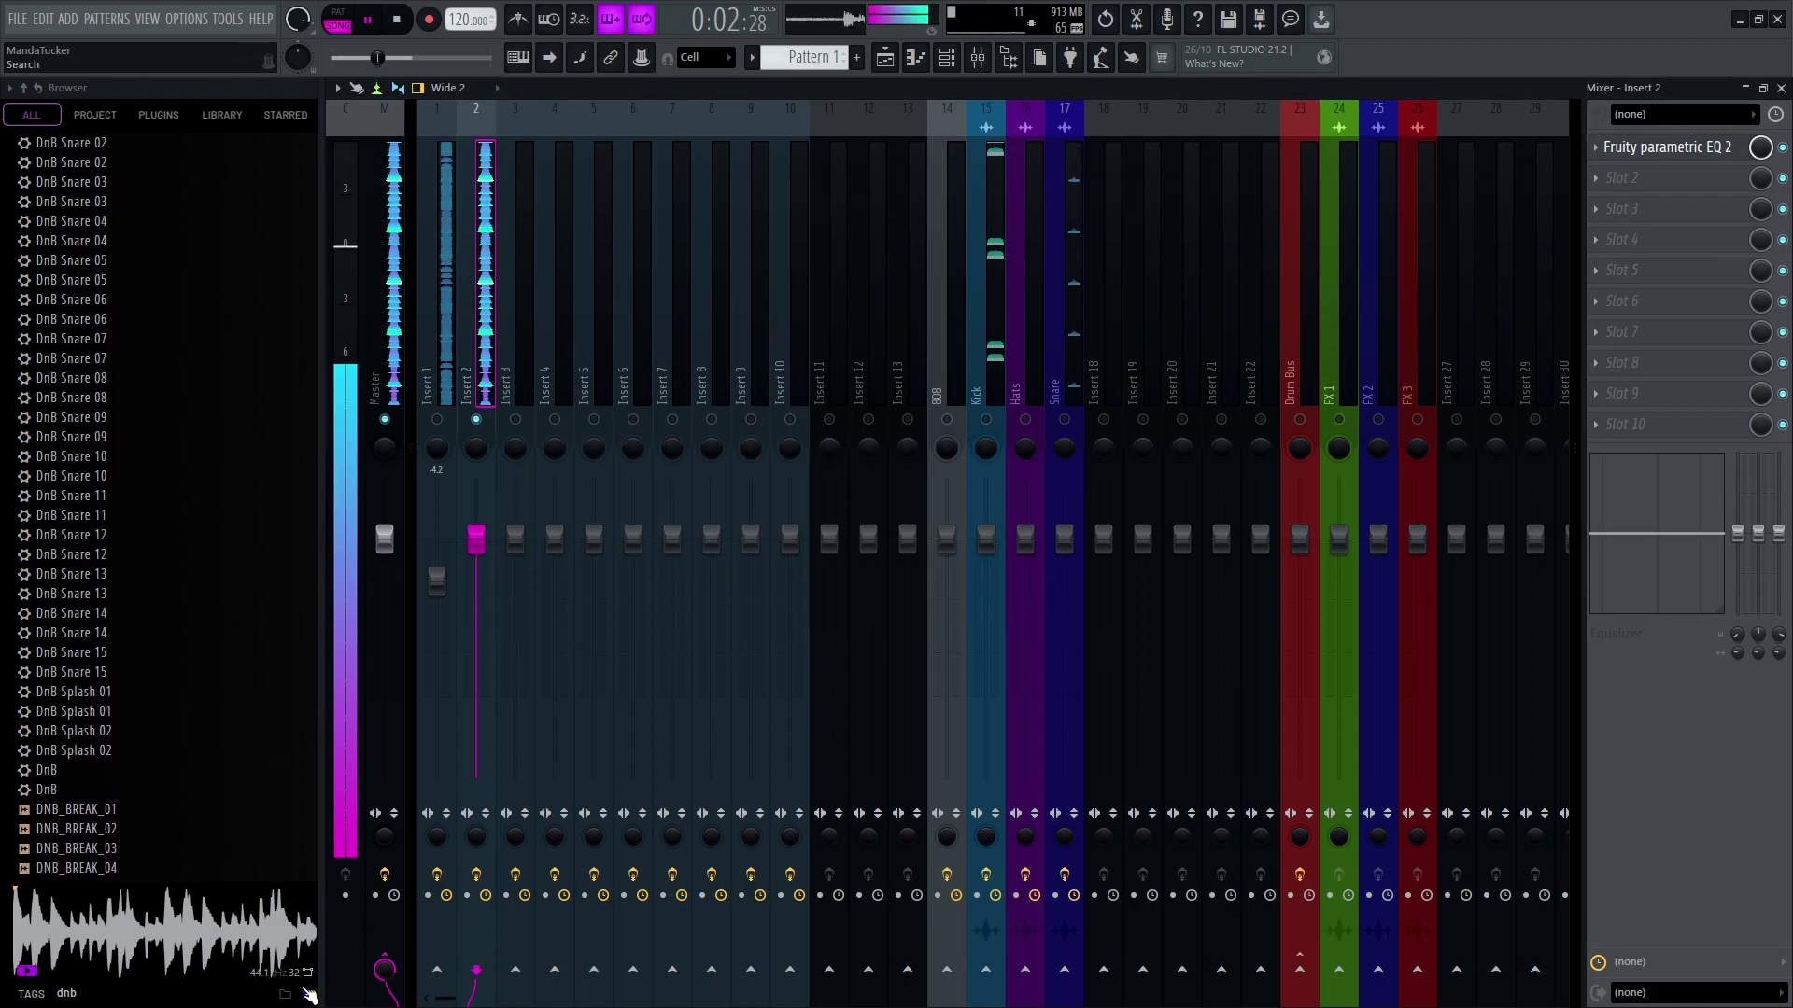
Clear the dnb search and browse the drum kits in the PACKS folder for snare samples
{"action": "left_click", "coordinate": [306, 995]}
{"action": "left_click", "coordinate": [53, 572]}
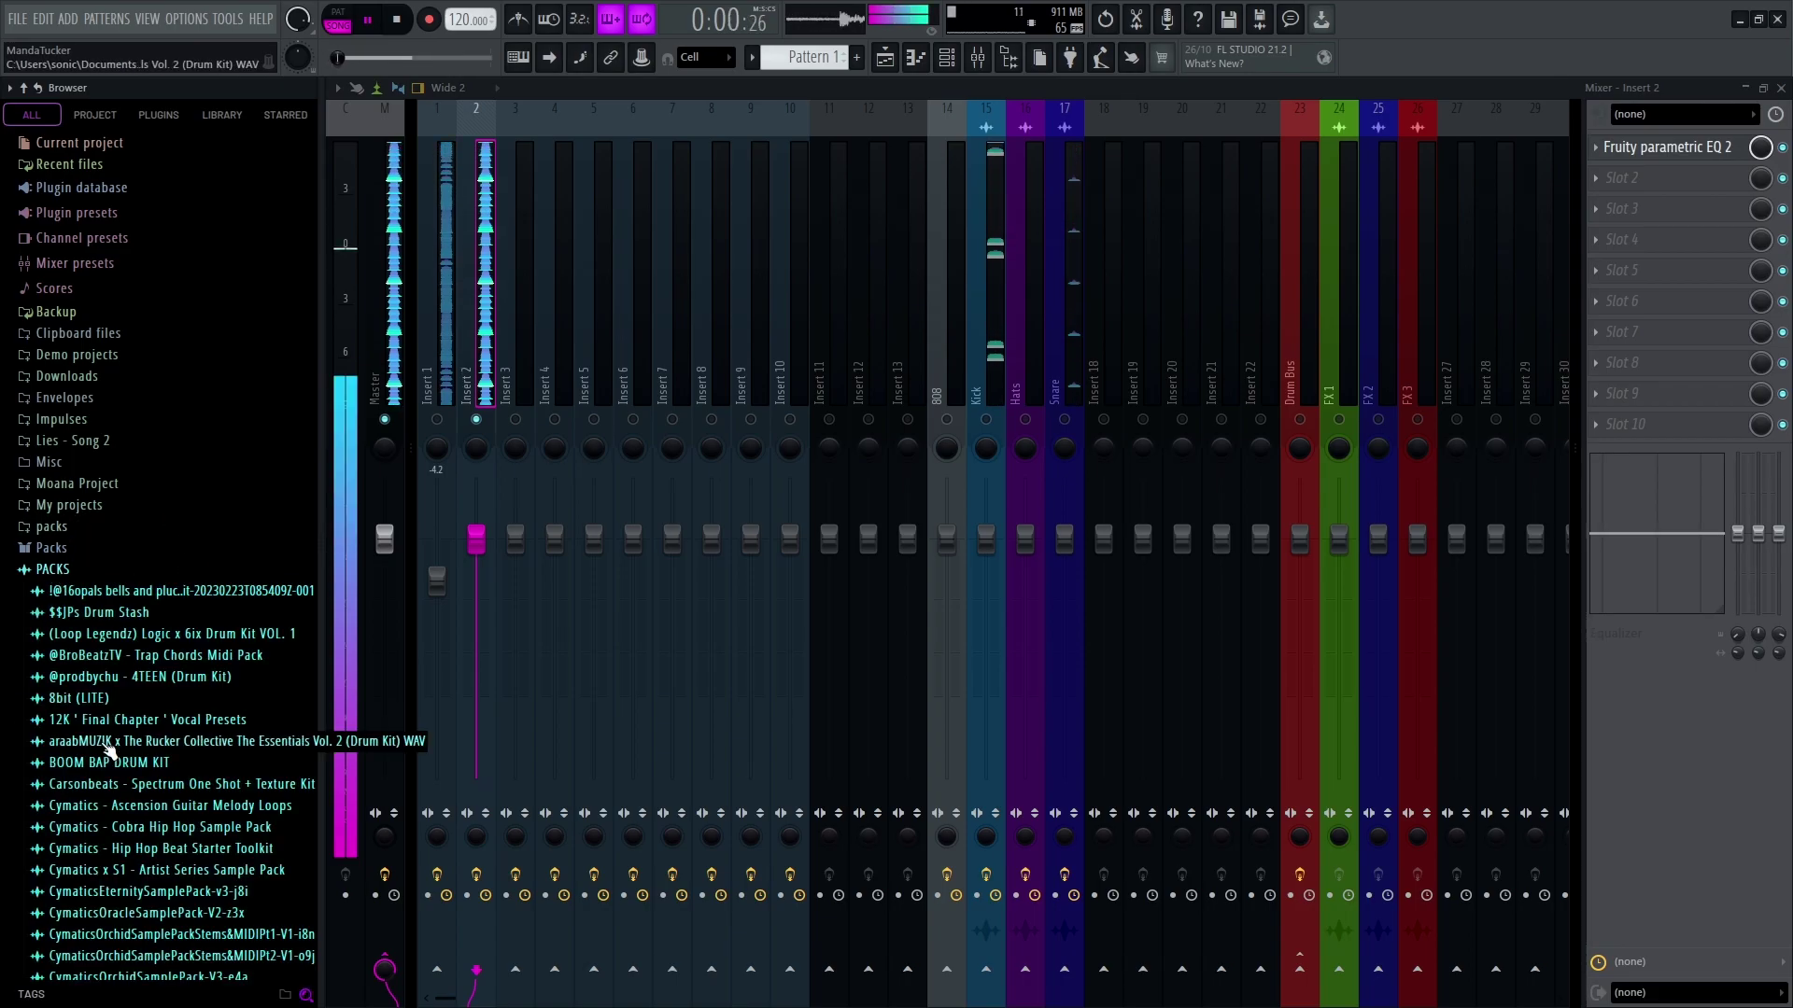
{"action": "scroll", "coordinate": [192, 680], "scroll_direction": "down", "scroll_amount": 8}
{"action": "left_click", "coordinate": [139, 224]}
{"action": "left_click", "coordinate": [138, 224]}
{"action": "left_click", "coordinate": [128, 306]}
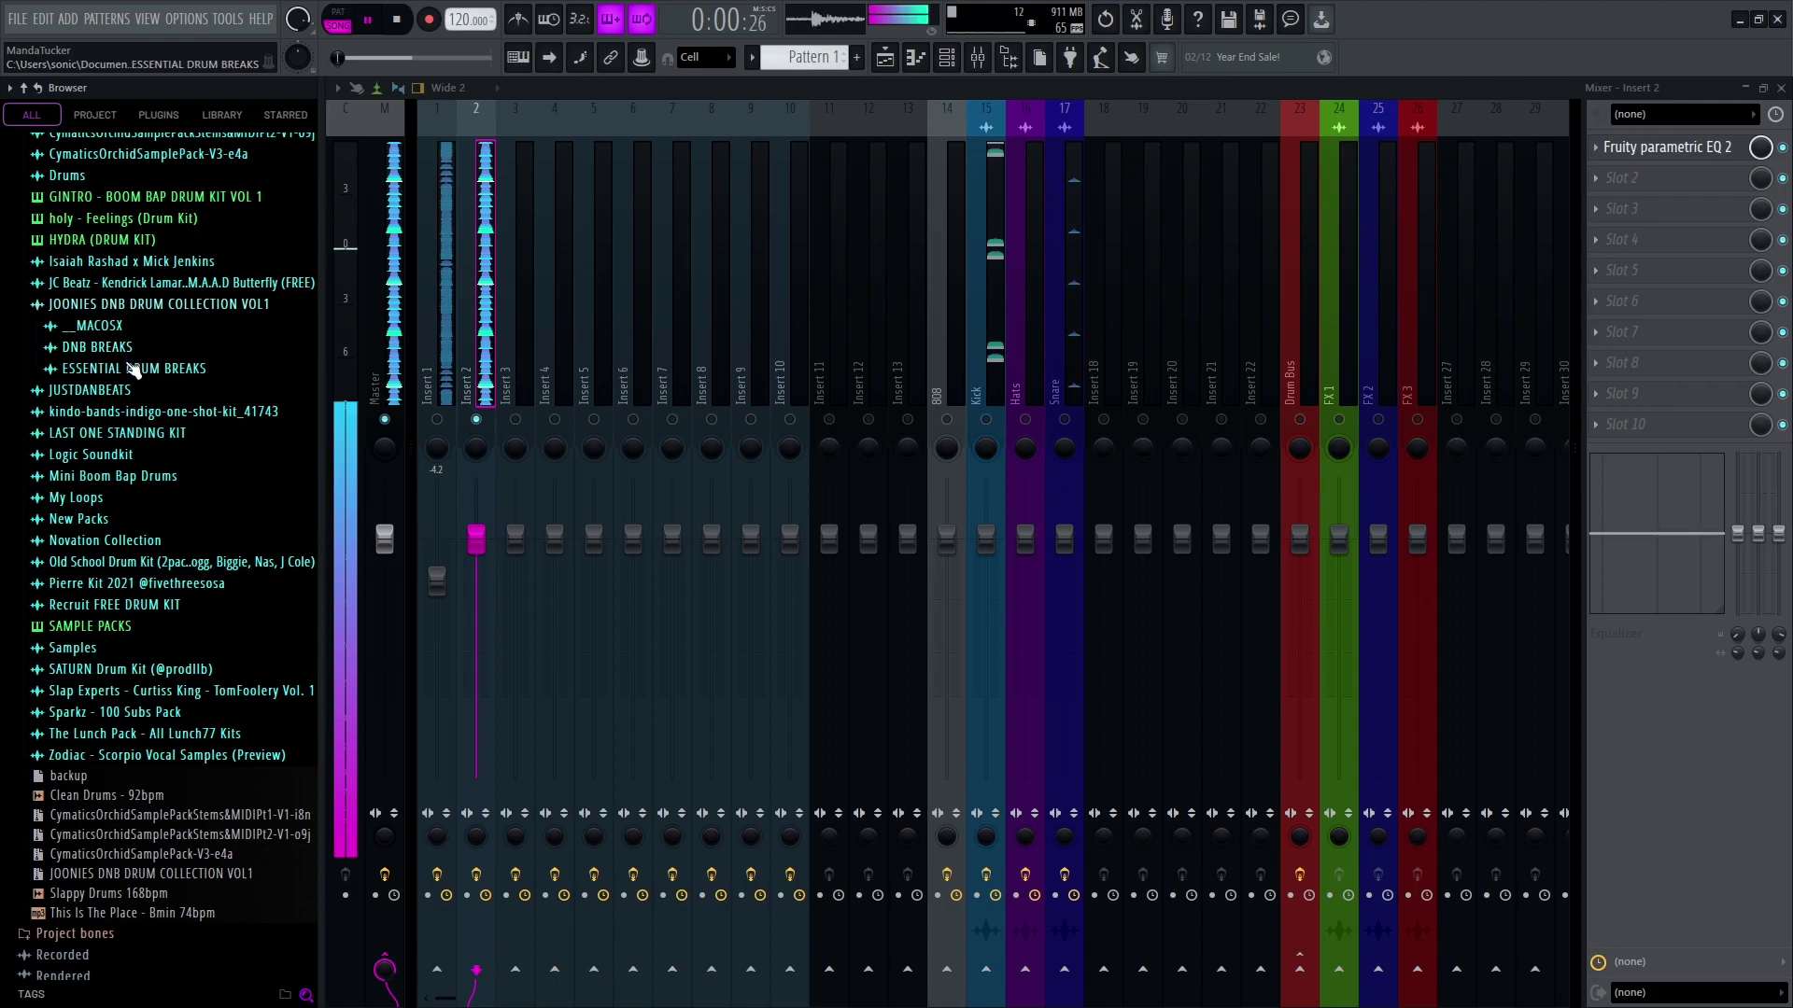
{"action": "left_click", "coordinate": [128, 307]}
{"action": "left_click", "coordinate": [128, 328]}
{"action": "left_click", "coordinate": [128, 329]}
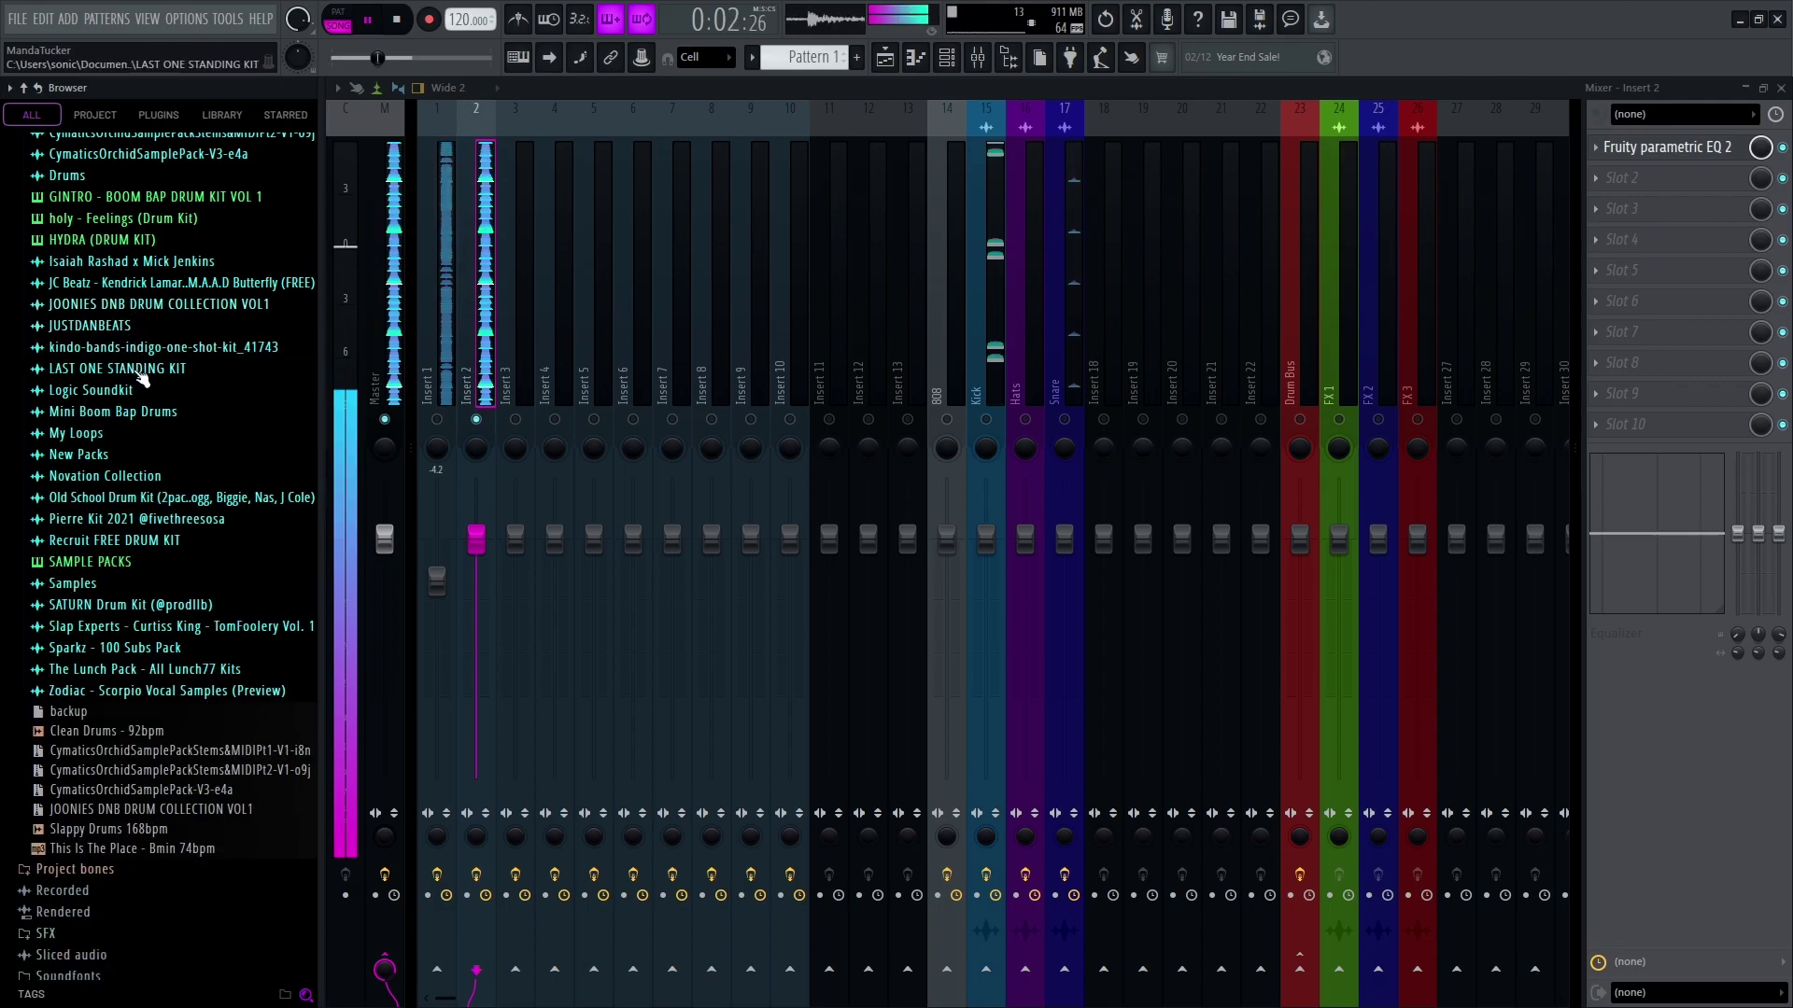
{"action": "left_click", "coordinate": [163, 309]}
{"action": "left_click", "coordinate": [170, 309]}
{"action": "left_click", "coordinate": [179, 268]}
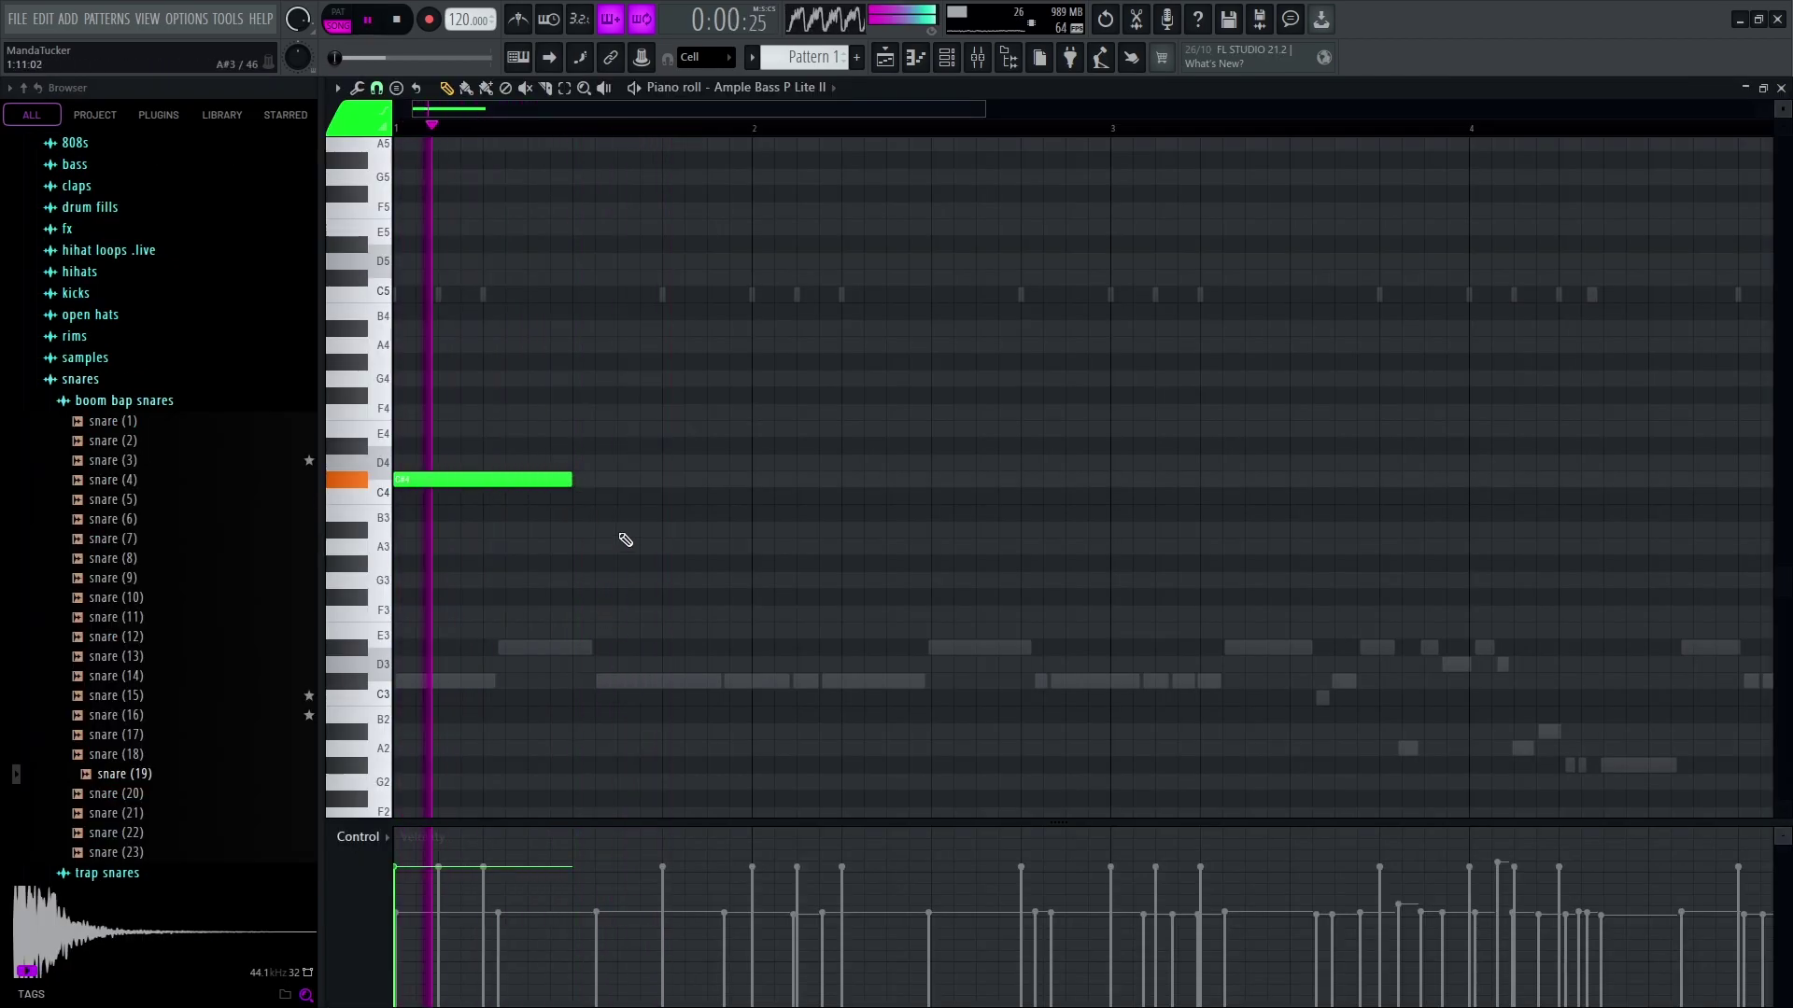
Write the Ample Bass P Lite II line with a long C#4 note and short G#4, D#4 and C#4 notes ending bar 2
{"action": "left_click", "coordinate": [605, 484]}
{"action": "key", "text": "space"}
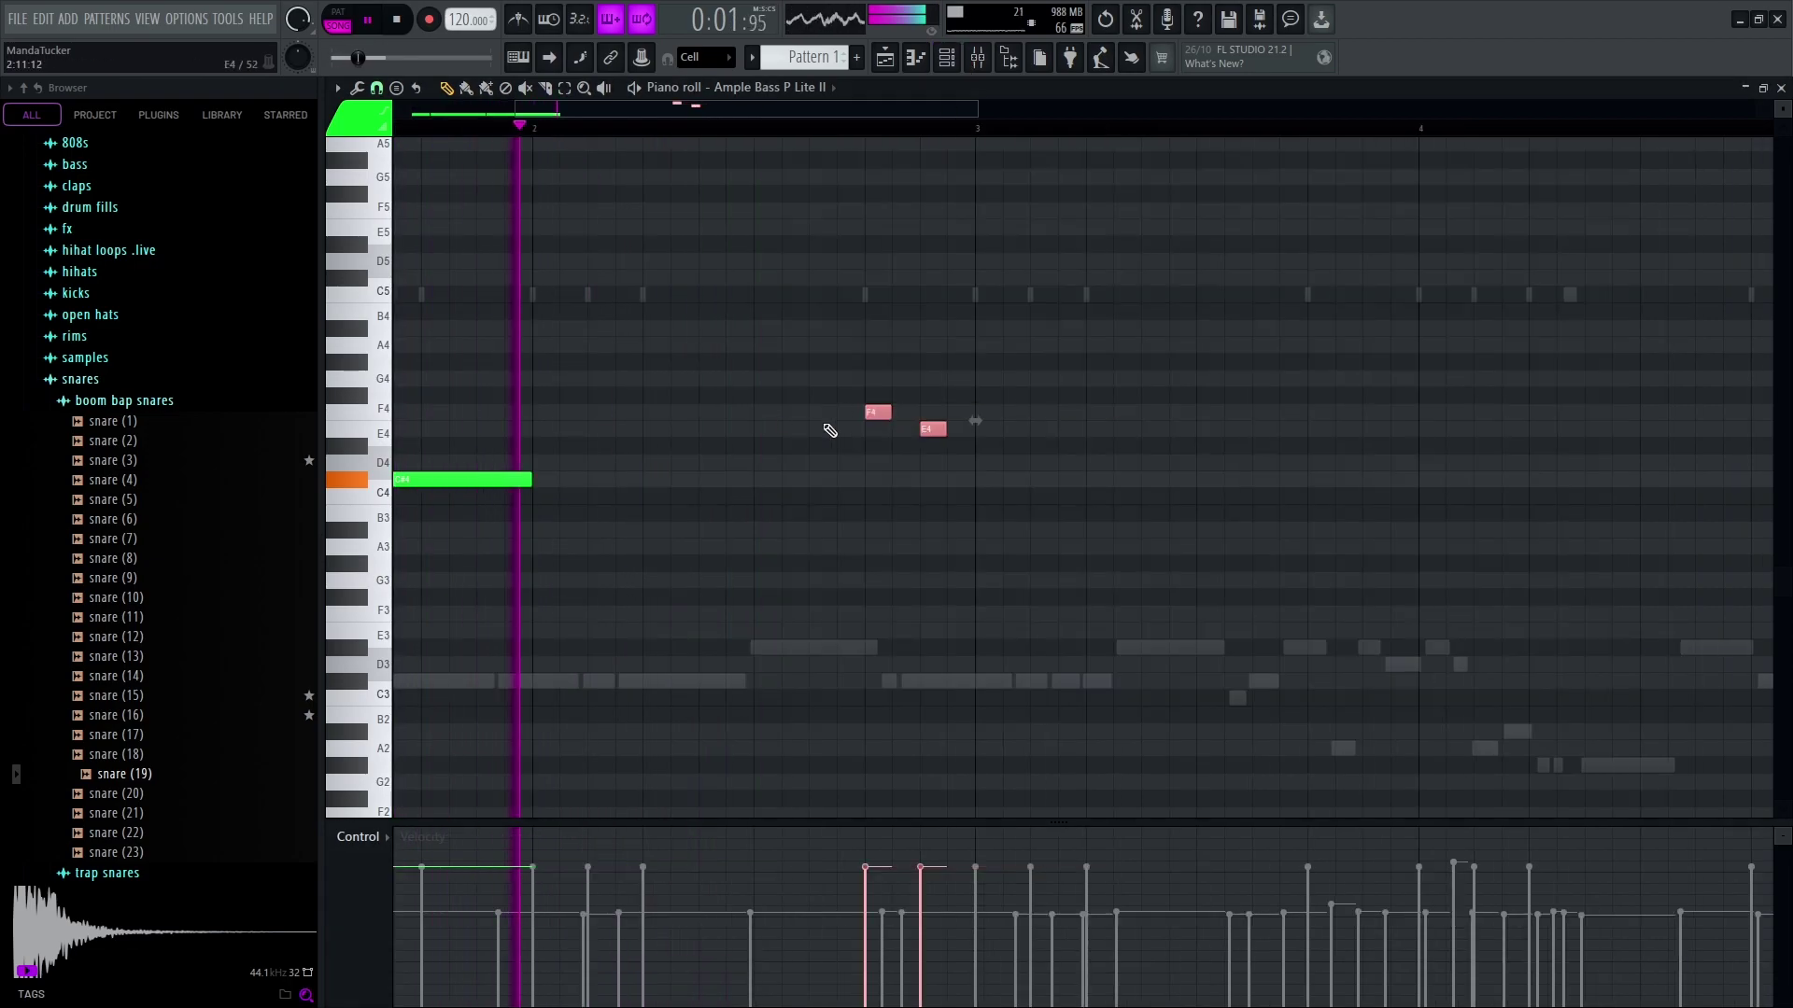
{"action": "key", "text": "ctrl+Up"}
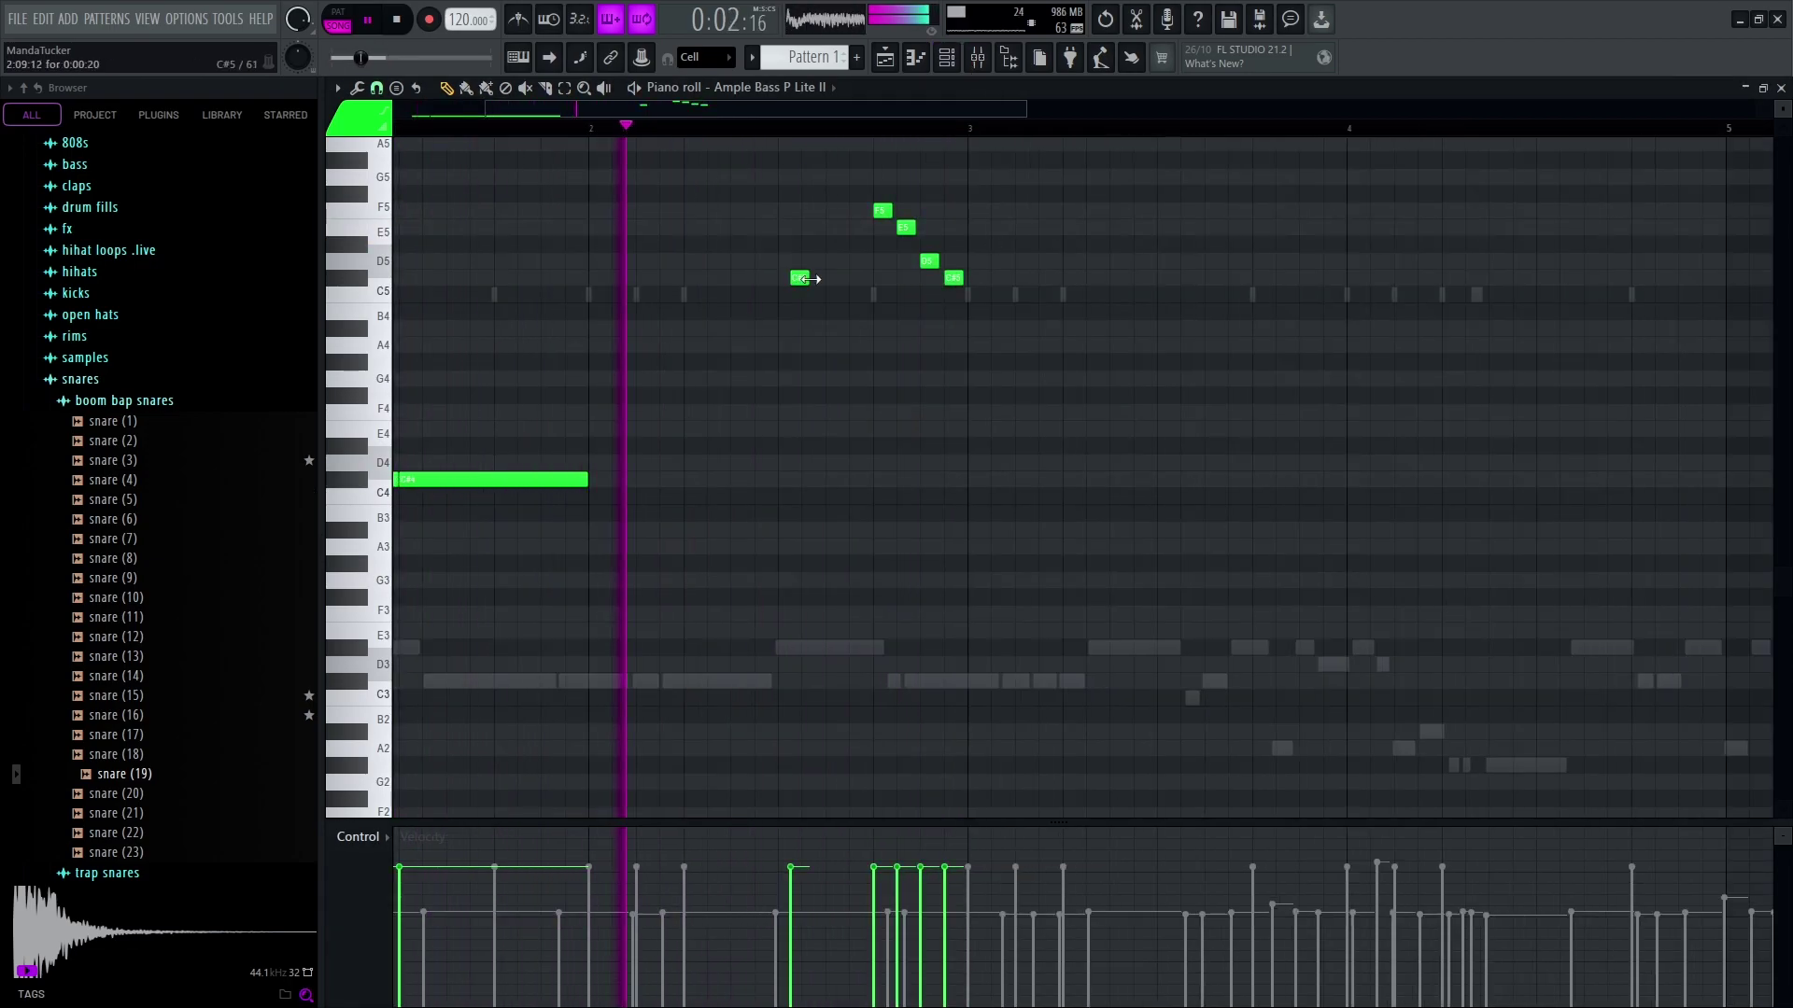
{"action": "left_click", "coordinate": [835, 278]}
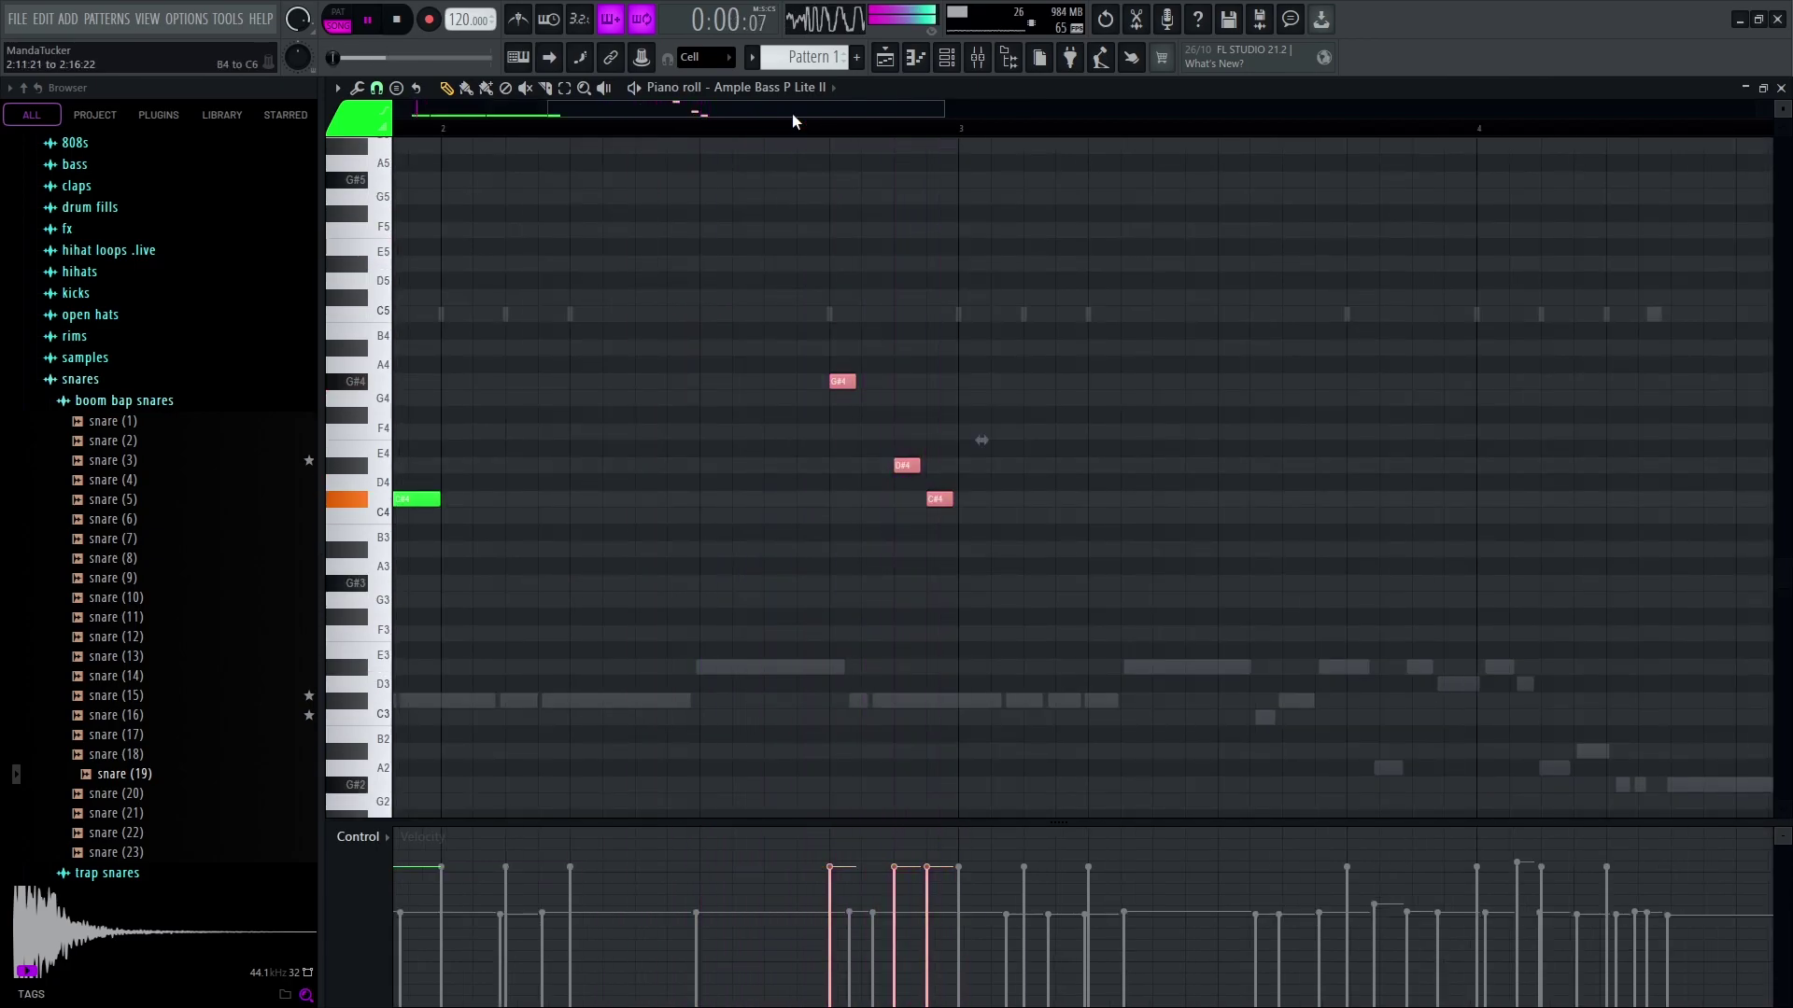
Duplicate the two-bar bass phrase and add D#4 notes at the end of bar 1 and in the middle of bar 2
{"action": "scroll", "coordinate": [803, 112], "scroll_direction": "down", "scroll_amount": 5}
{"action": "key", "text": "ctrl+a"}
{"action": "left_click_drag", "start_coordinate": [1366, 128], "coordinate": [788, 175]}
{"action": "key", "text": "ctrl+b"}
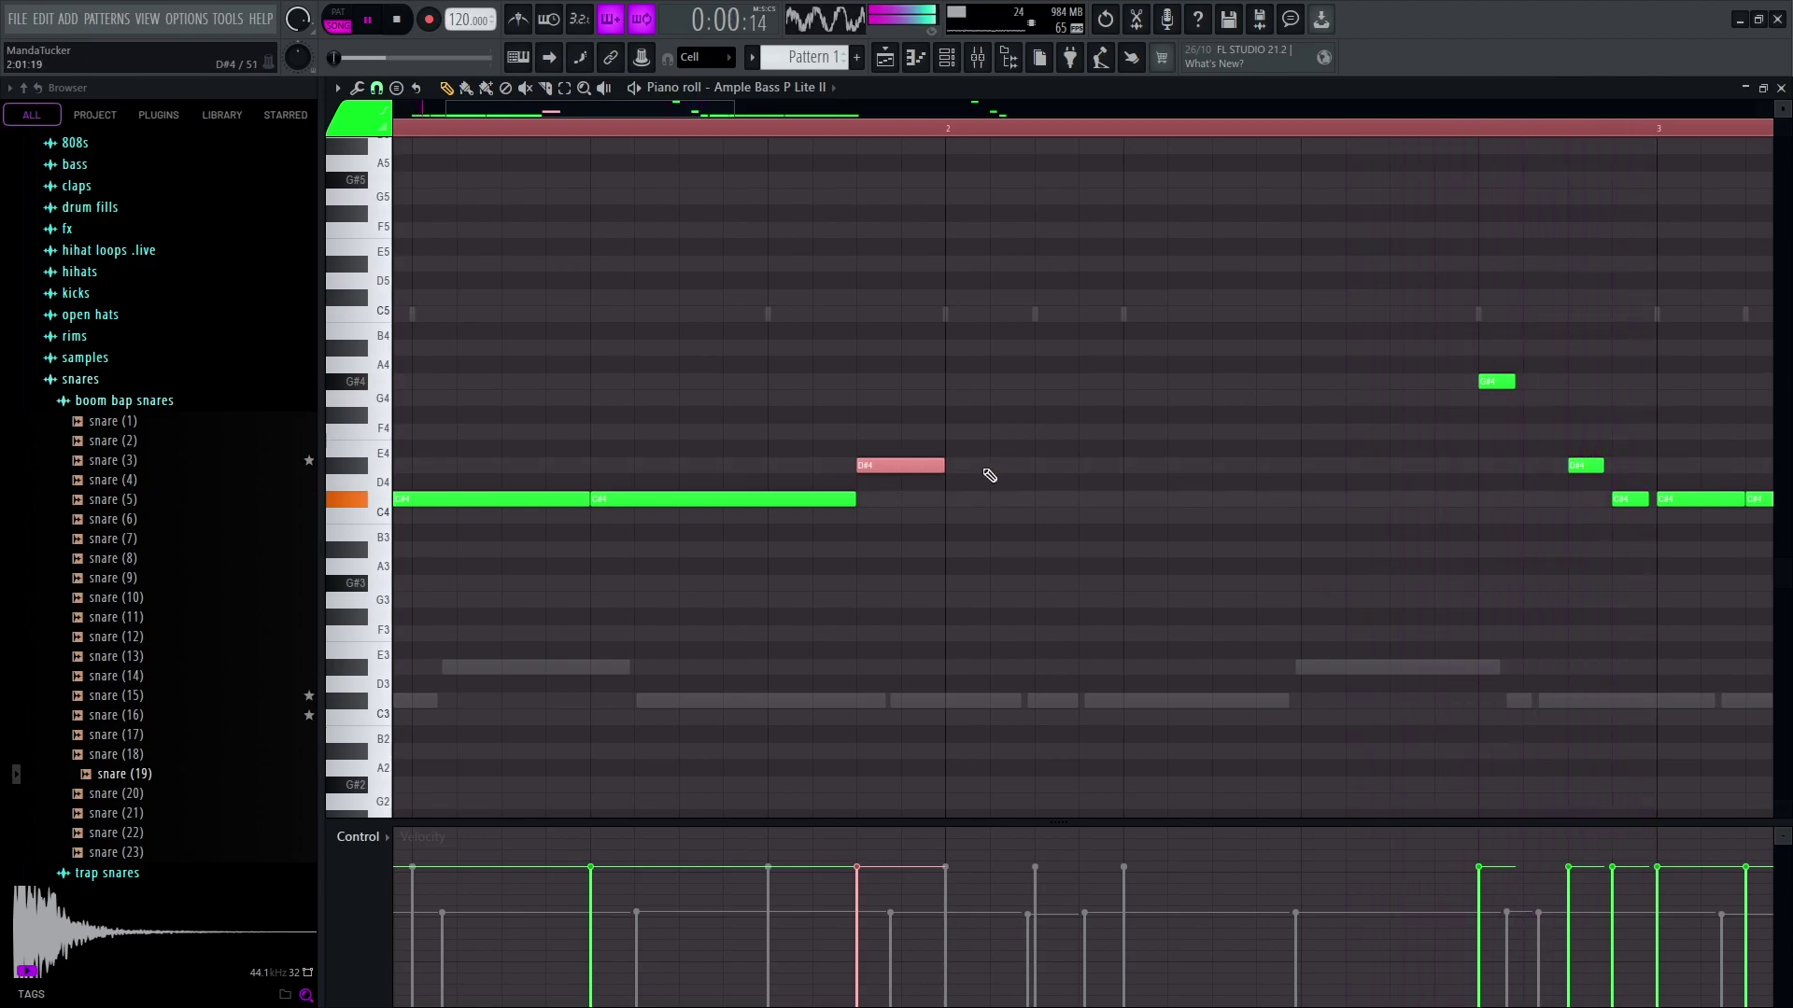
{"action": "left_click", "coordinate": [1237, 466]}
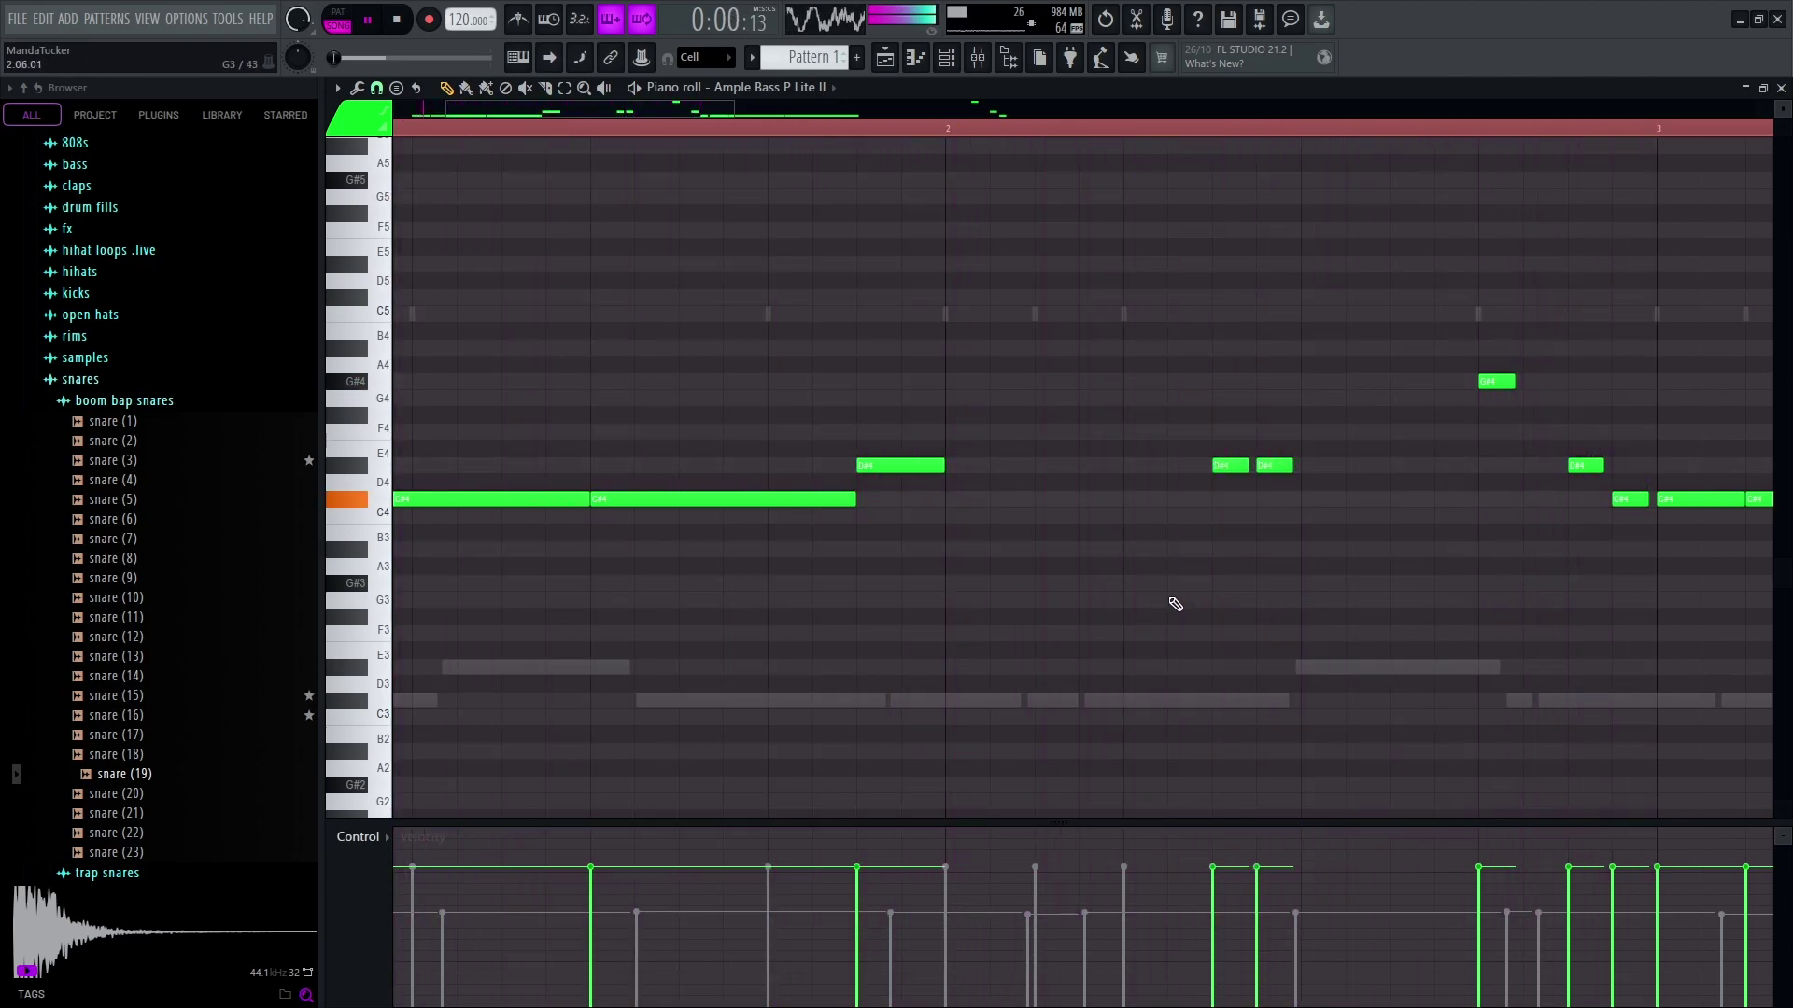
{"action": "scroll", "coordinate": [963, 572], "scroll_direction": "down", "scroll_amount": 2}
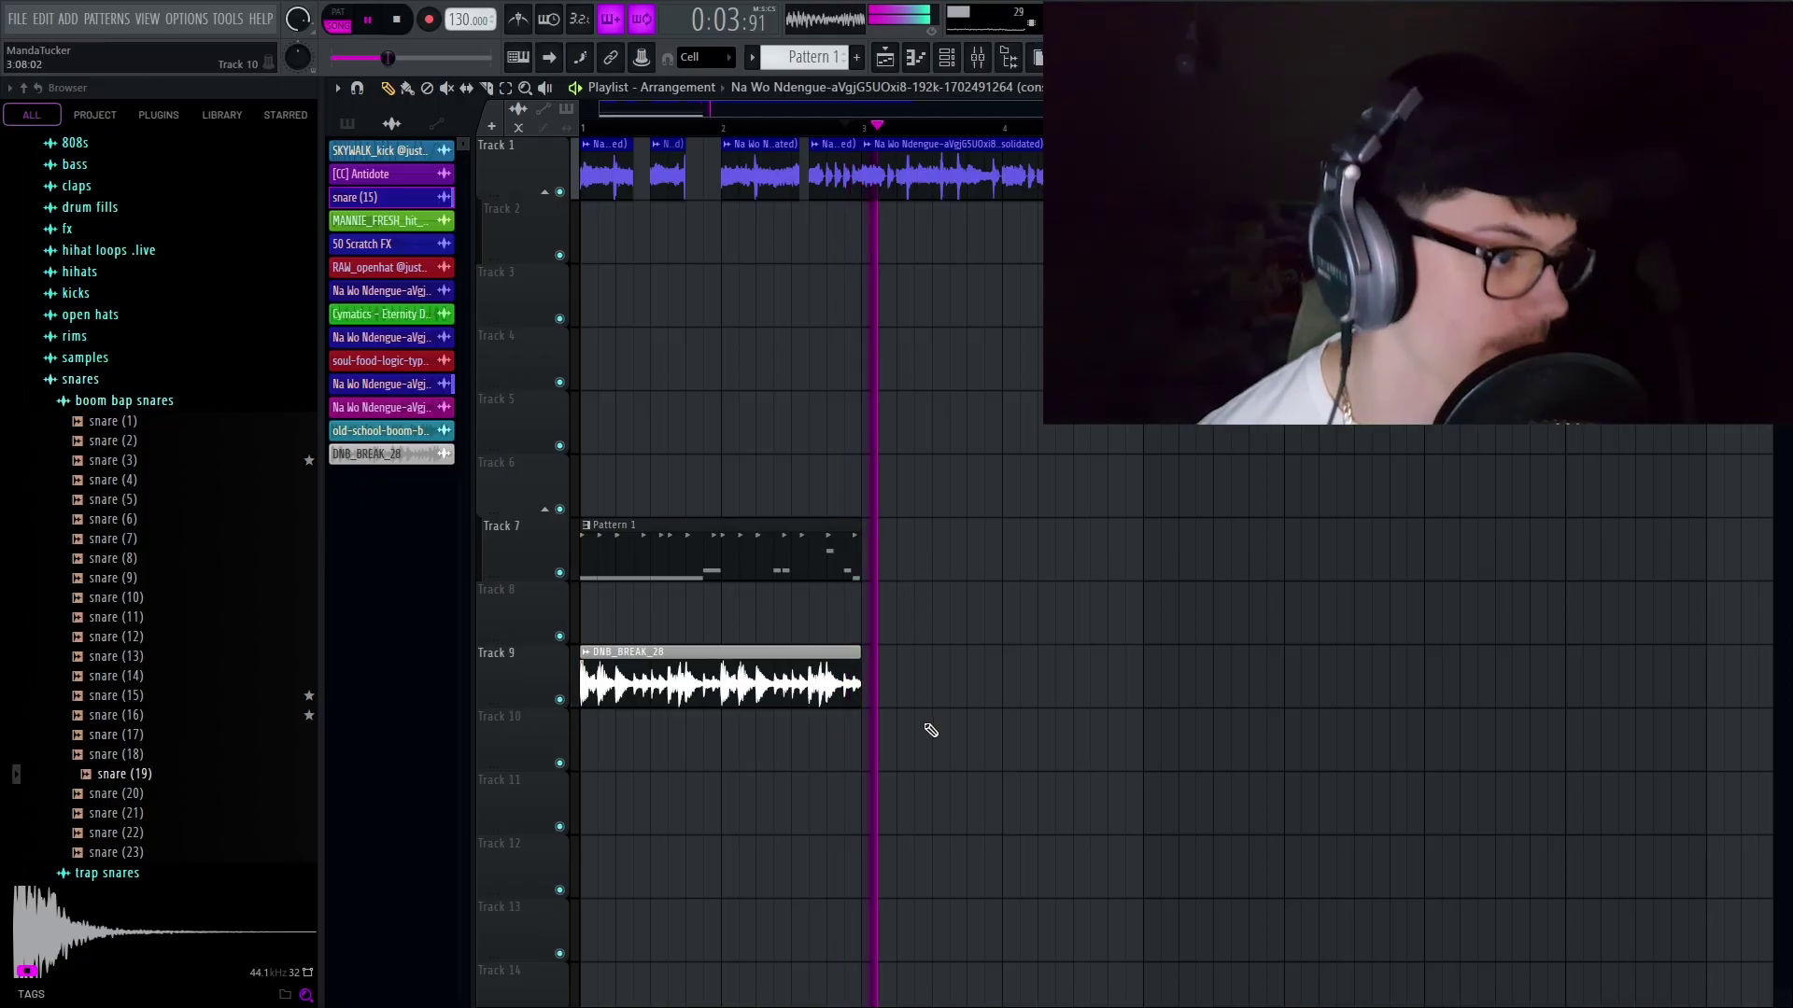
Duplicate the Pattern 1 and DNB_BREAK_28 clips into bars 3 and 4 and play them against the sample
{"action": "left_click_drag", "start_coordinate": [831, 686], "coordinate": [608, 513]}
{"action": "key", "text": "ctrl+b"}
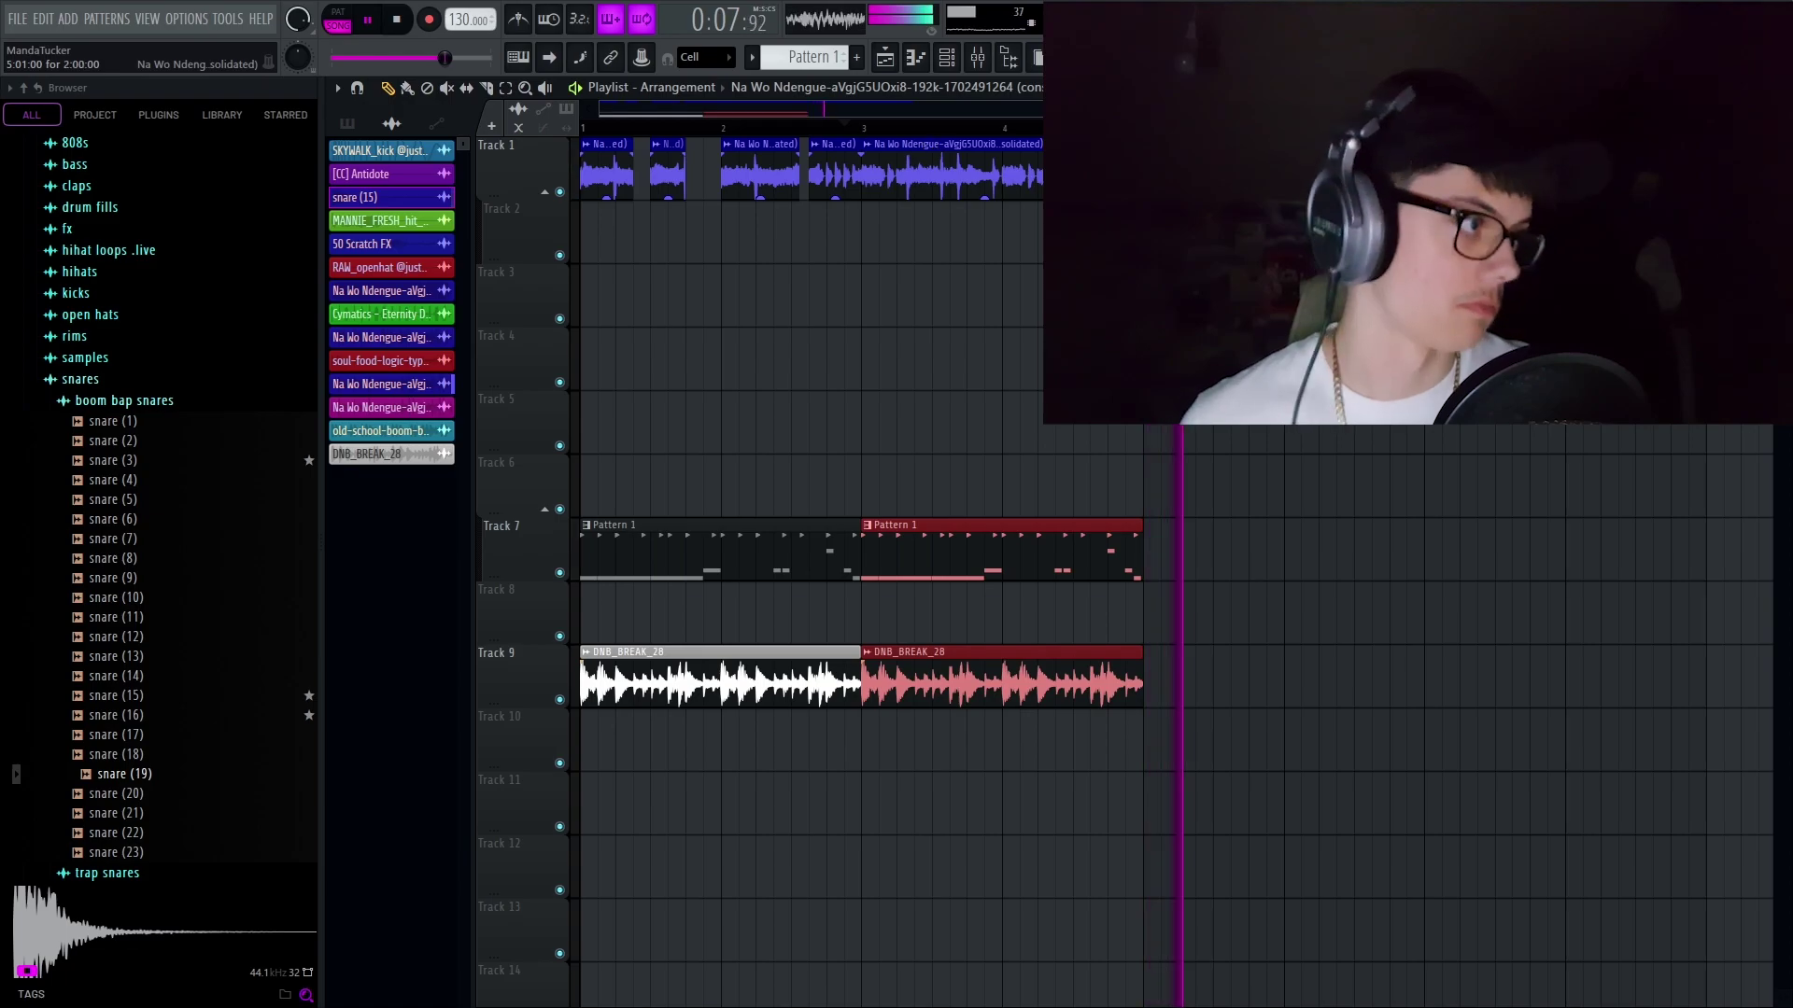
{"action": "key", "text": "space"}
Repeat each two-bar section of the sample, Pattern 1 and DNB_BREAK_28 to extend the arrangement to eight bars, and play it
{"action": "scroll", "coordinate": [856, 382], "scroll_direction": "down", "scroll_amount": 2}
{"action": "scroll", "coordinate": [856, 383], "scroll_direction": "down", "scroll_amount": 2}
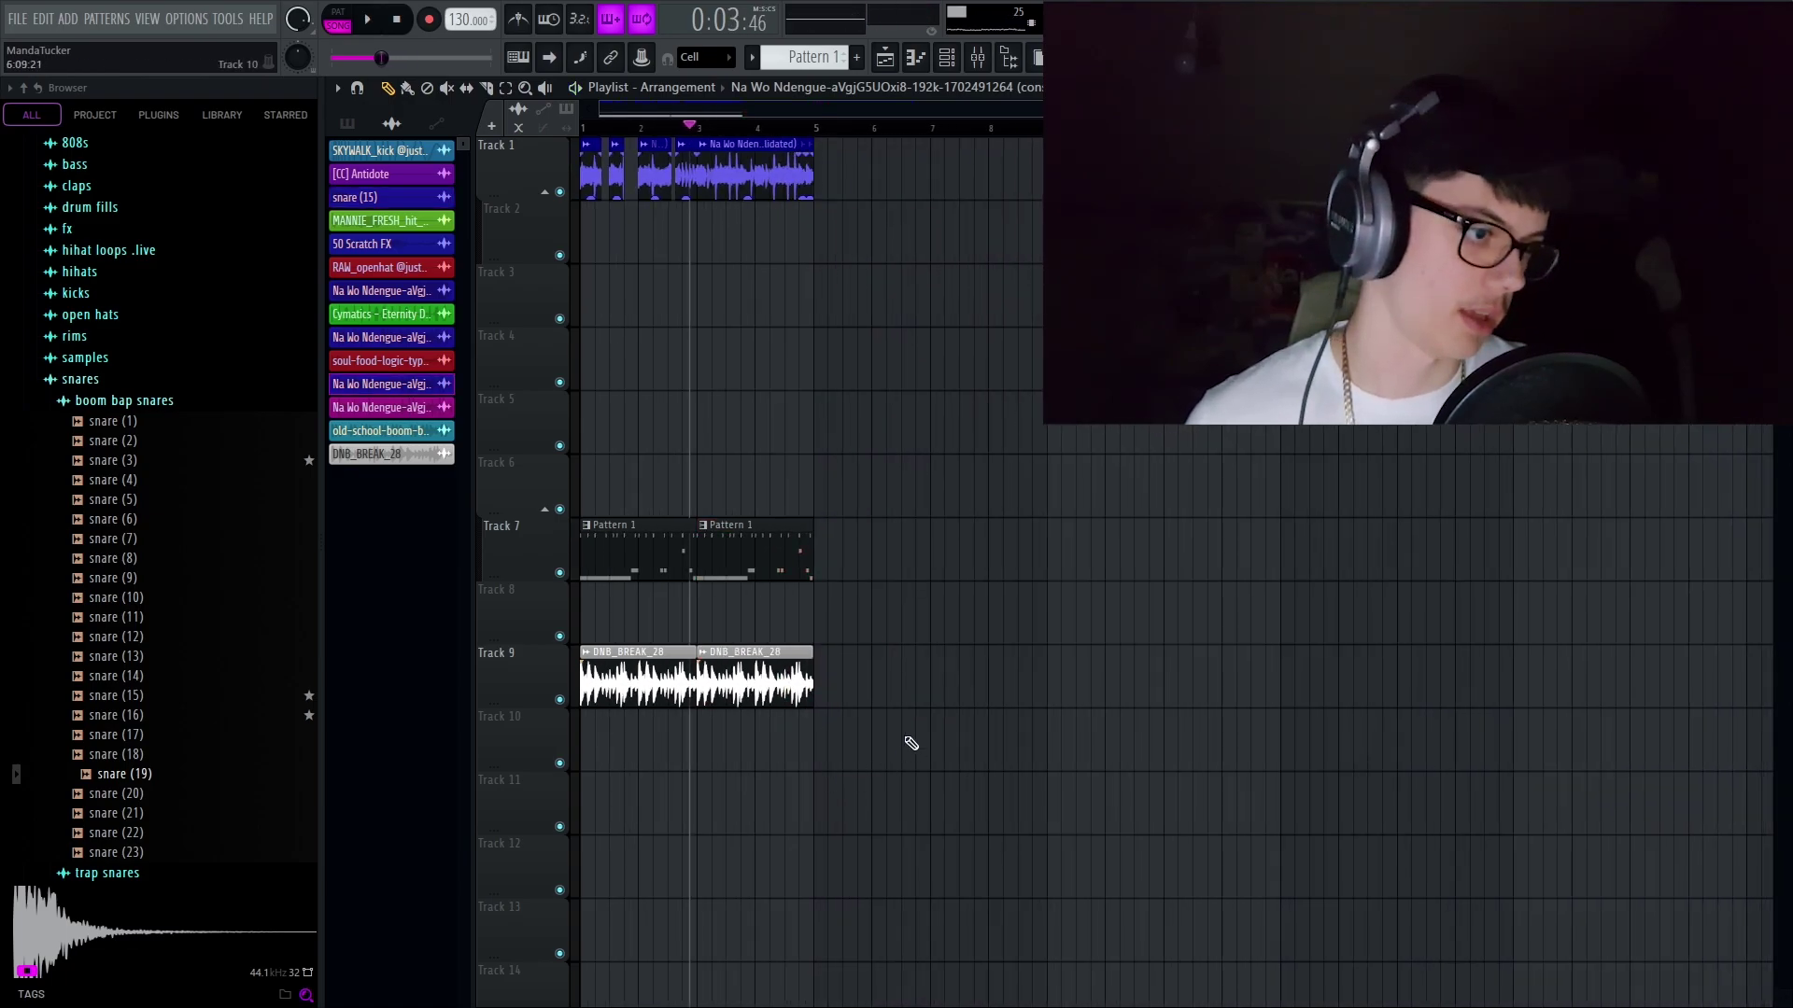
{"action": "left_click_drag", "start_coordinate": [911, 743], "coordinate": [843, 180]}
{"action": "left_click_drag", "start_coordinate": [1045, 832], "coordinate": [387, 128]}
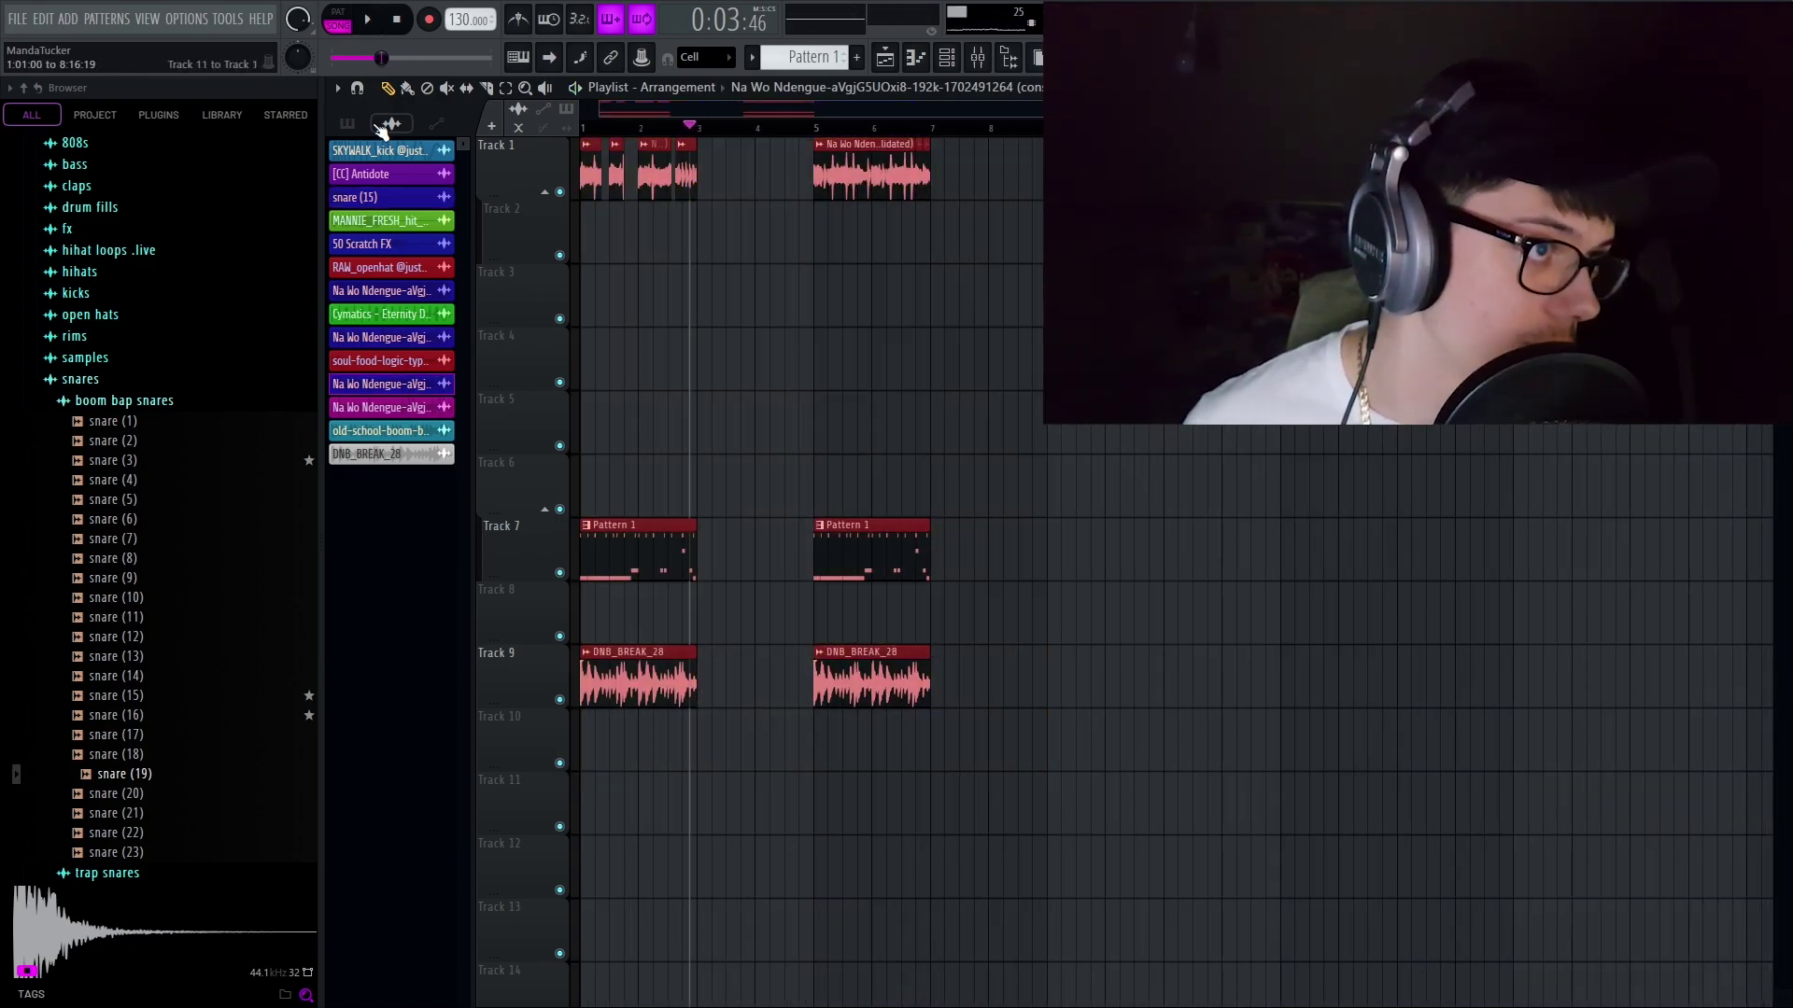
{"action": "key", "text": "ctrl+b"}
{"action": "left_click_drag", "start_coordinate": [1010, 176], "coordinate": [777, 176]}
{"action": "key", "text": "space"}
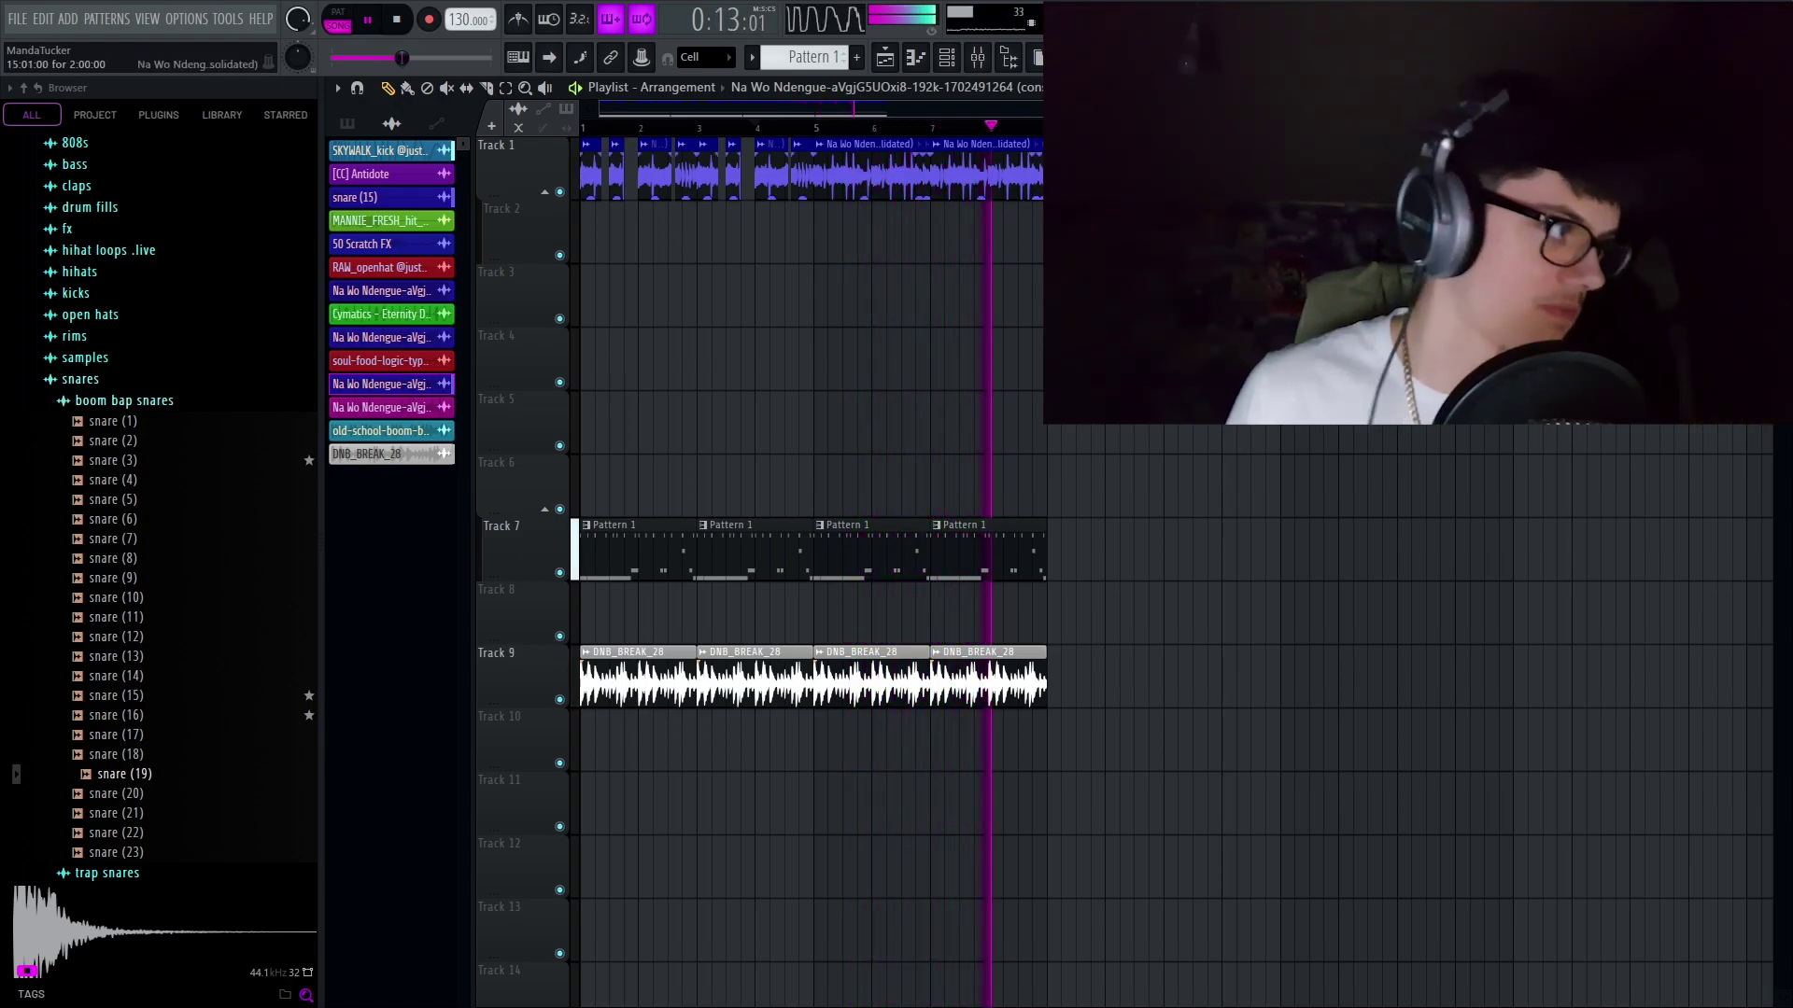
Move the whole eight-bar arrangement so that it starts at bar 9
{"action": "scroll", "coordinate": [962, 378], "scroll_direction": "down", "scroll_amount": 2}
{"action": "left_click_drag", "start_coordinate": [912, 392], "coordinate": [788, 628]}
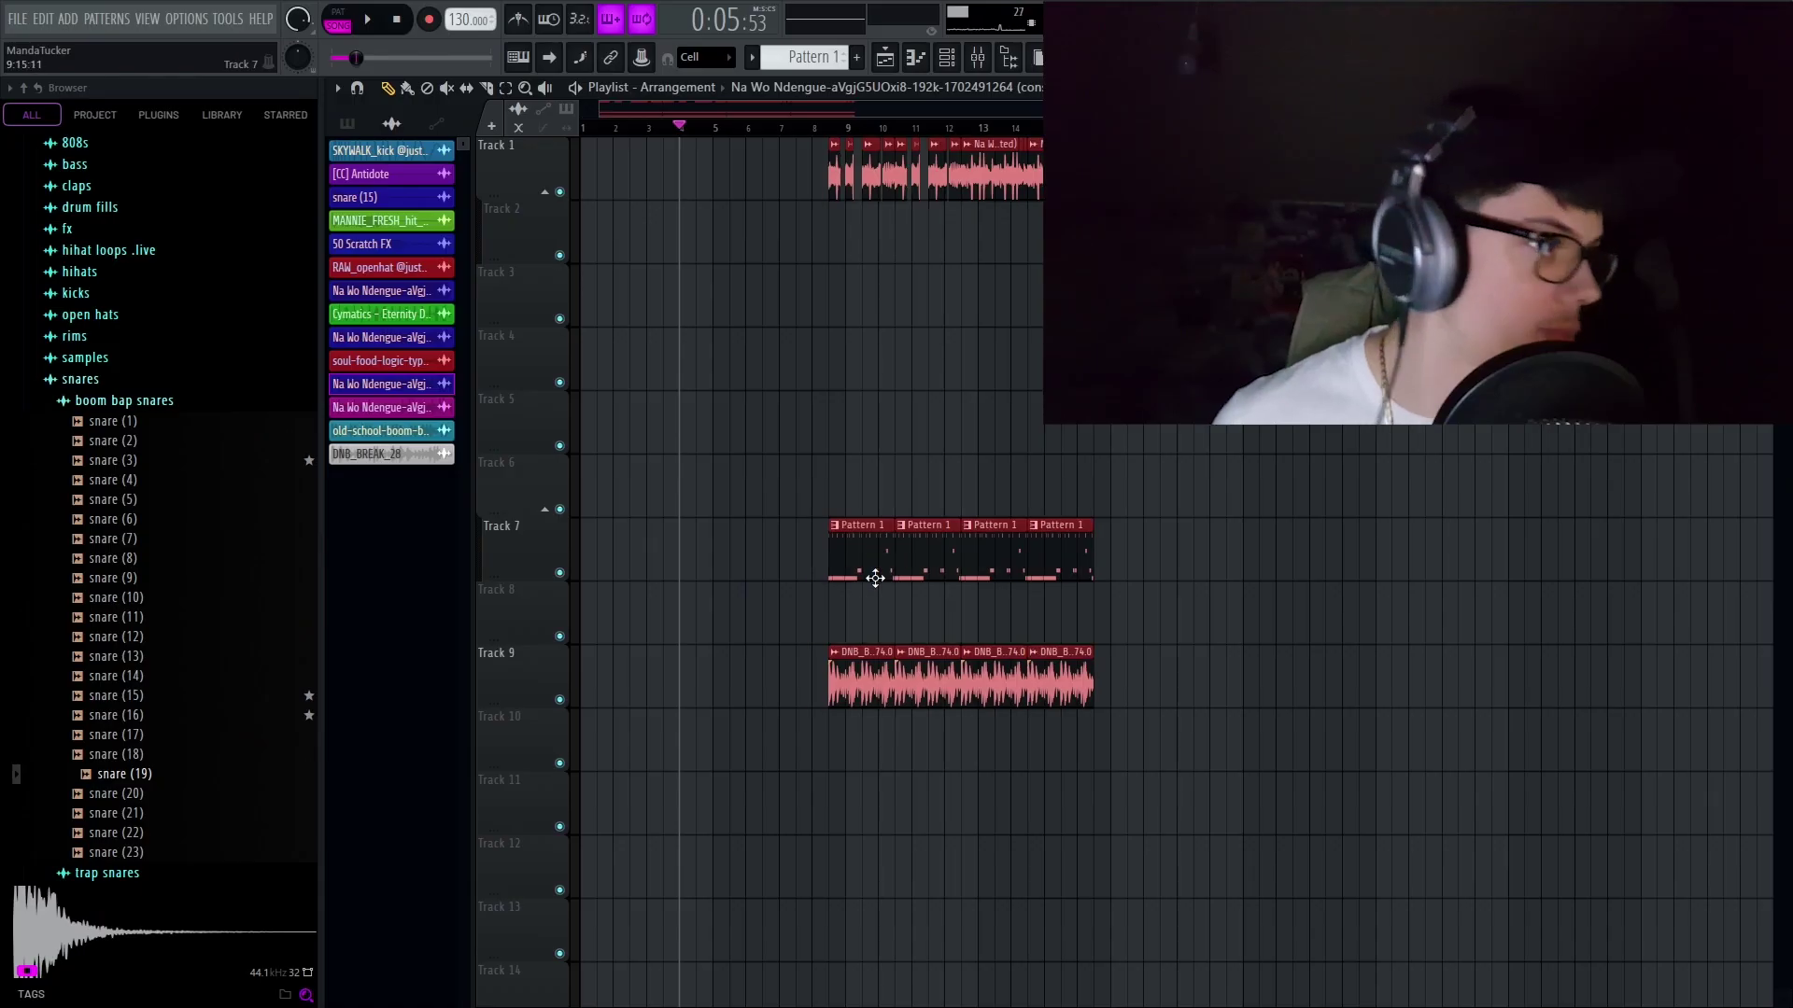
{"action": "left_click_drag", "start_coordinate": [875, 578], "coordinate": [891, 578]}
{"action": "key", "text": "ctrl+d"}
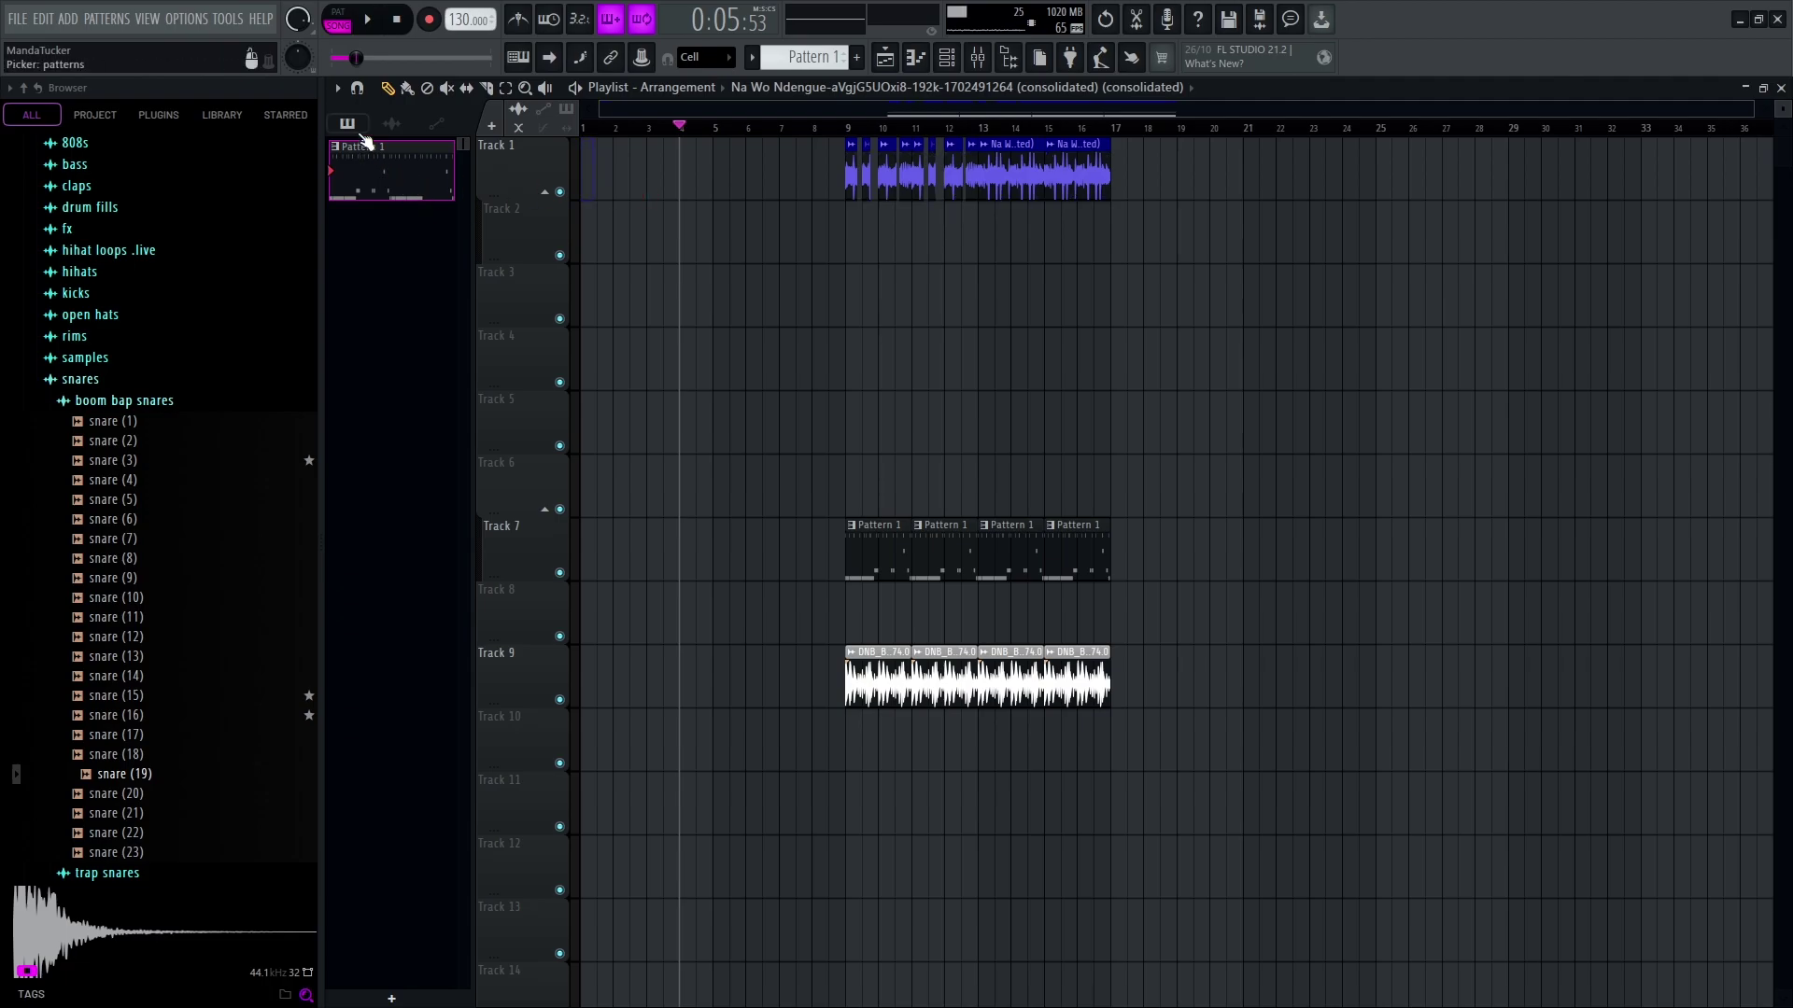
Try the consolidated Na Wo Ndengue clip on Track 1 from bar 1 as an intro and play it
{"action": "left_click", "coordinate": [388, 125]}
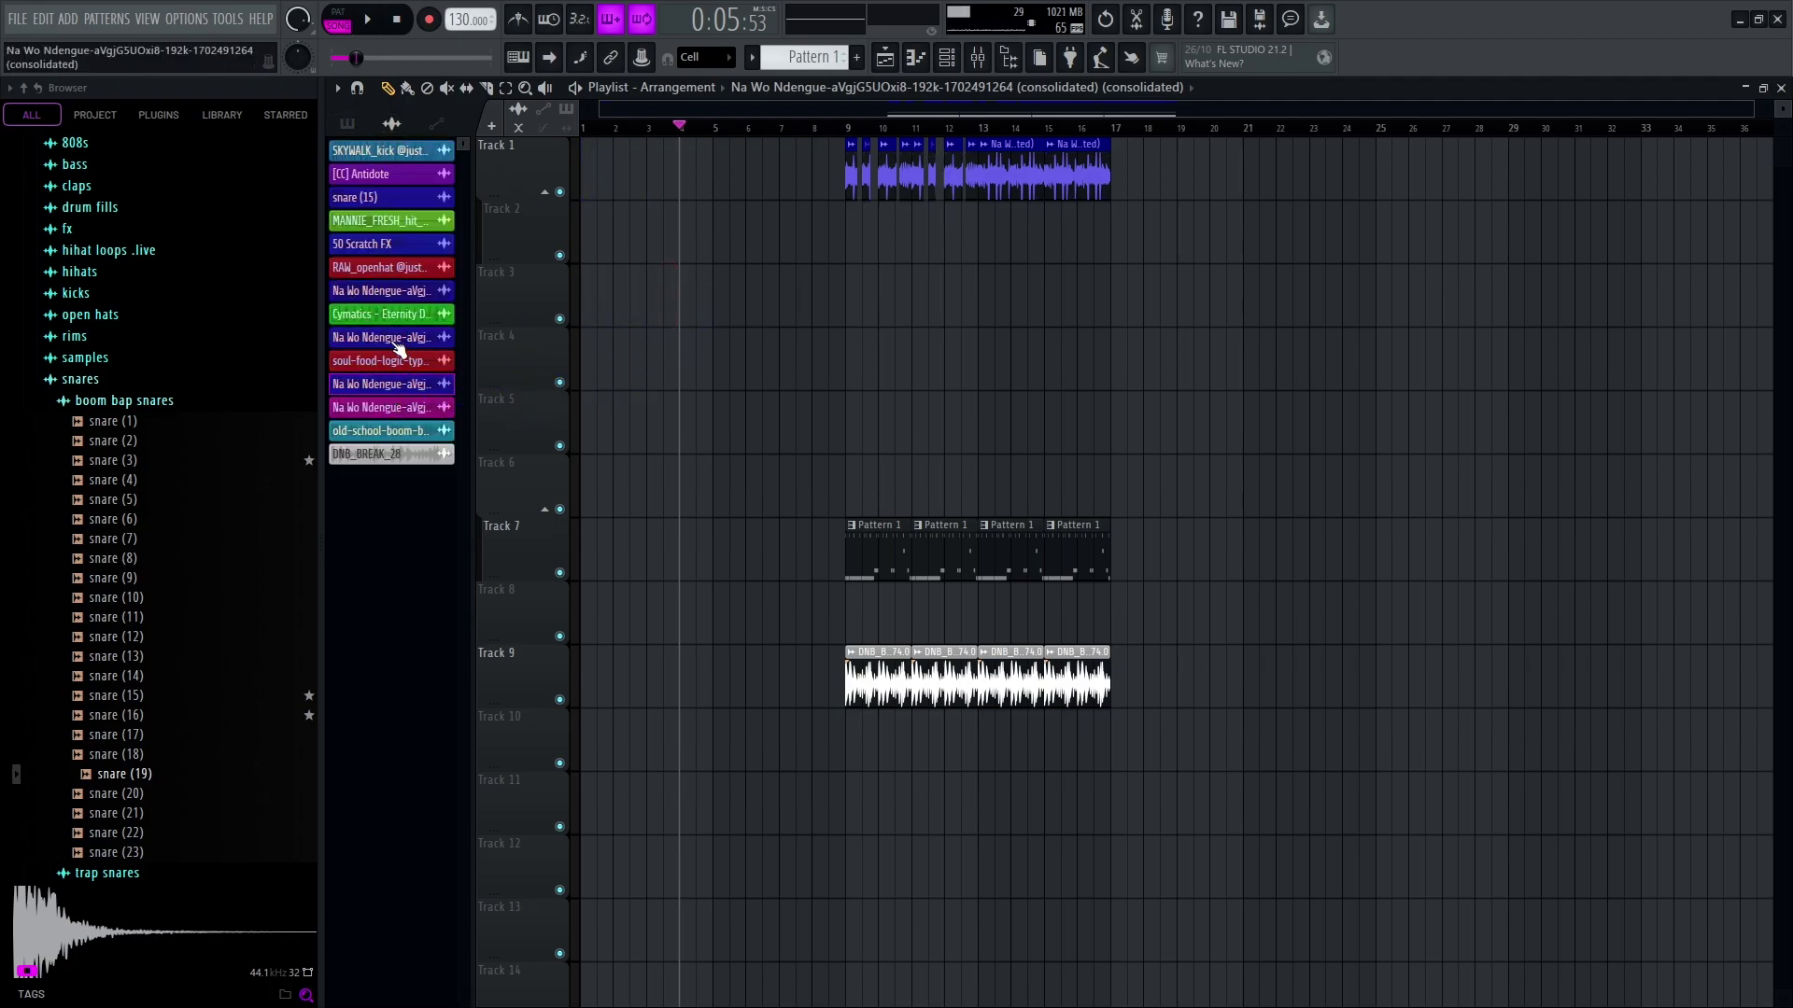
{"action": "left_click_drag", "start_coordinate": [668, 308], "coordinate": [593, 168]}
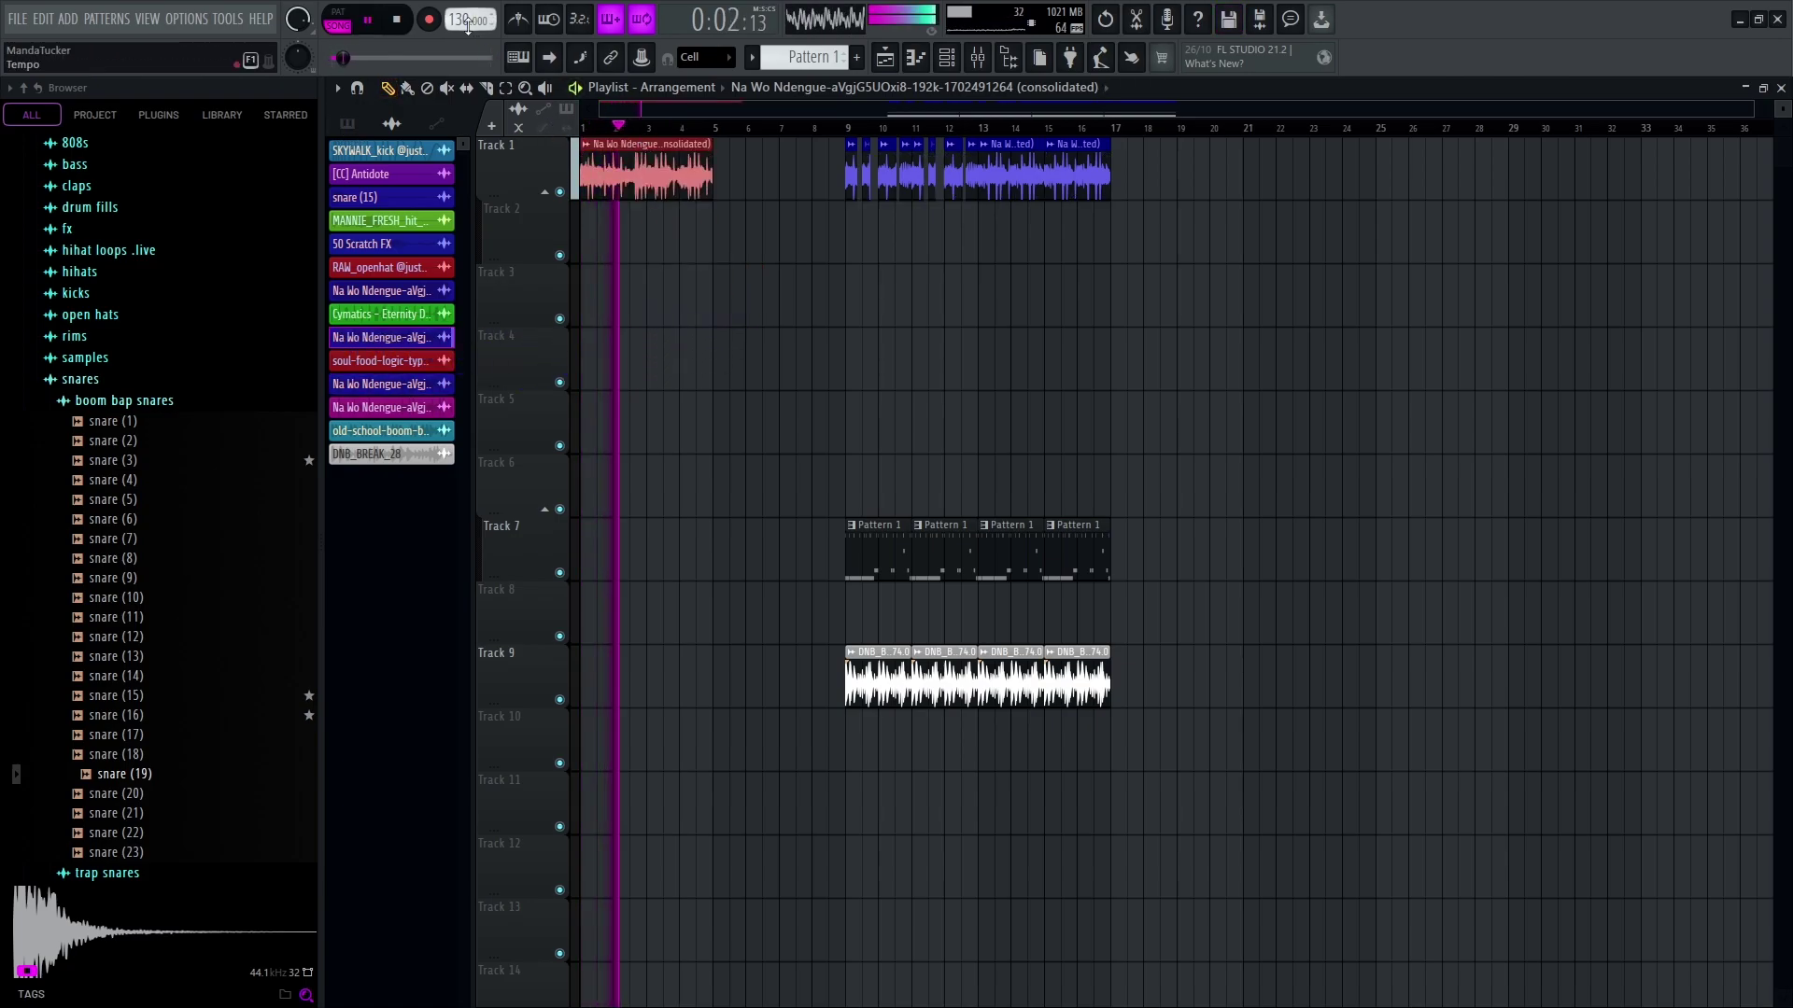
{"action": "key", "text": "space"}
{"action": "scroll", "coordinate": [598, 220], "scroll_direction": "up", "scroll_amount": 3}
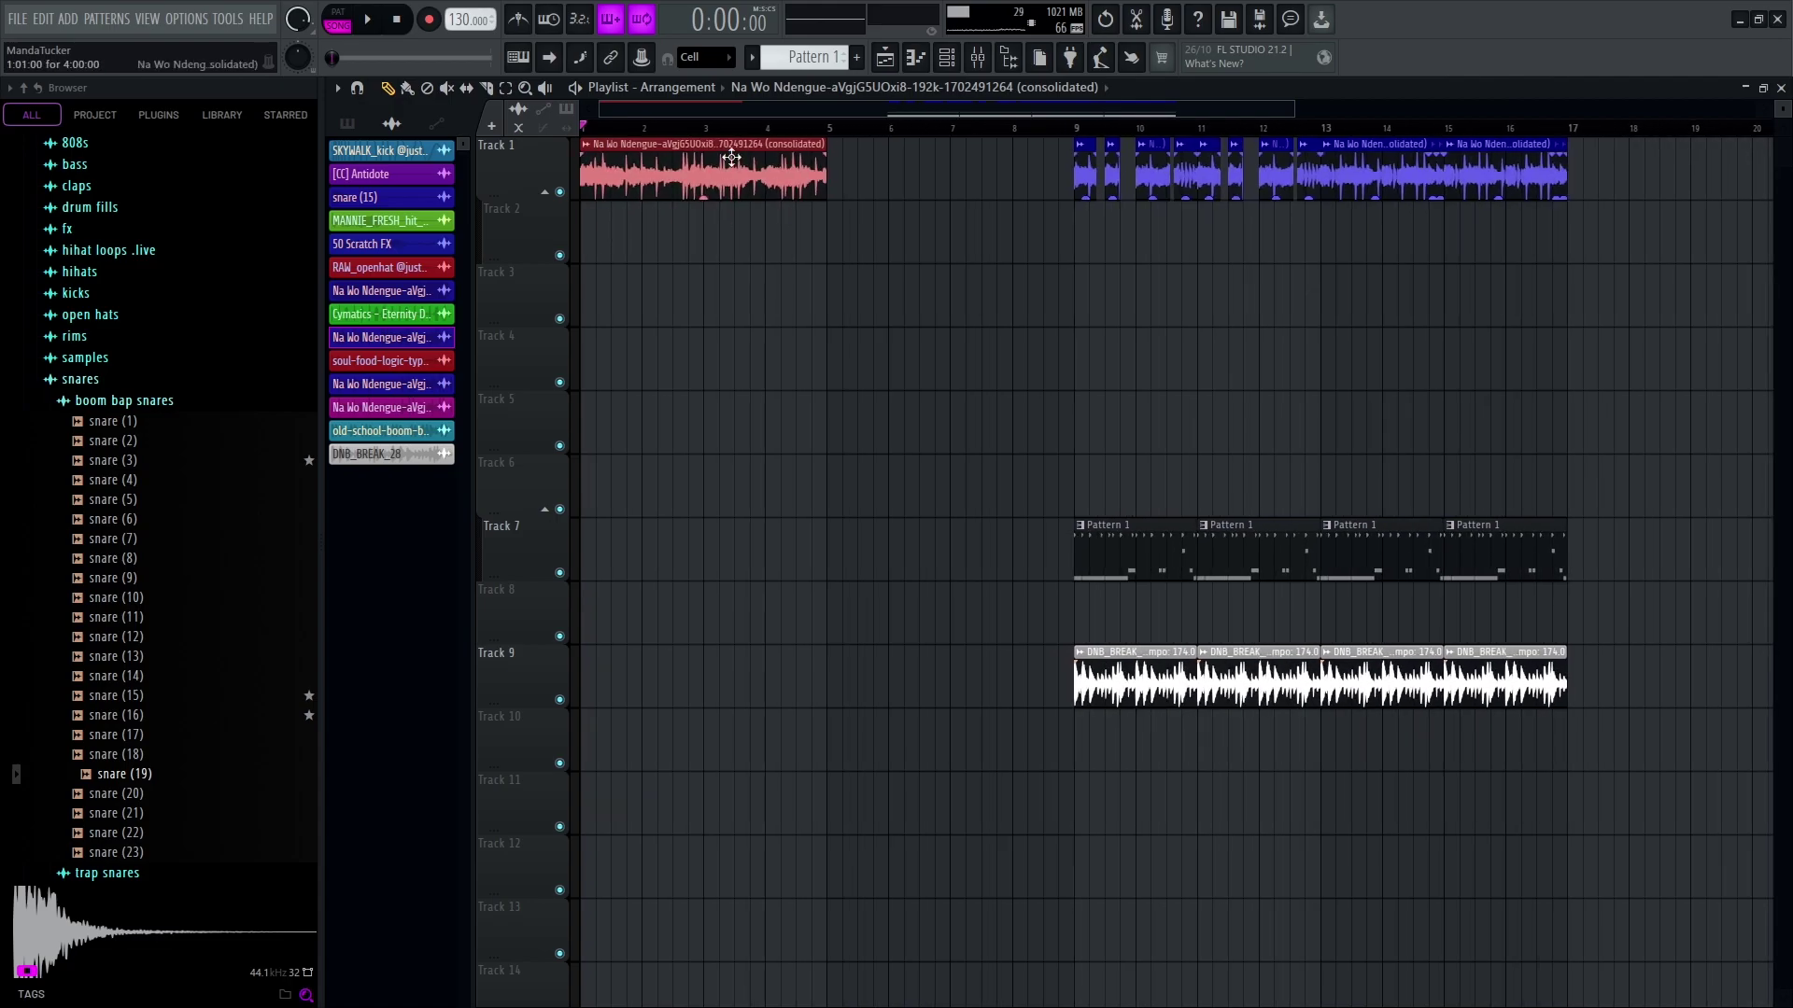
{"action": "left_click", "coordinate": [678, 178]}
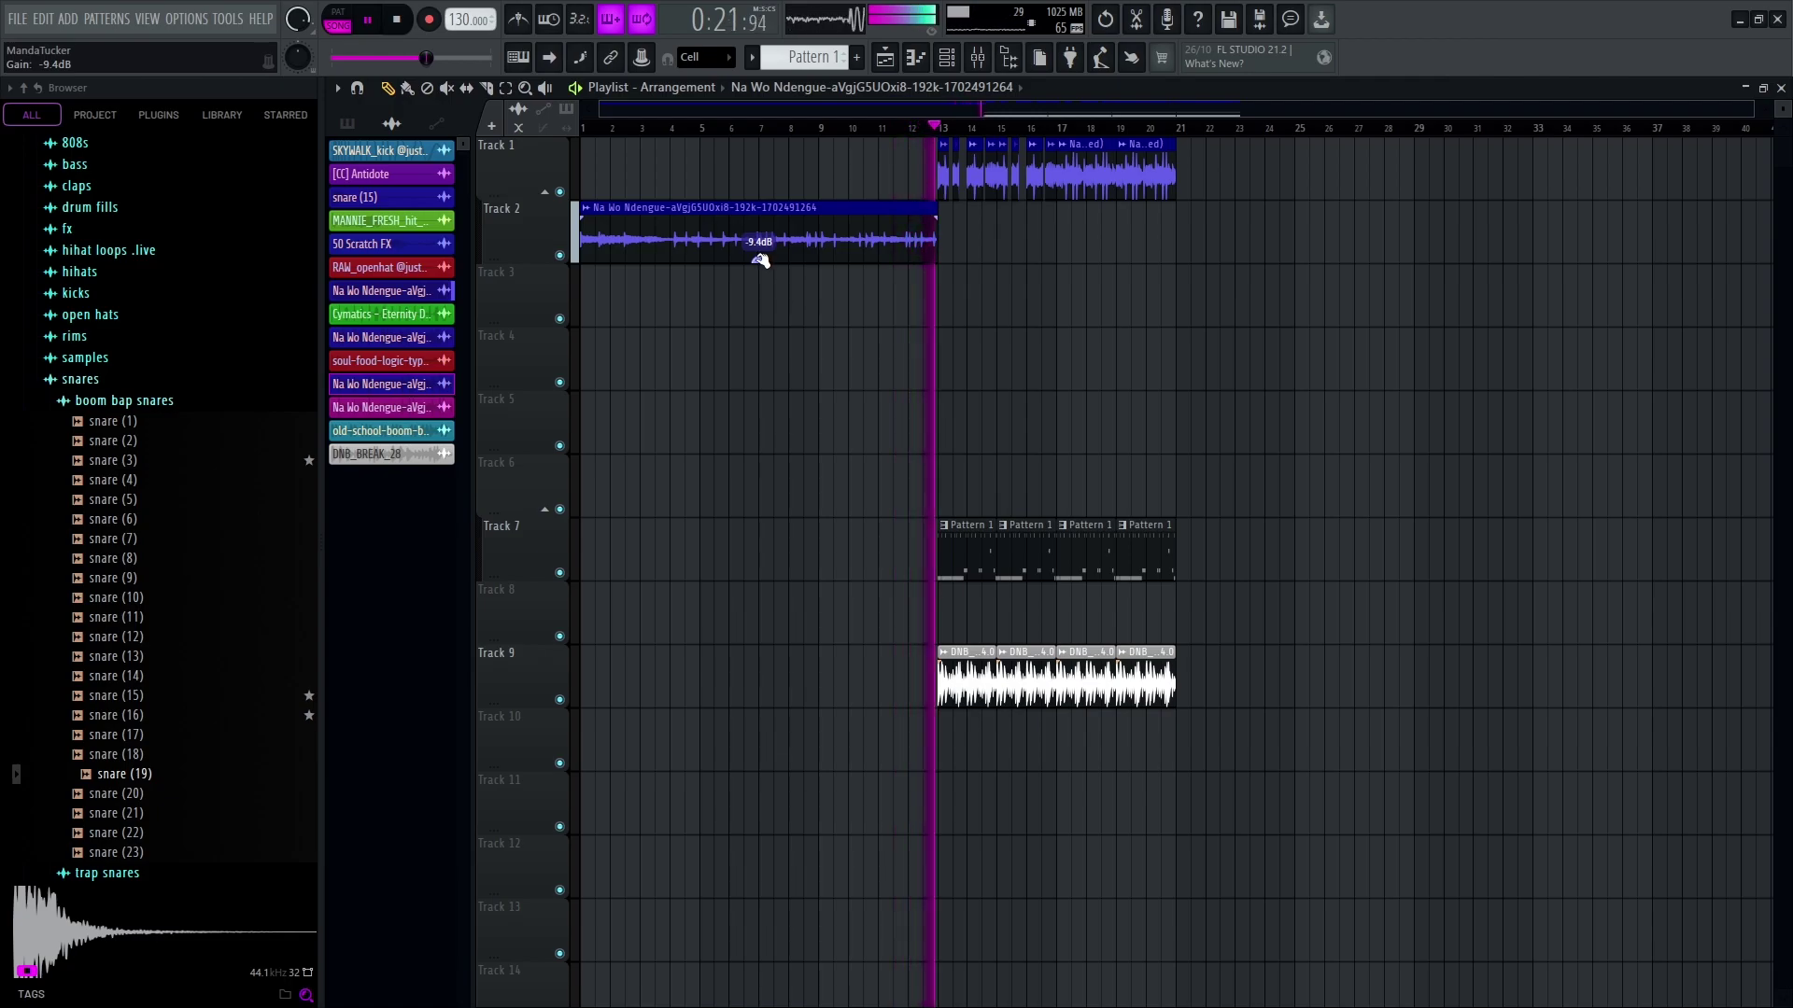
Slice the Na Wo Ndengue clip on Track 2 at bar 9, delete its first part and move the rest ahead of the drums
{"action": "left_click", "coordinate": [825, 257]}
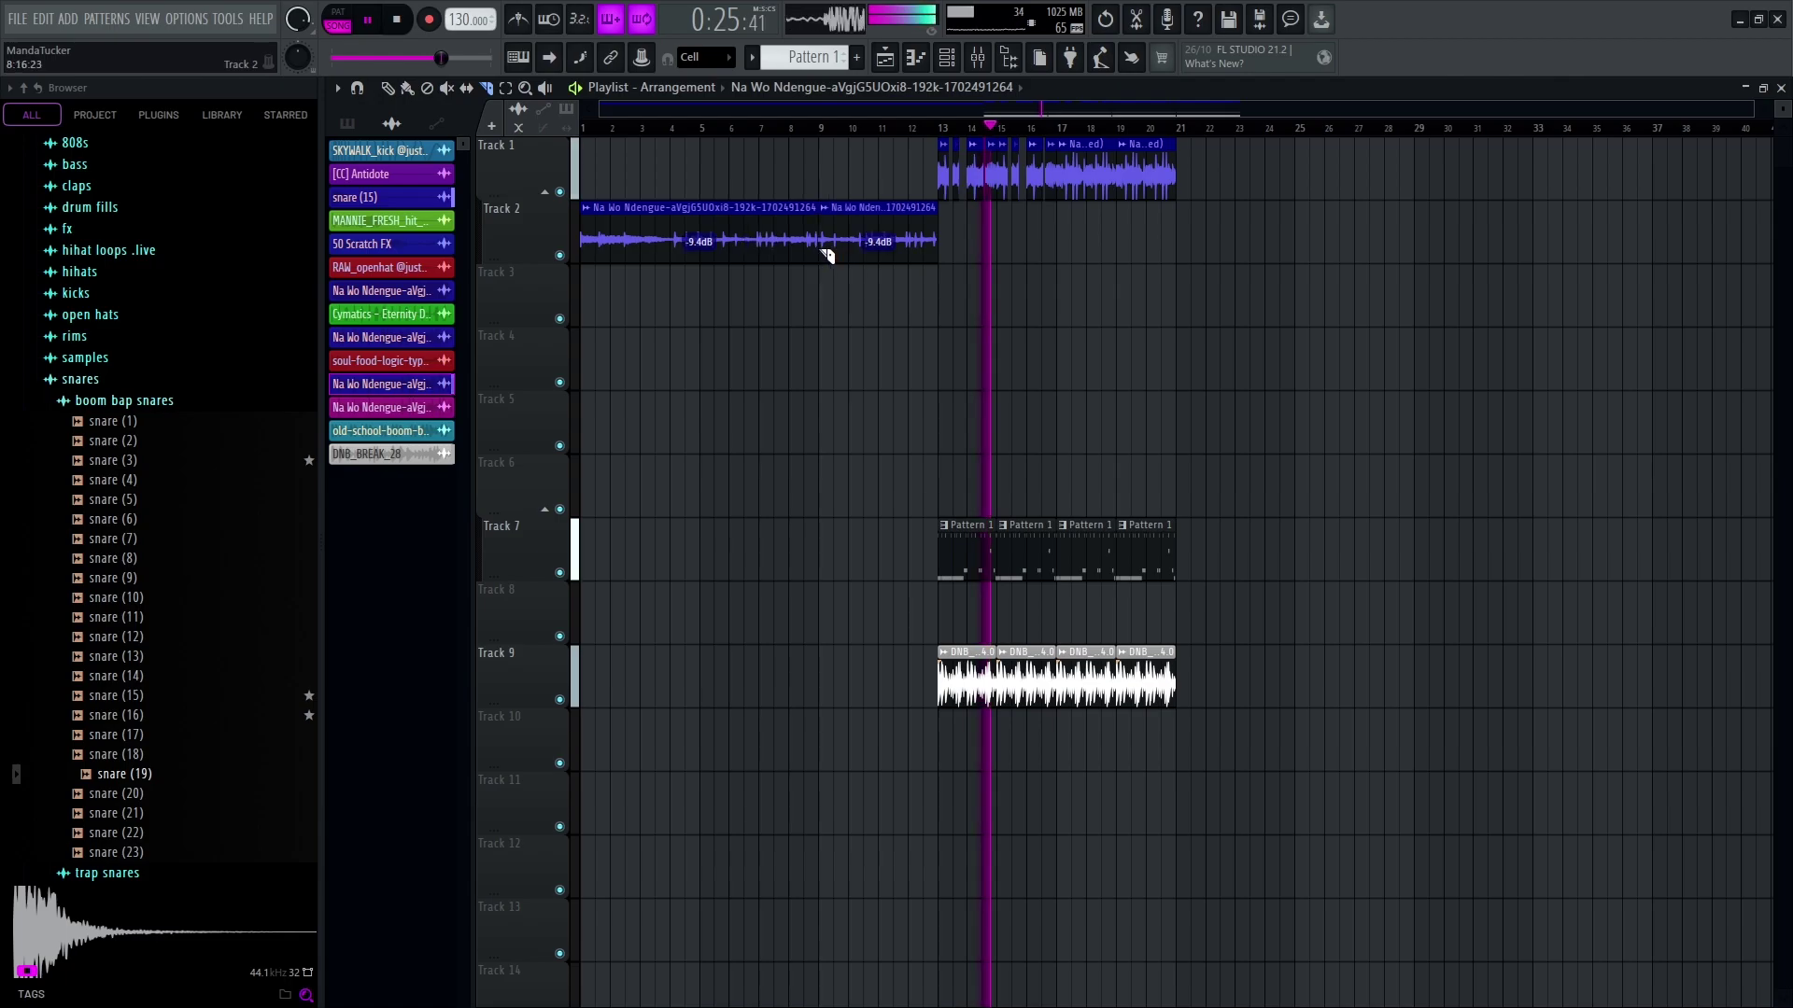
{"action": "right_click", "coordinate": [776, 240]}
{"action": "left_click_drag", "start_coordinate": [897, 238], "coordinate": [721, 228]}
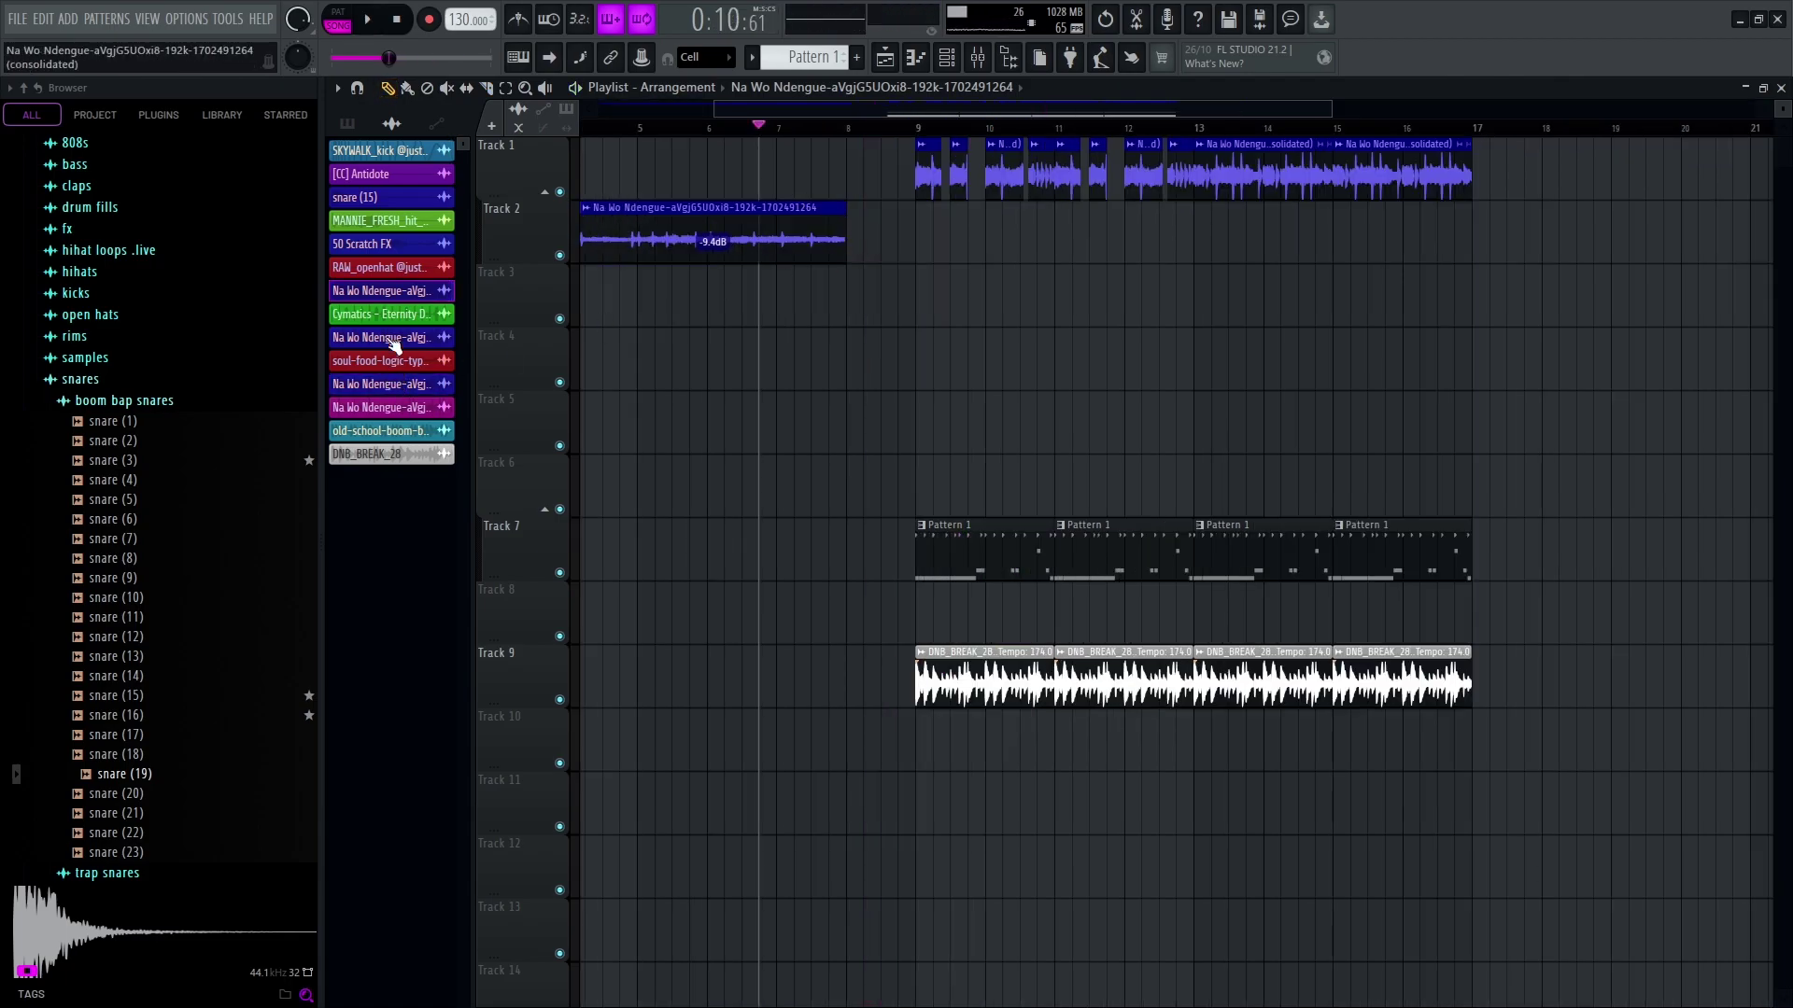
{"action": "scroll", "coordinate": [859, 340], "scroll_direction": "up", "scroll_amount": 4}
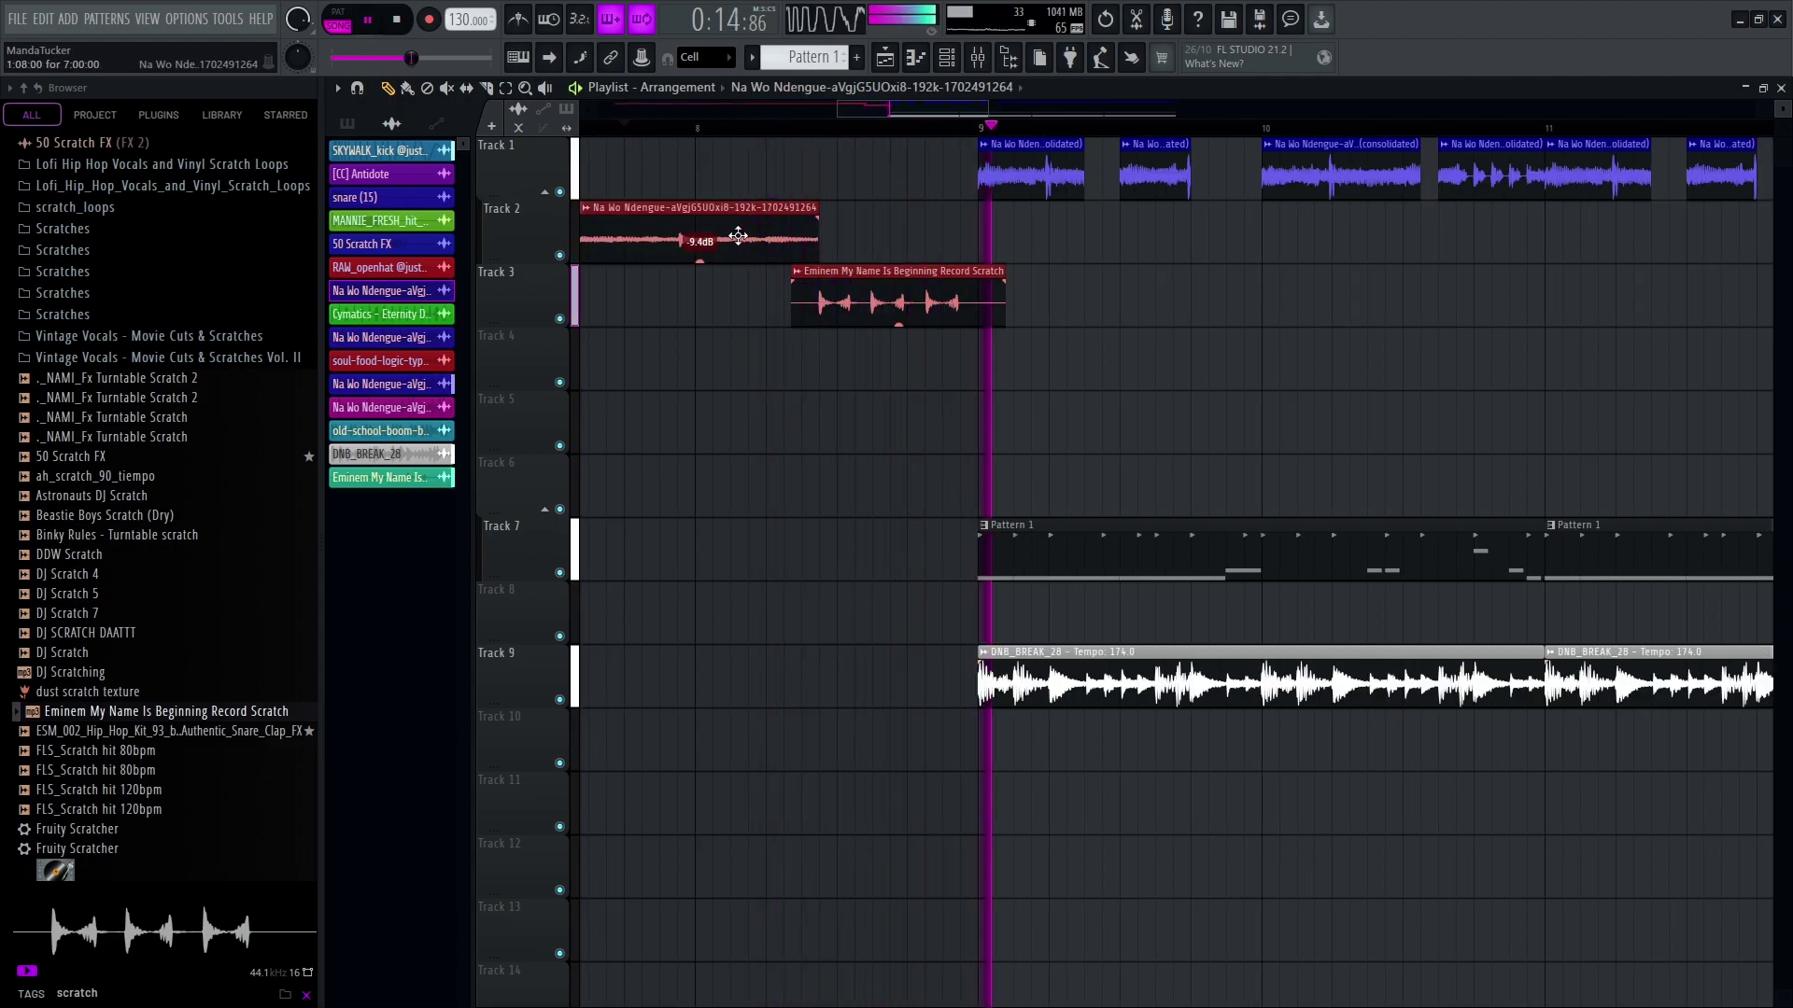
Check the record scratch transition into bar 9 and look through the remaining scratch samples
{"action": "scroll", "coordinate": [700, 280], "scroll_direction": "down", "scroll_amount": 3}
{"action": "scroll", "coordinate": [654, 317], "scroll_direction": "up", "scroll_amount": 2}
{"action": "key", "text": "space"}
{"action": "scroll", "coordinate": [207, 692], "scroll_direction": "down", "scroll_amount": 9}
{"action": "scroll", "coordinate": [207, 692], "scroll_direction": "down", "scroll_amount": 7}
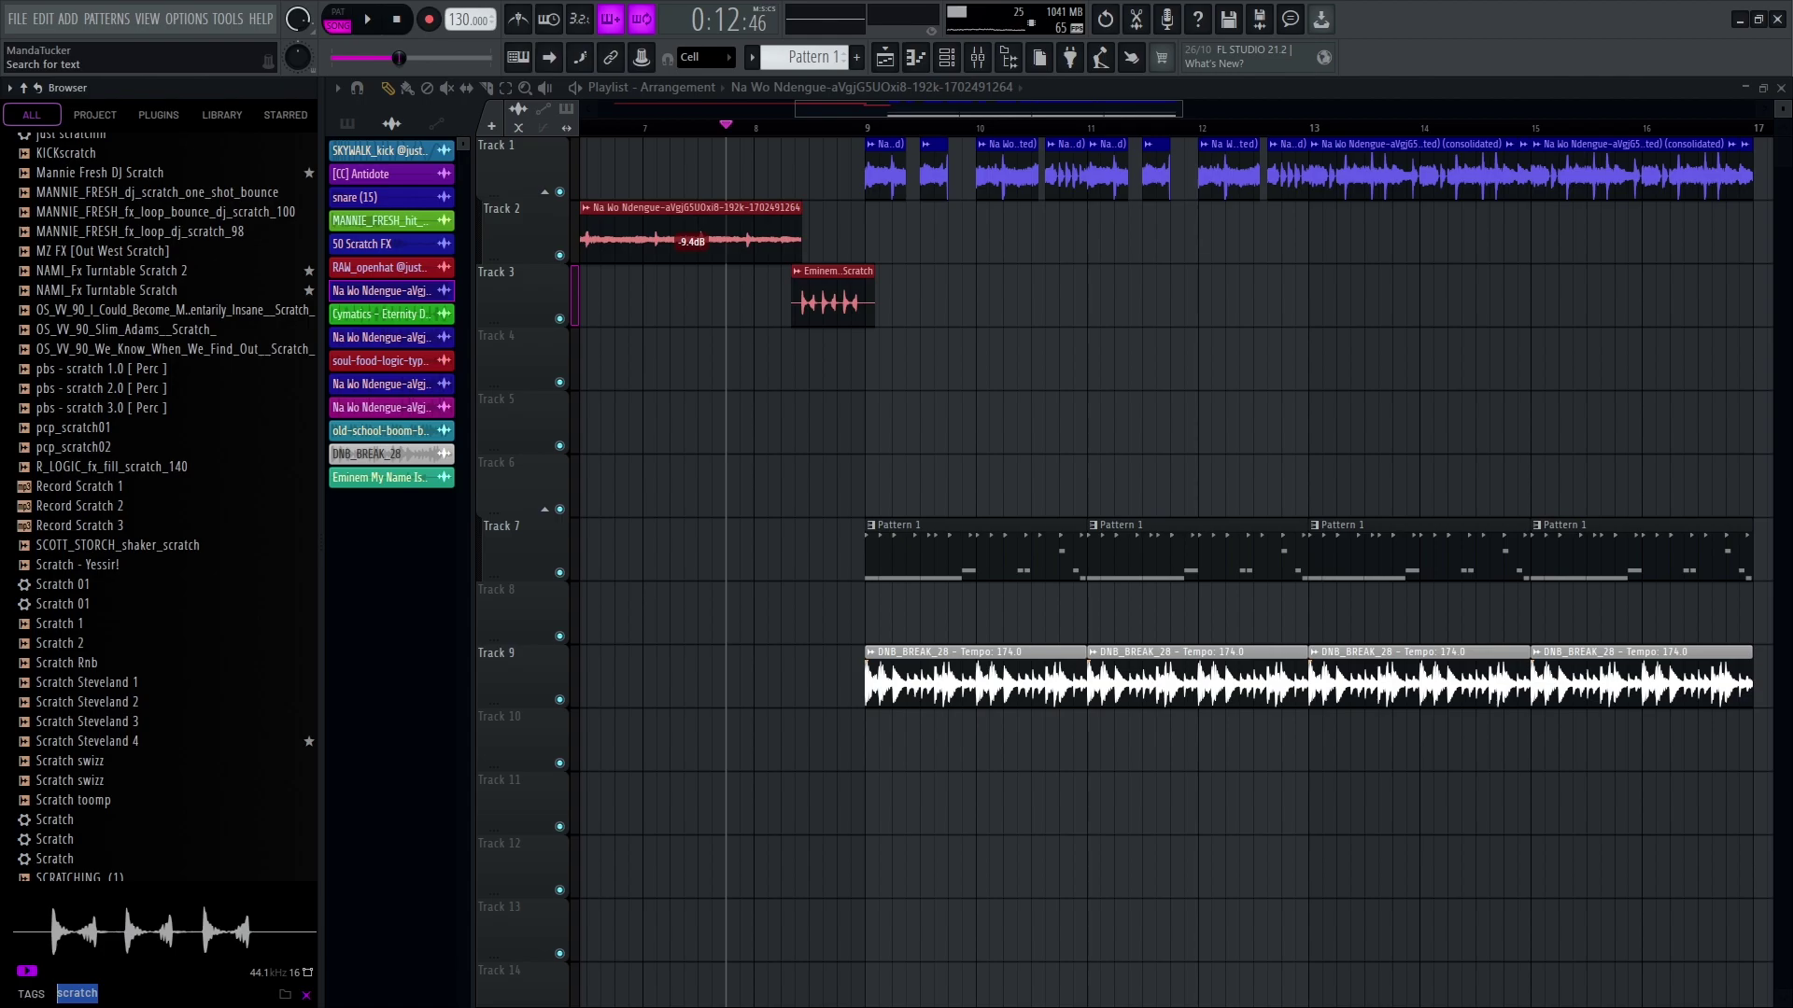
Search the browser for vox and audition several vocal samples, including [VOX] BBB4U Quickie
{"action": "key", "text": "Return"}
{"action": "scroll", "coordinate": [144, 598], "scroll_direction": "down", "scroll_amount": 5}
{"action": "left_click", "coordinate": [144, 585]}
{"action": "left_click", "coordinate": [142, 623]}
{"action": "left_click", "coordinate": [136, 740]}
{"action": "left_click", "coordinate": [224, 525]}
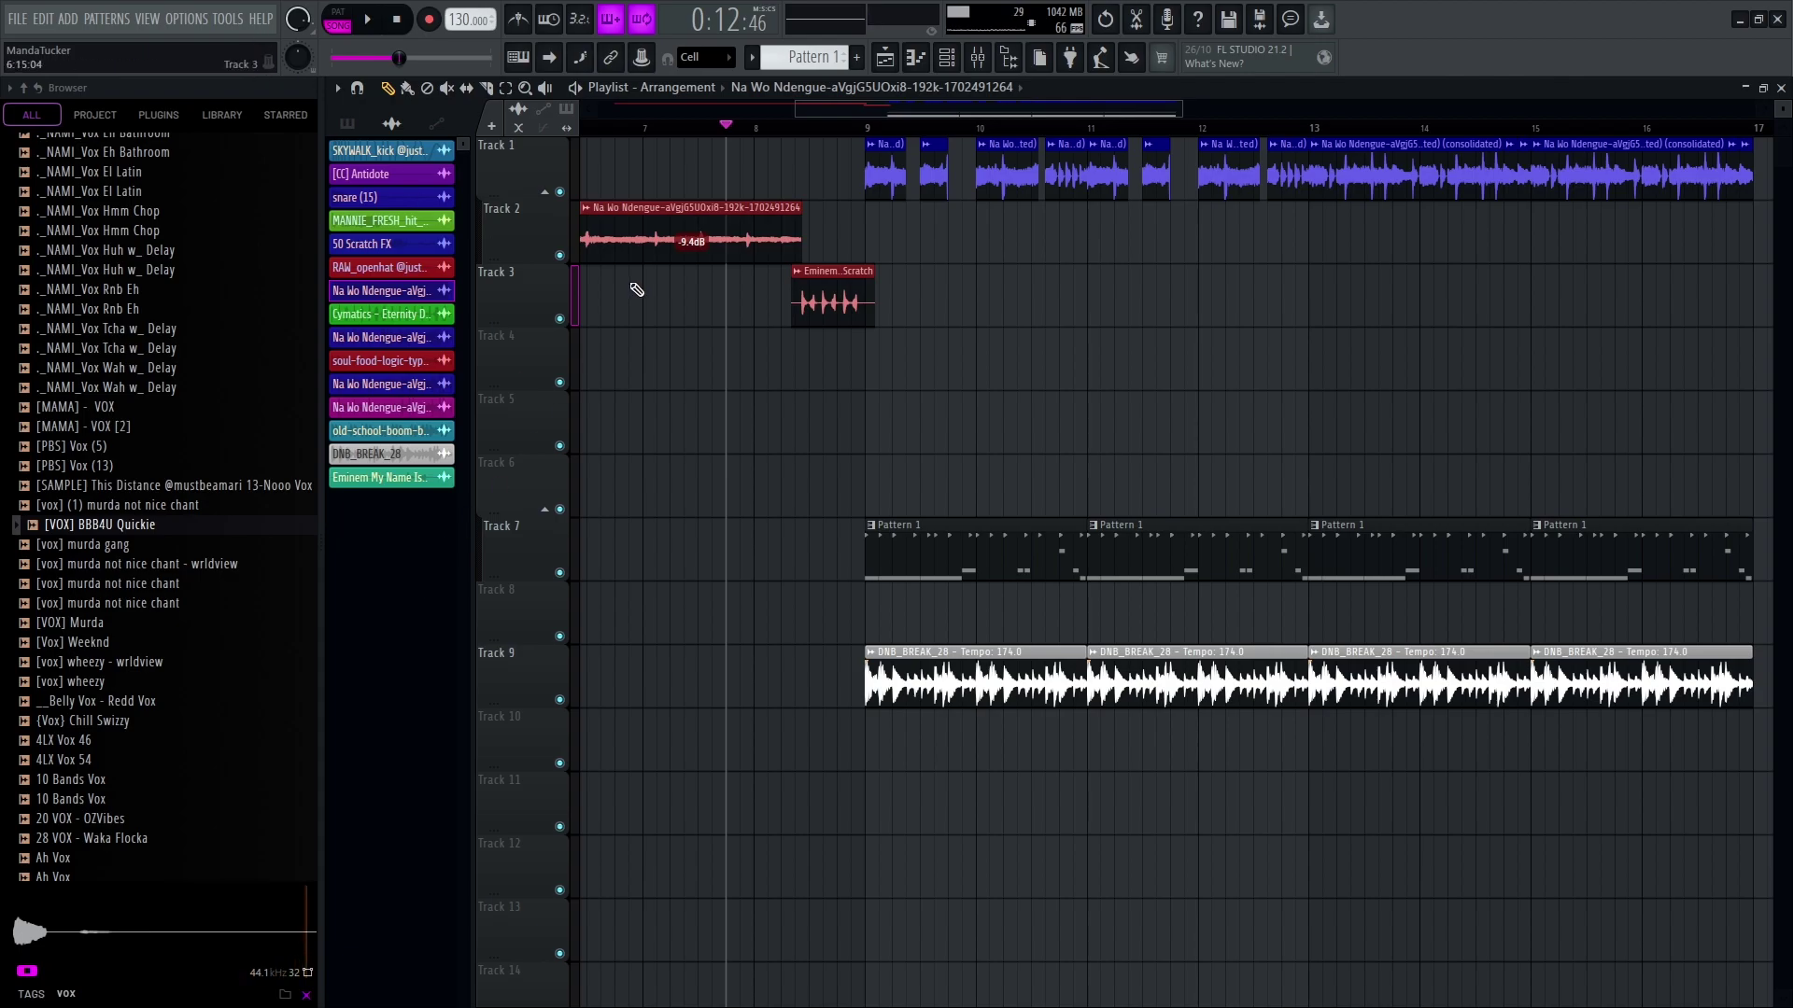
Open the audio settings and look through the available input/output devices
{"action": "left_click", "coordinate": [658, 152]}
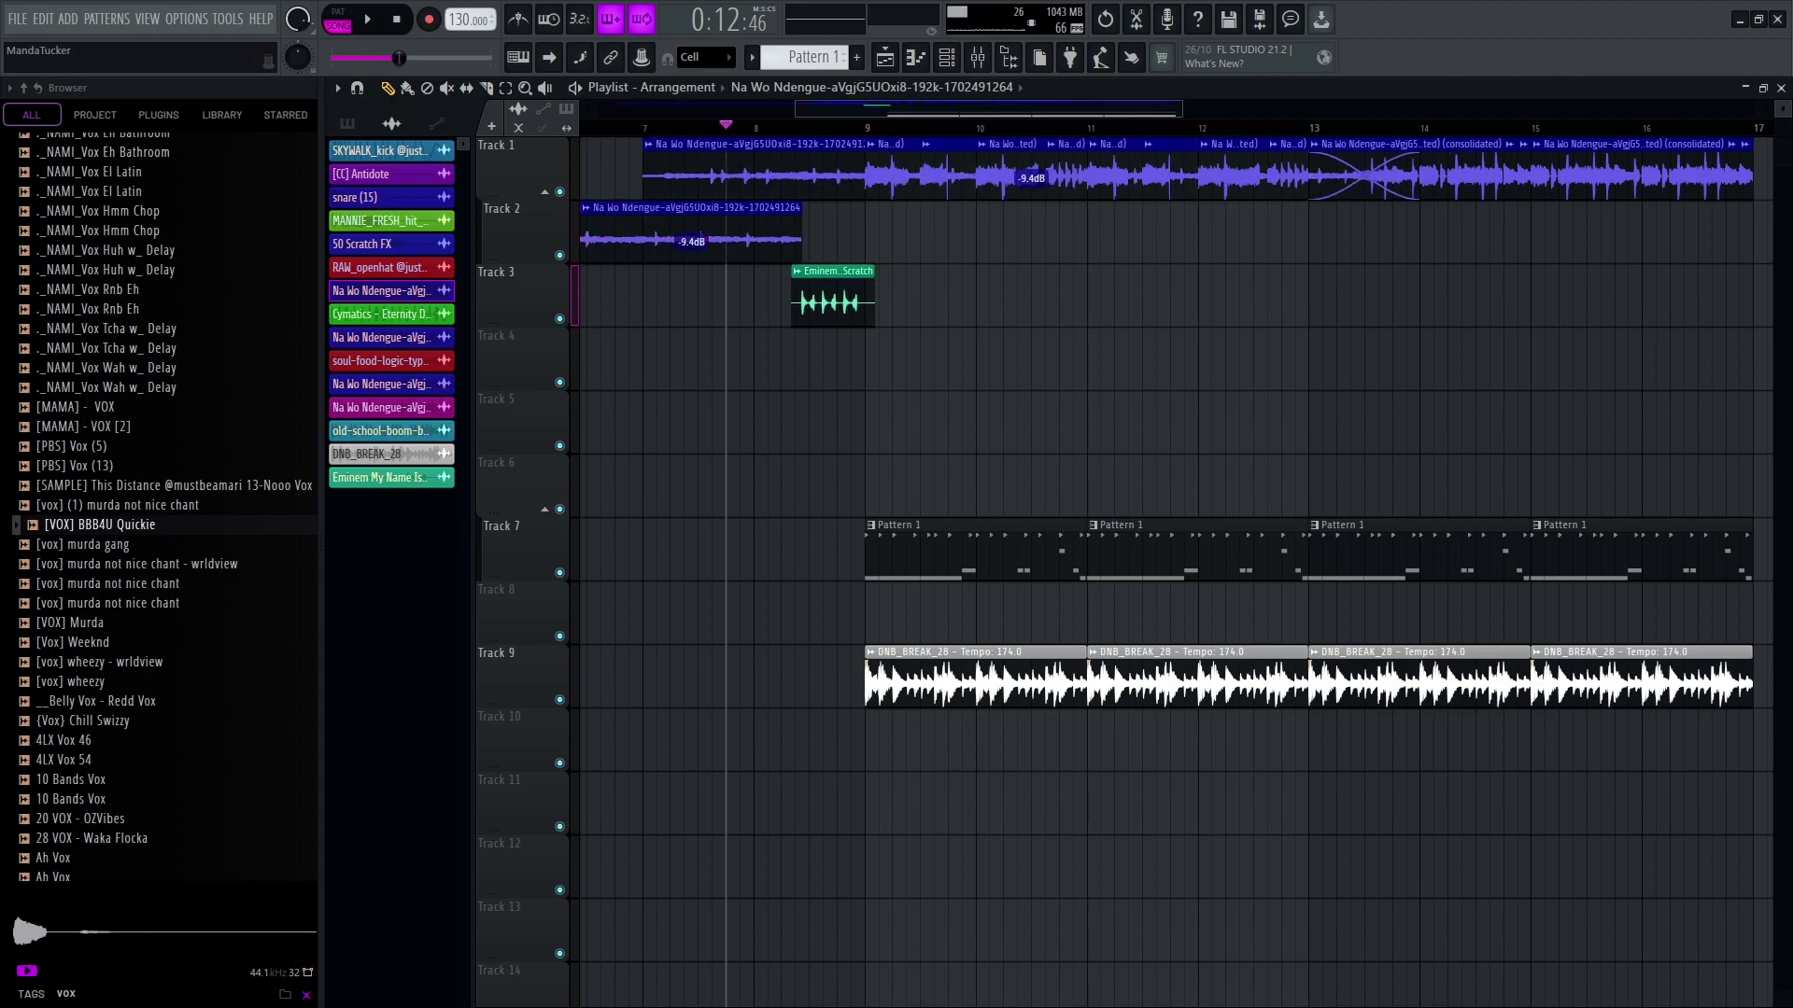
{"action": "left_click", "coordinate": [187, 18]}
{"action": "left_click", "coordinate": [215, 70]}
{"action": "left_click", "coordinate": [670, 196]}
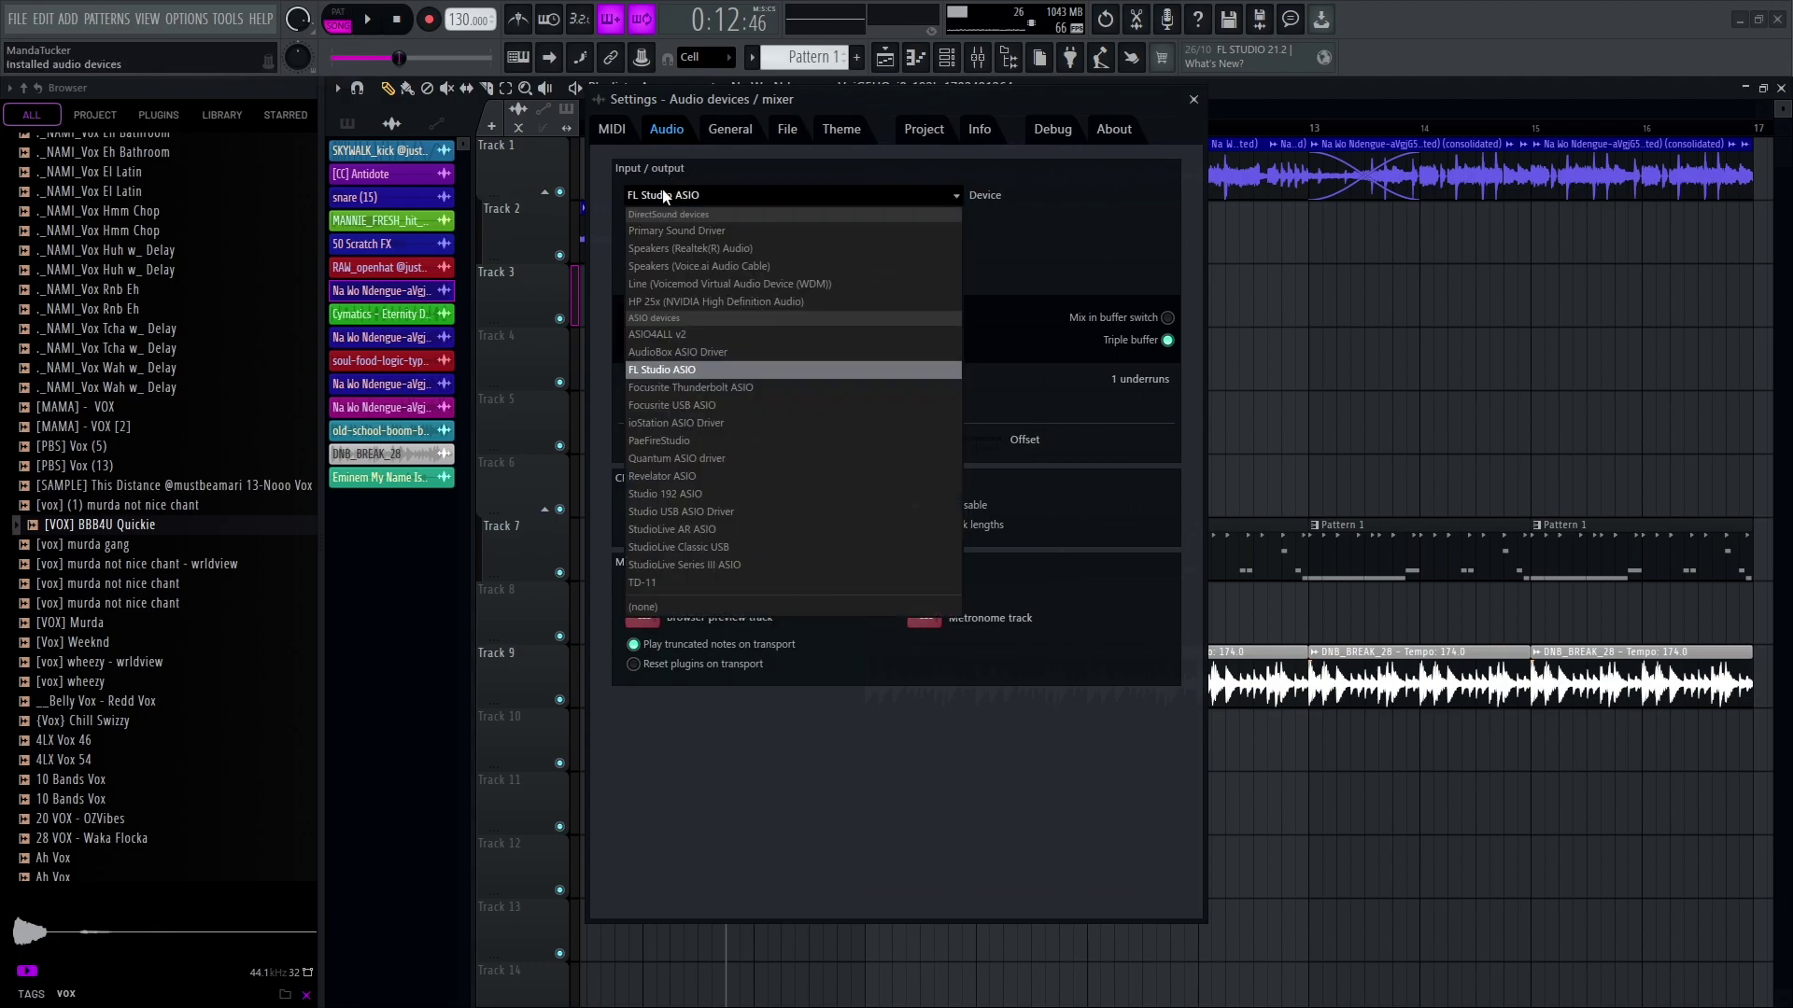
{"action": "left_click", "coordinate": [398, 635]}
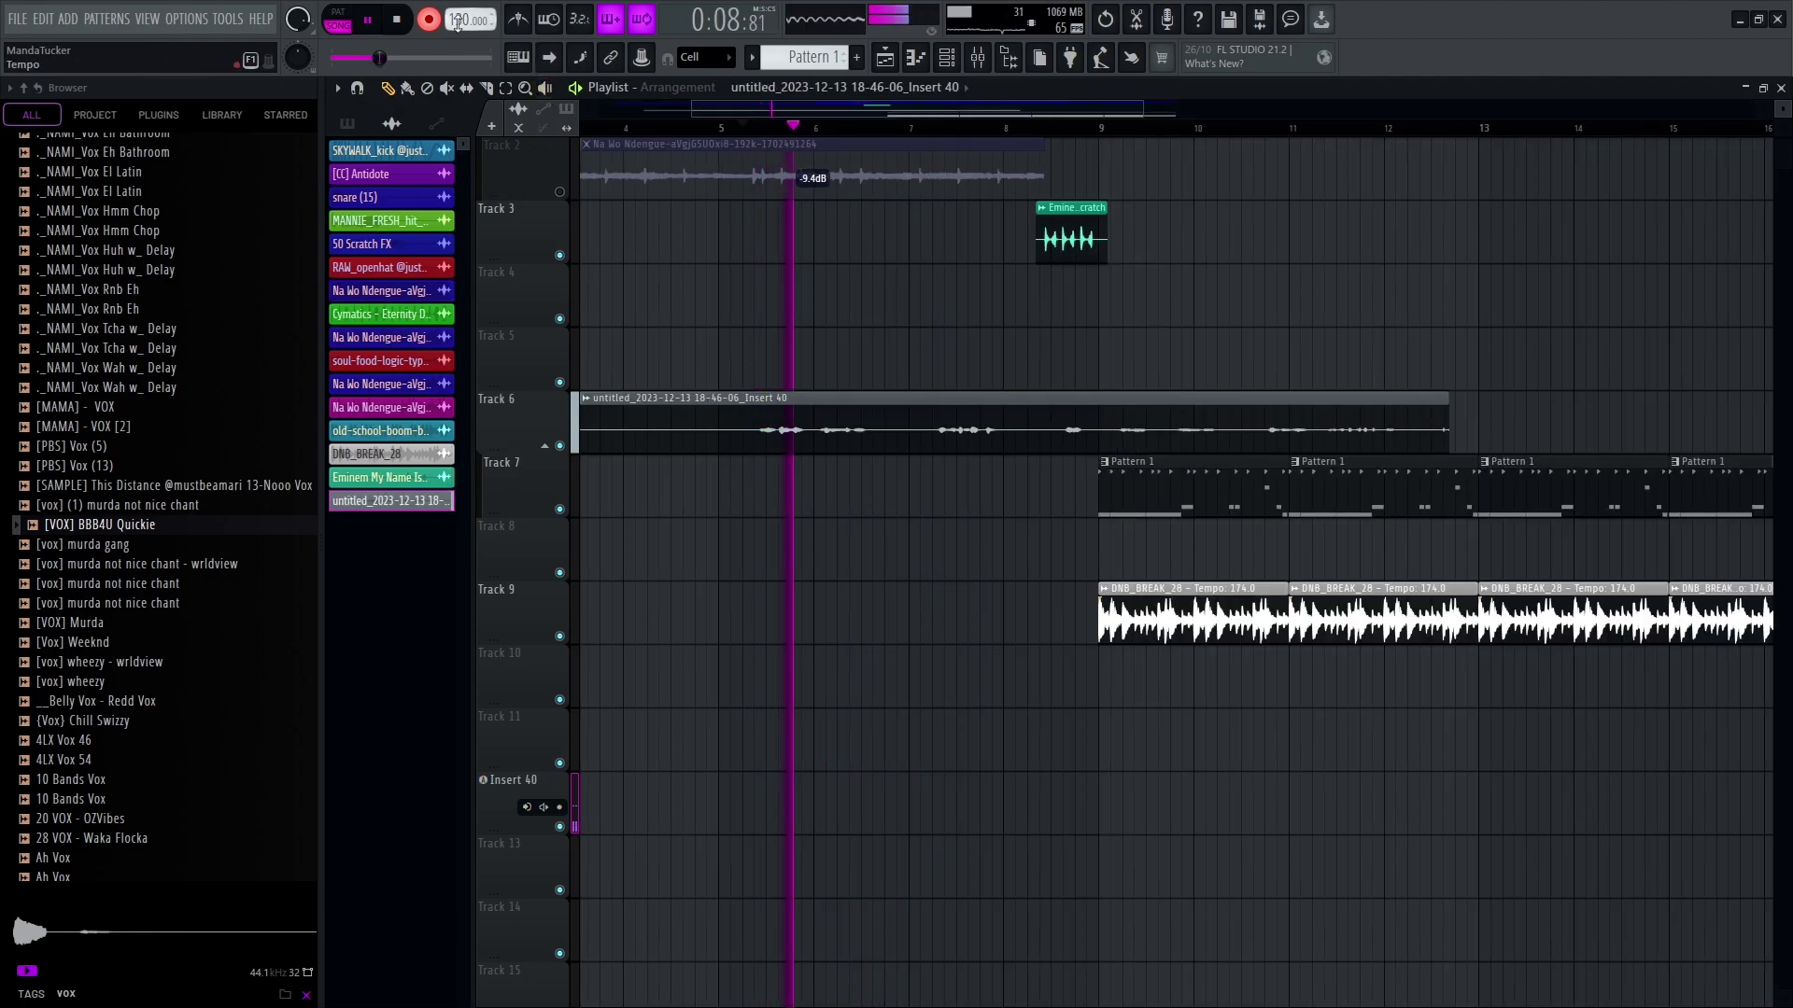
Build the vocal's effect chain on Insert 40 with two Fruity parametric EQ 2 instances, Silk Vocal Stereo and Fruity Reeverb 2
{"action": "scroll", "coordinate": [852, 463], "scroll_direction": "up", "scroll_amount": 5}
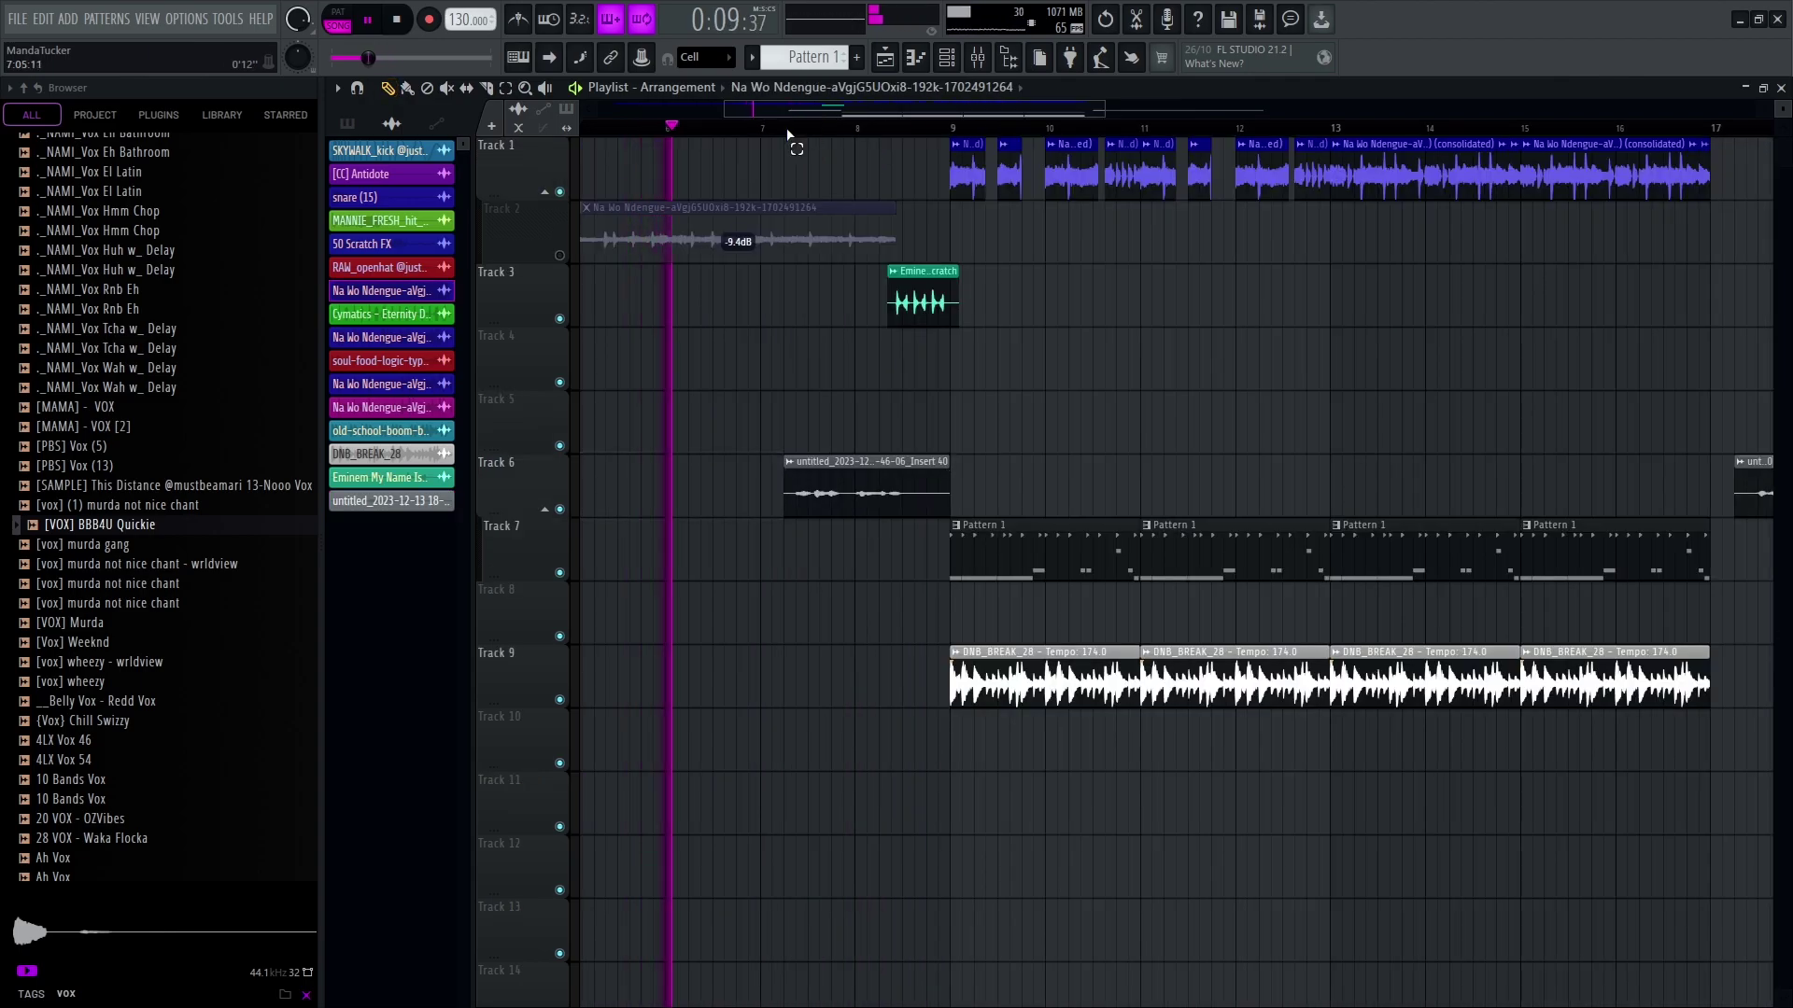
{"action": "left_click_drag", "start_coordinate": [785, 129], "coordinate": [925, 169]}
{"action": "key", "text": "F9"}
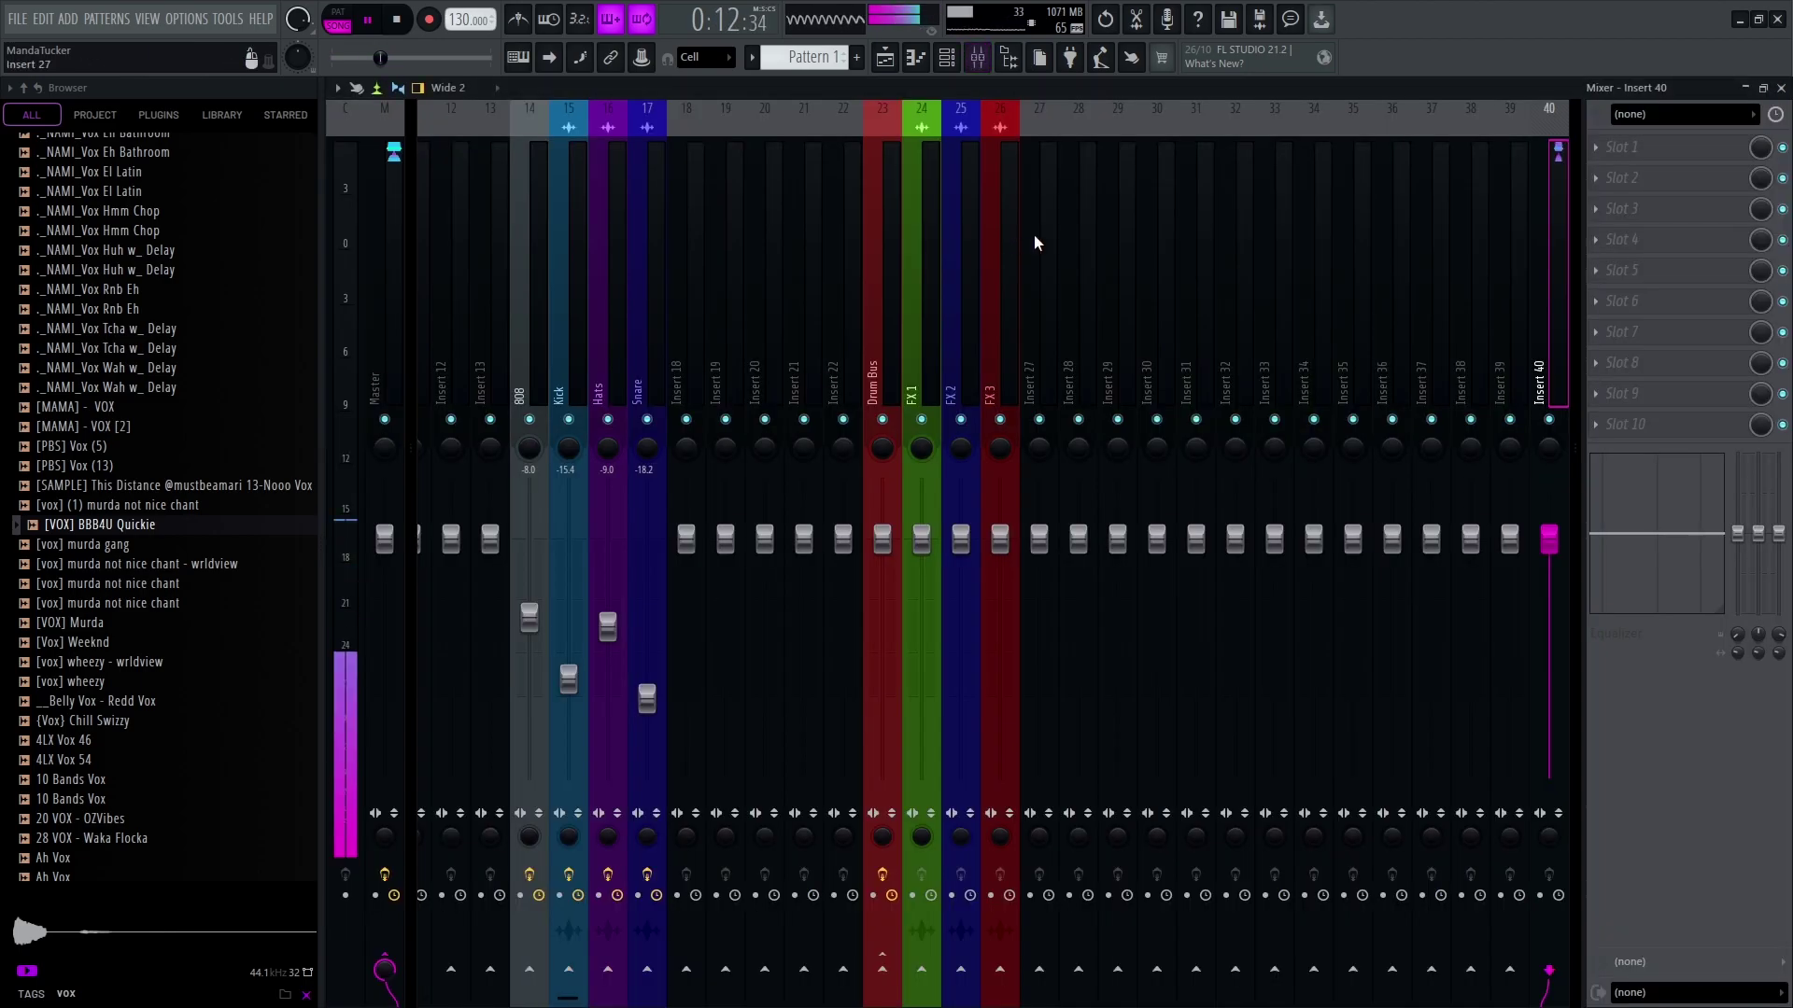
{"action": "left_click", "coordinate": [1620, 146]}
{"action": "left_click", "coordinate": [1353, 77]}
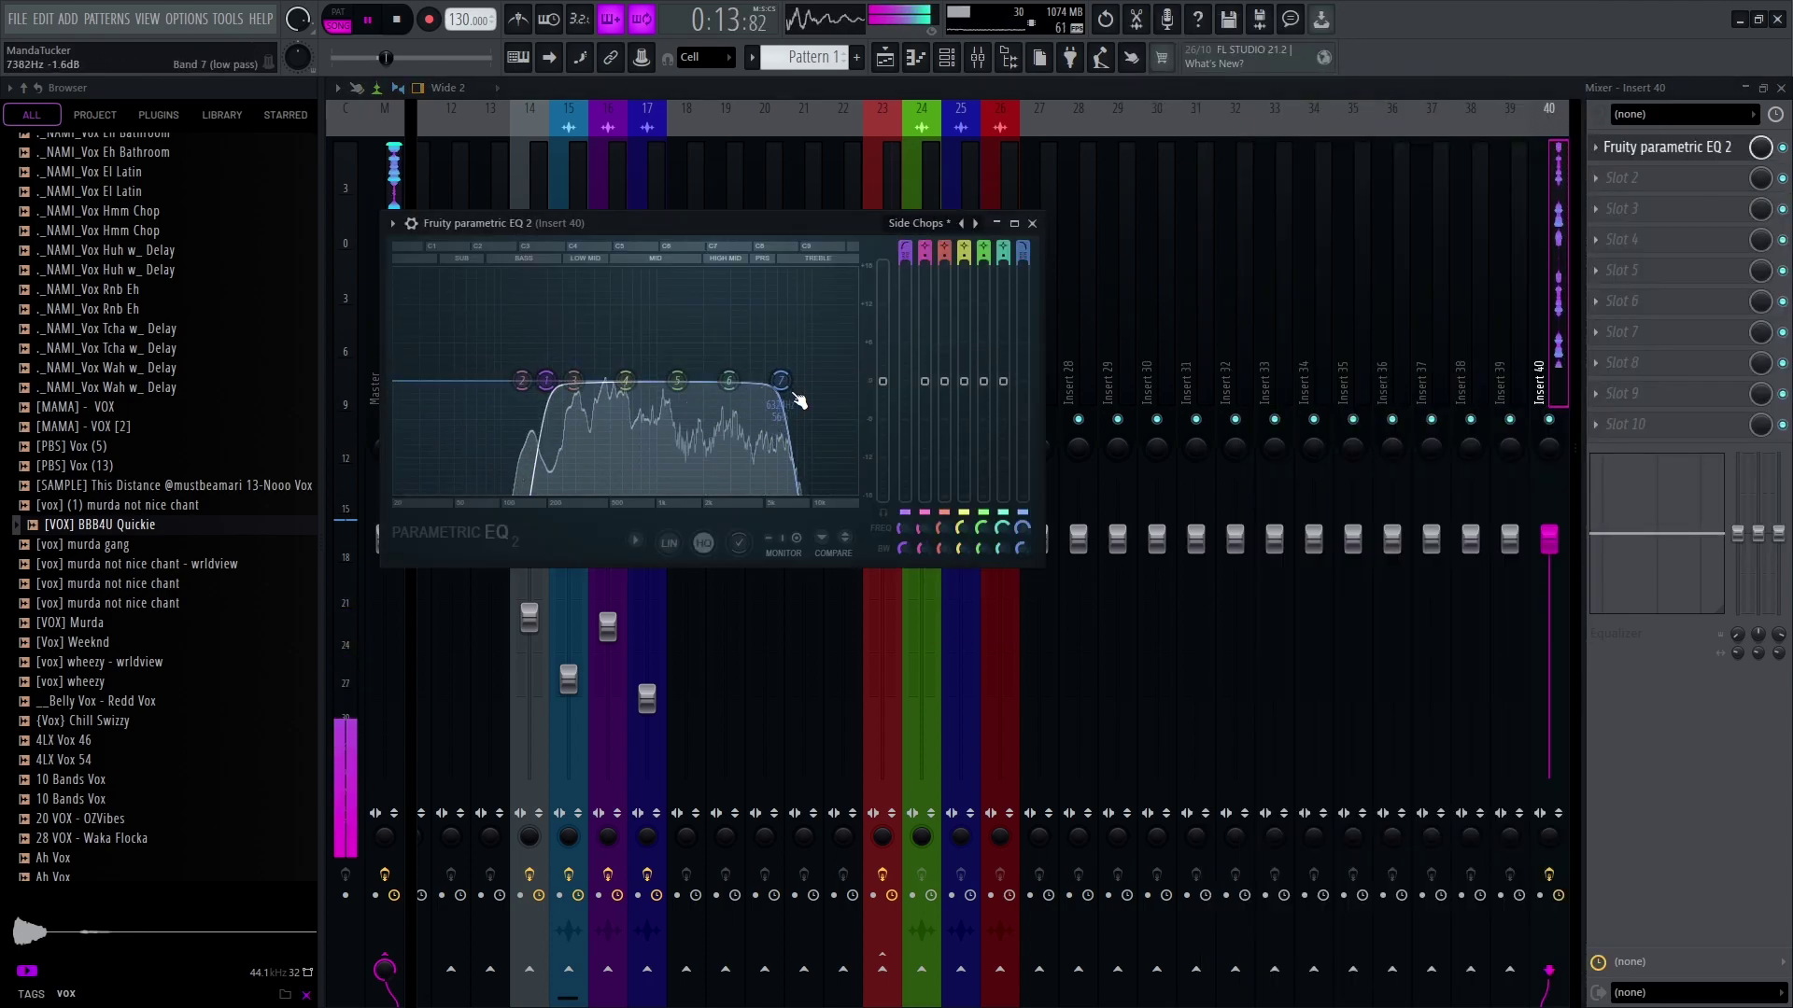
{"action": "left_click", "coordinate": [1620, 177]}
{"action": "left_click", "coordinate": [1175, 137]}
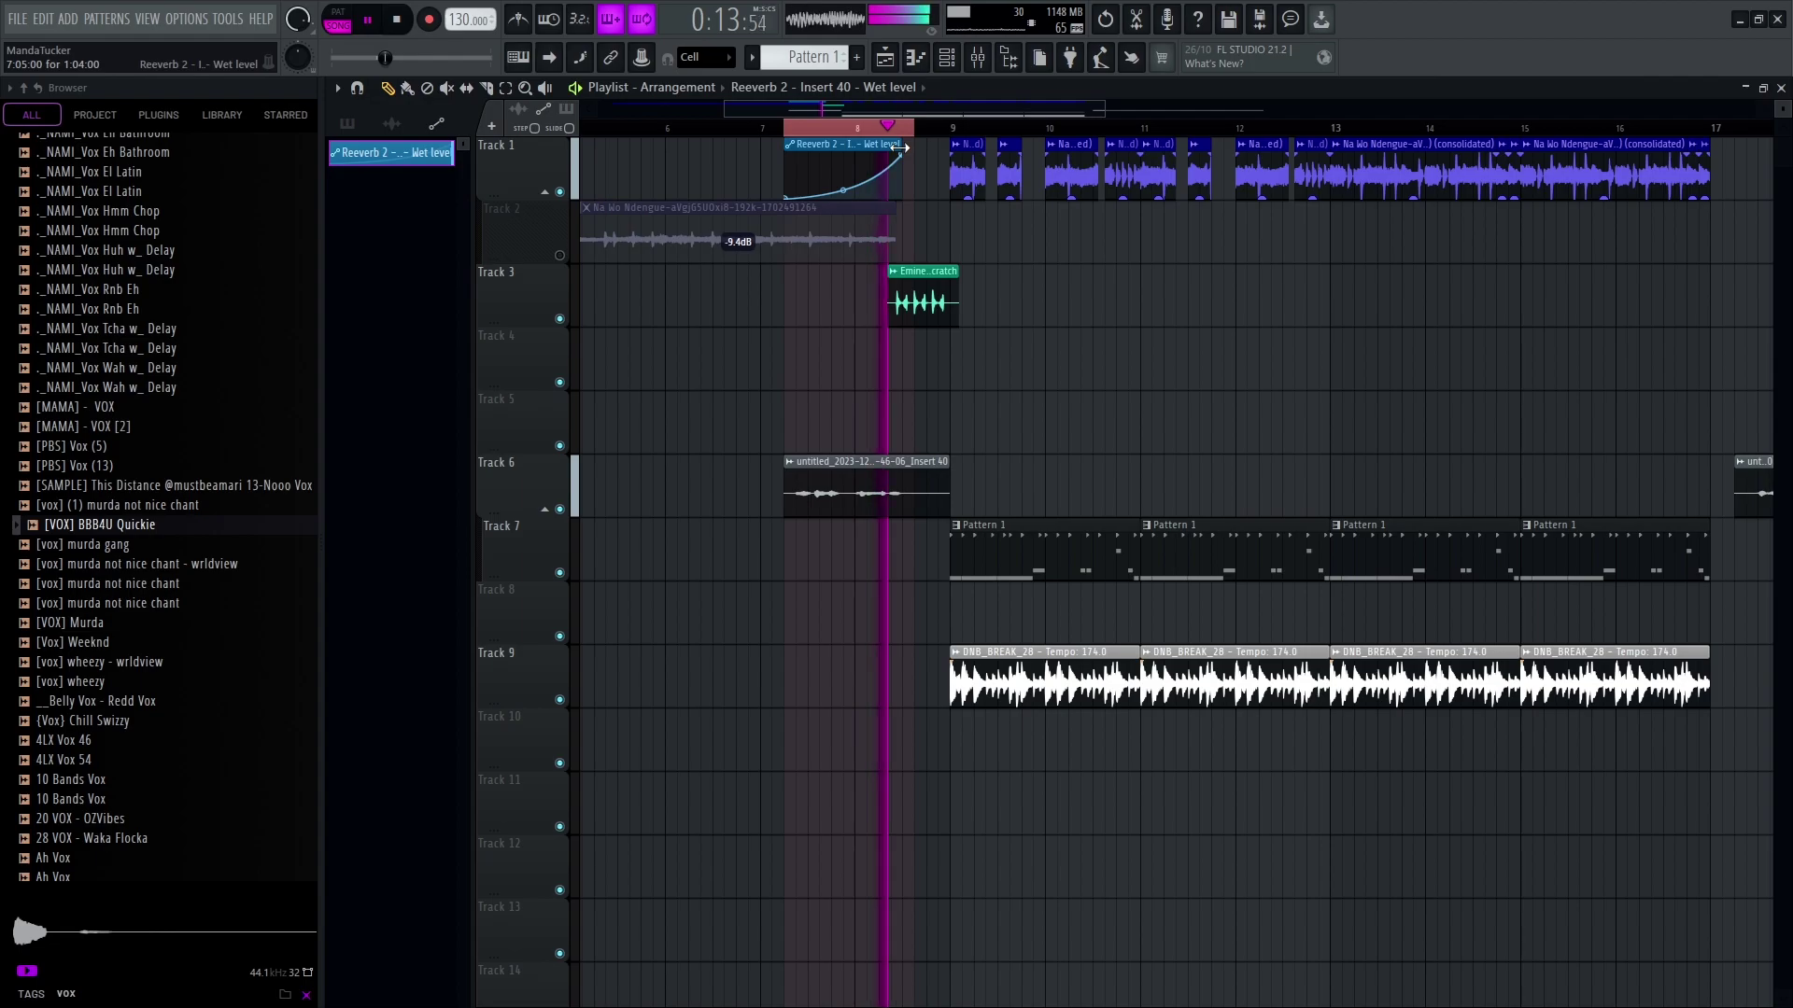
Move the last point of the Reeverb 2 wet level automation to 8:07:00 and clear the playlist time selection
{"action": "left_click_drag", "start_coordinate": [902, 152], "coordinate": [890, 152]}
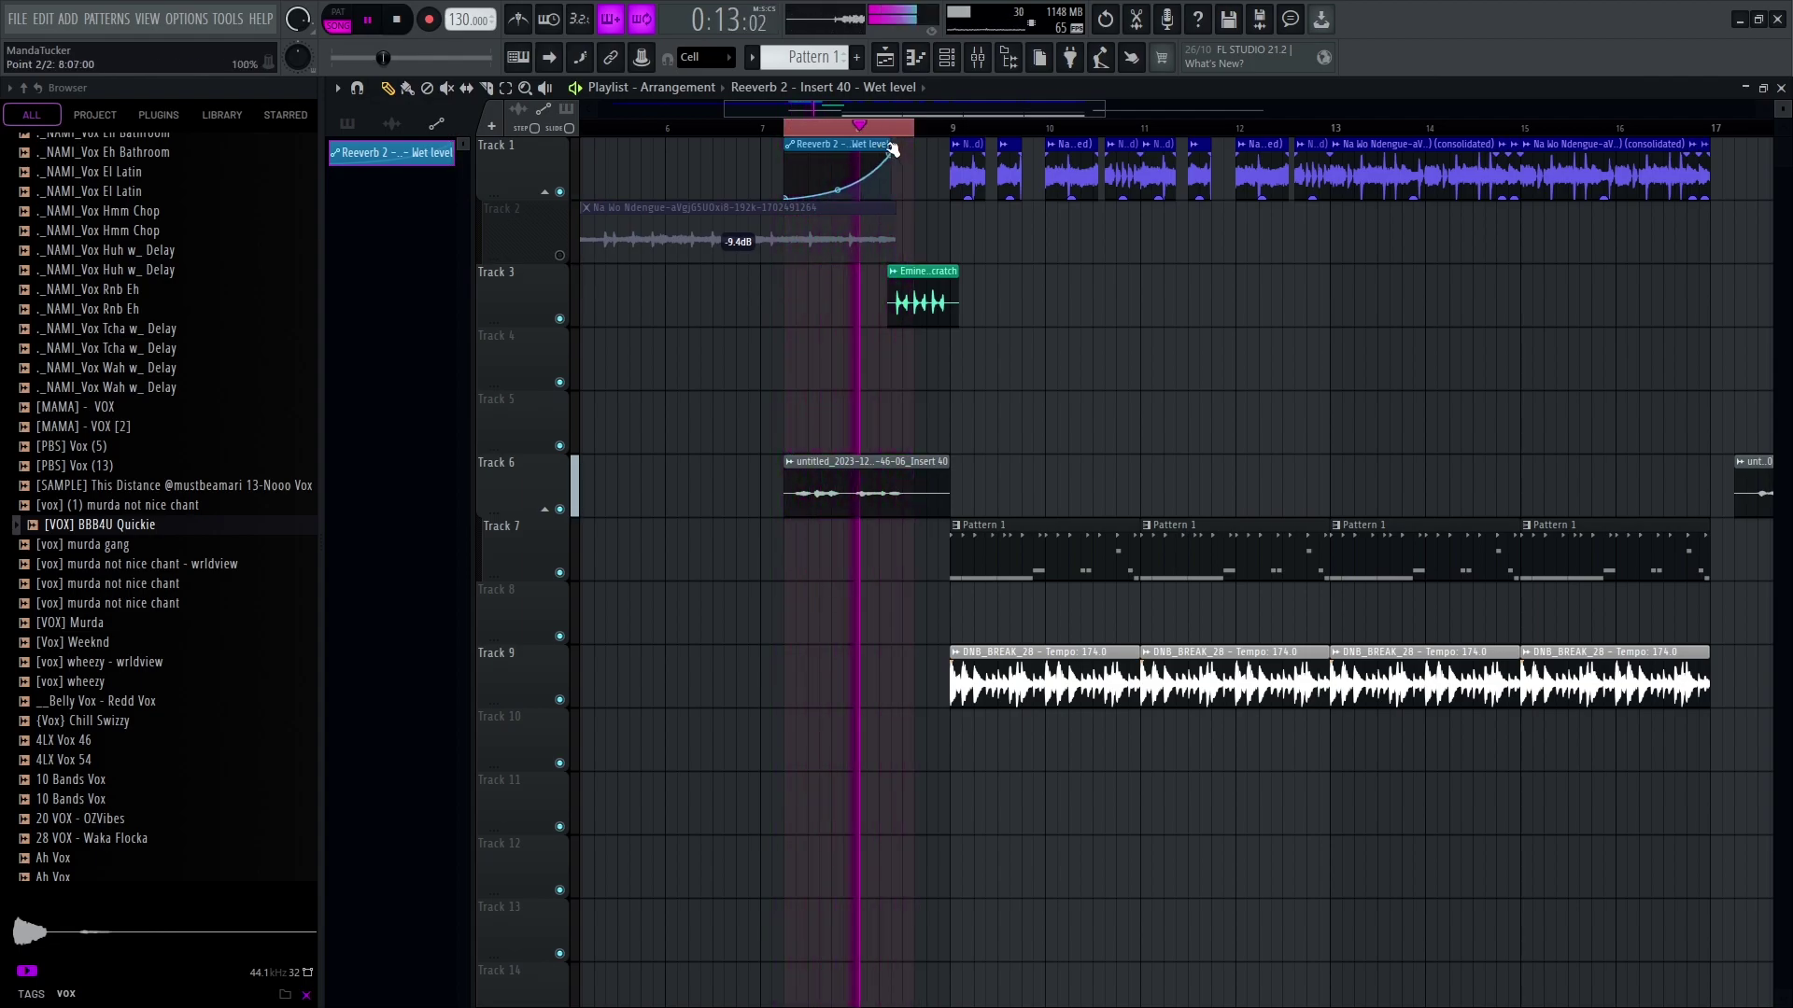
{"action": "right_click", "coordinate": [799, 126]}
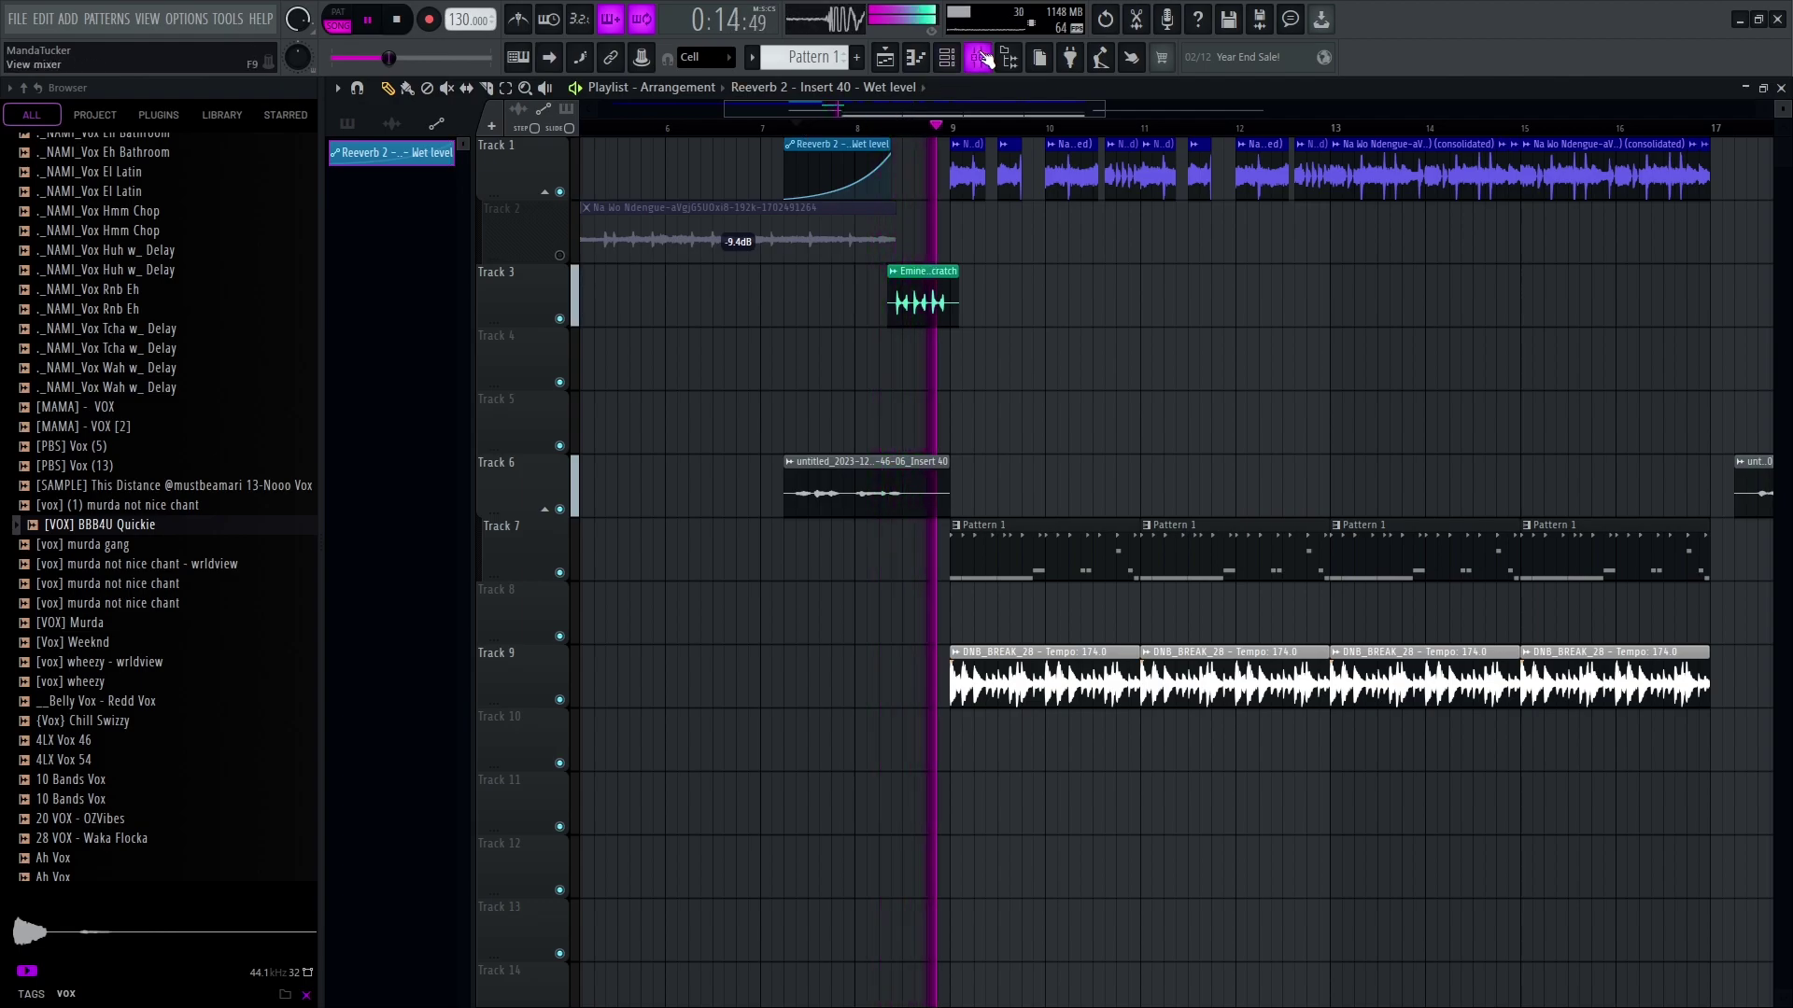
{"action": "left_click", "coordinate": [980, 58]}
{"action": "left_click", "coordinate": [1678, 272]}
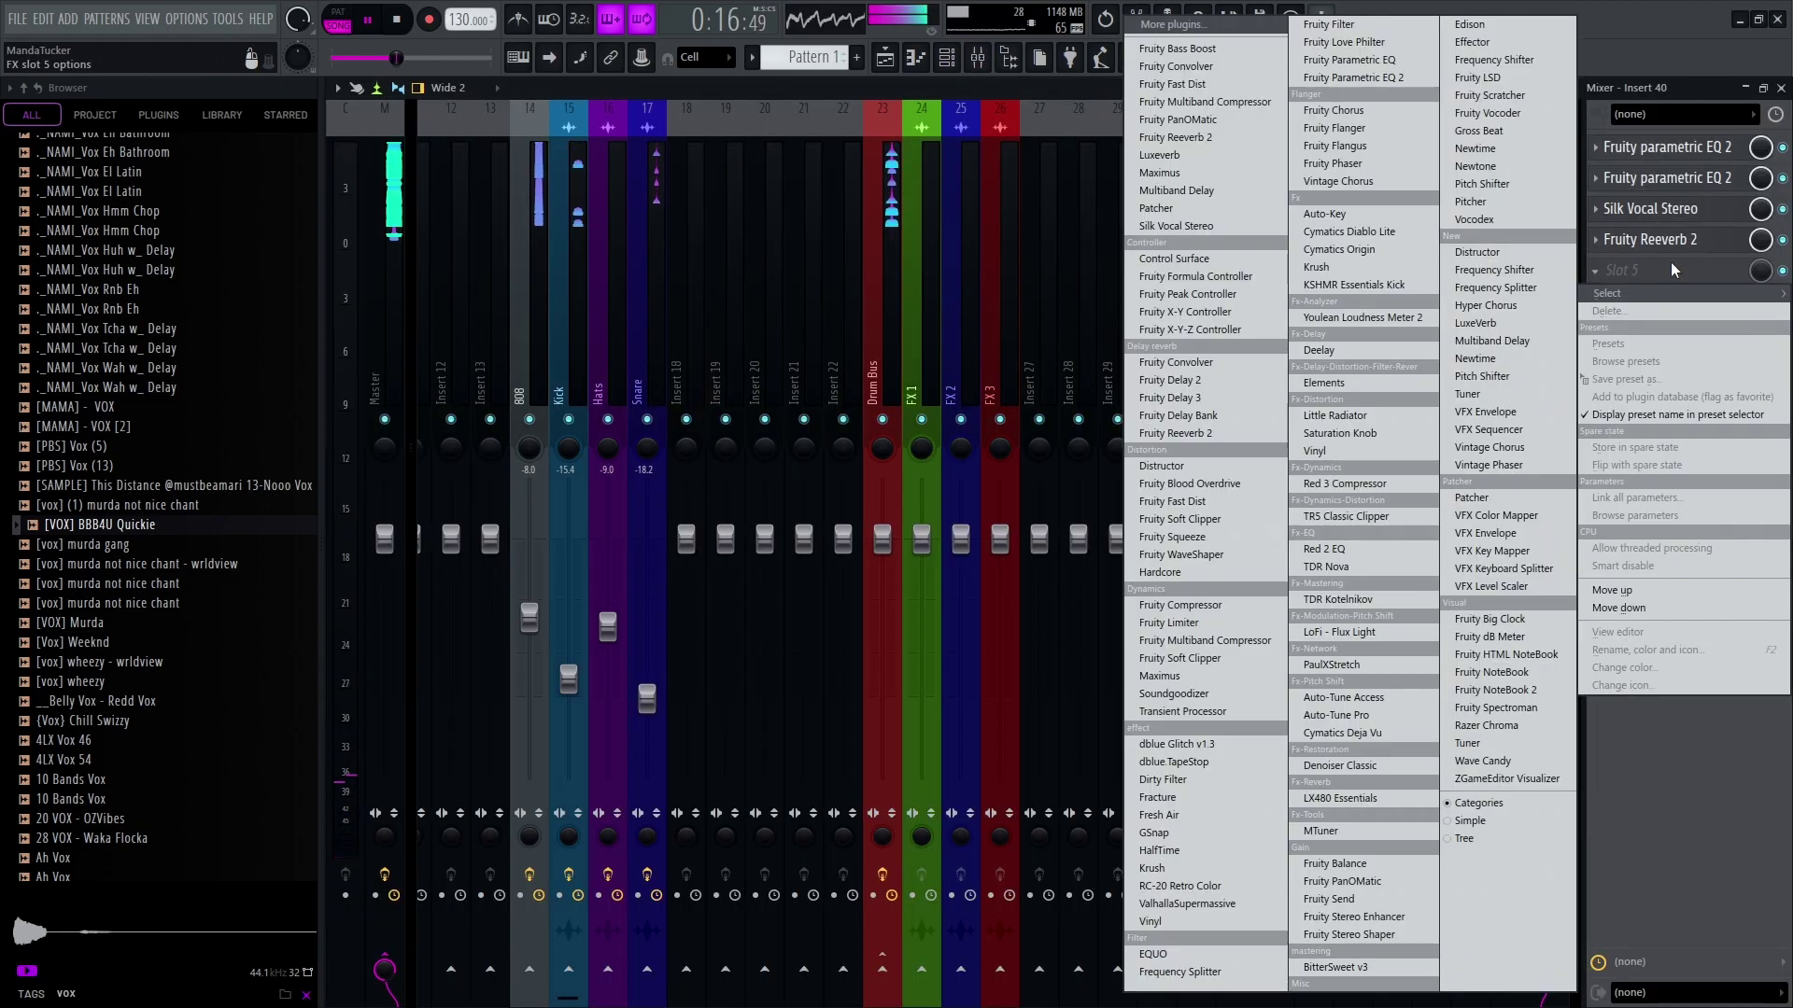
{"action": "key", "text": "Escape"}
{"action": "key", "text": "Escape"}
{"action": "key", "text": "Escape"}
Set the recorded vocal clip's stretch mode to Auto and its pitch shift to -200 cents
{"action": "double_click", "coordinate": [844, 507]}
{"action": "key", "text": "space"}
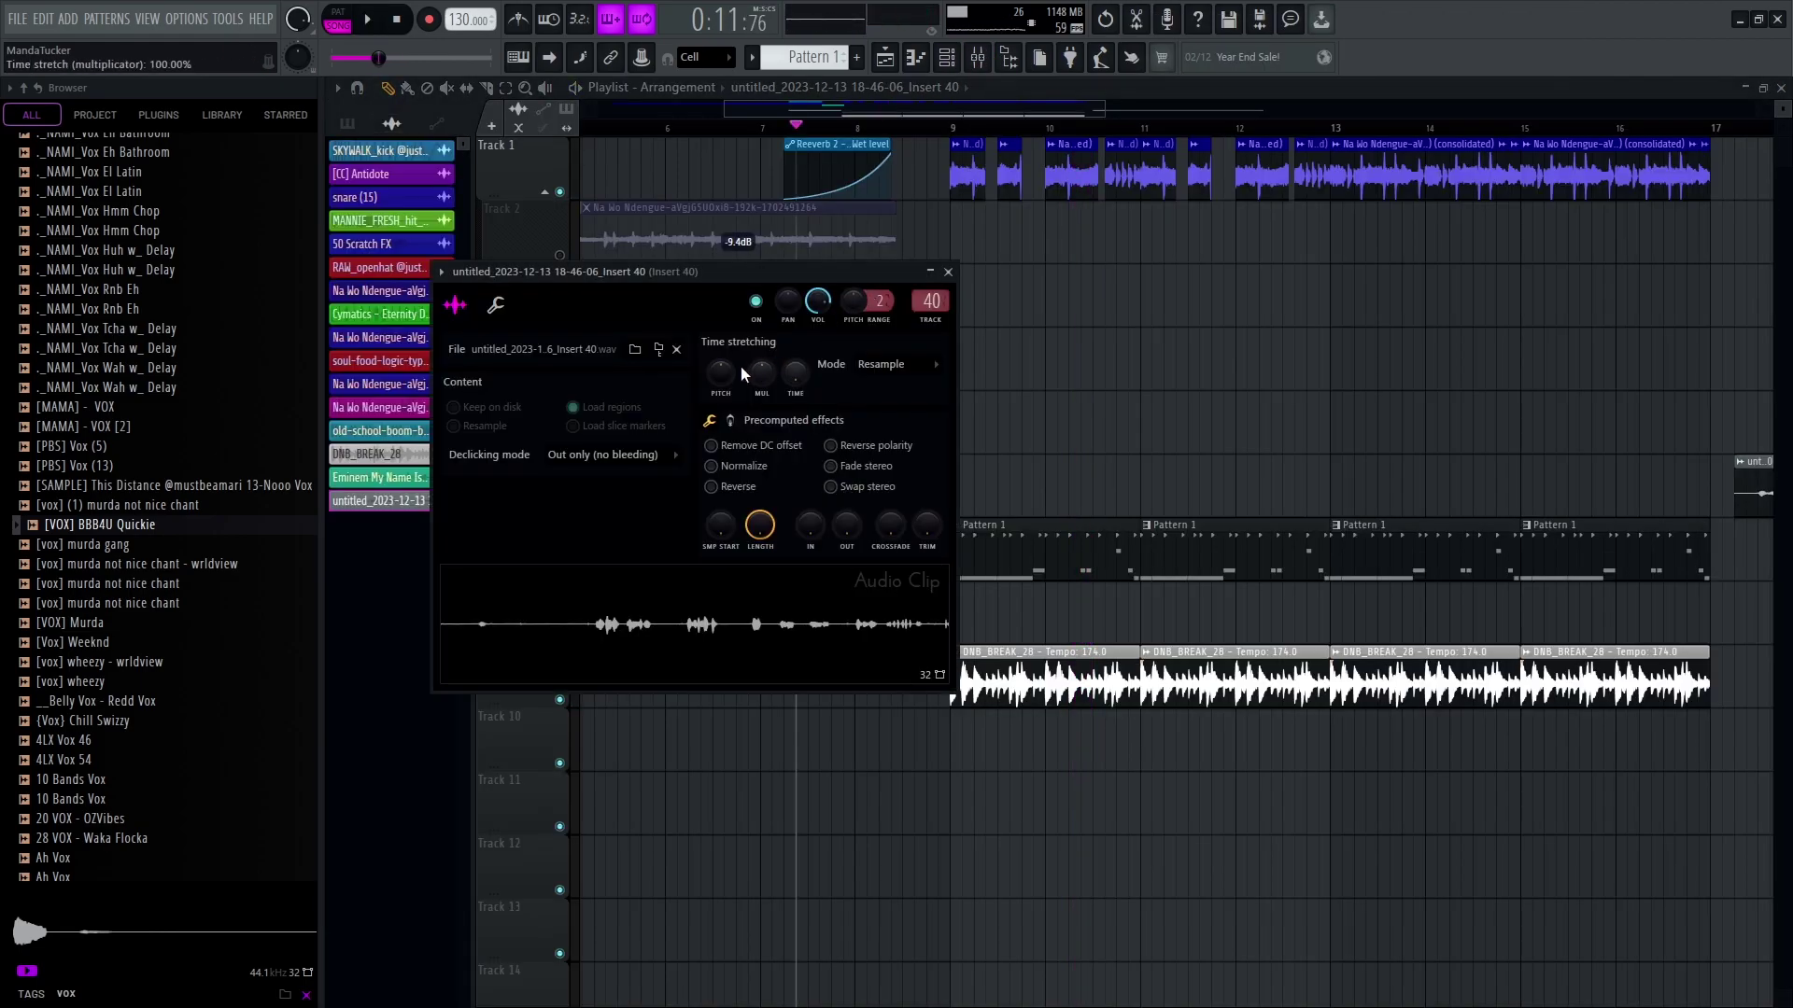
{"action": "left_click", "coordinate": [747, 129]}
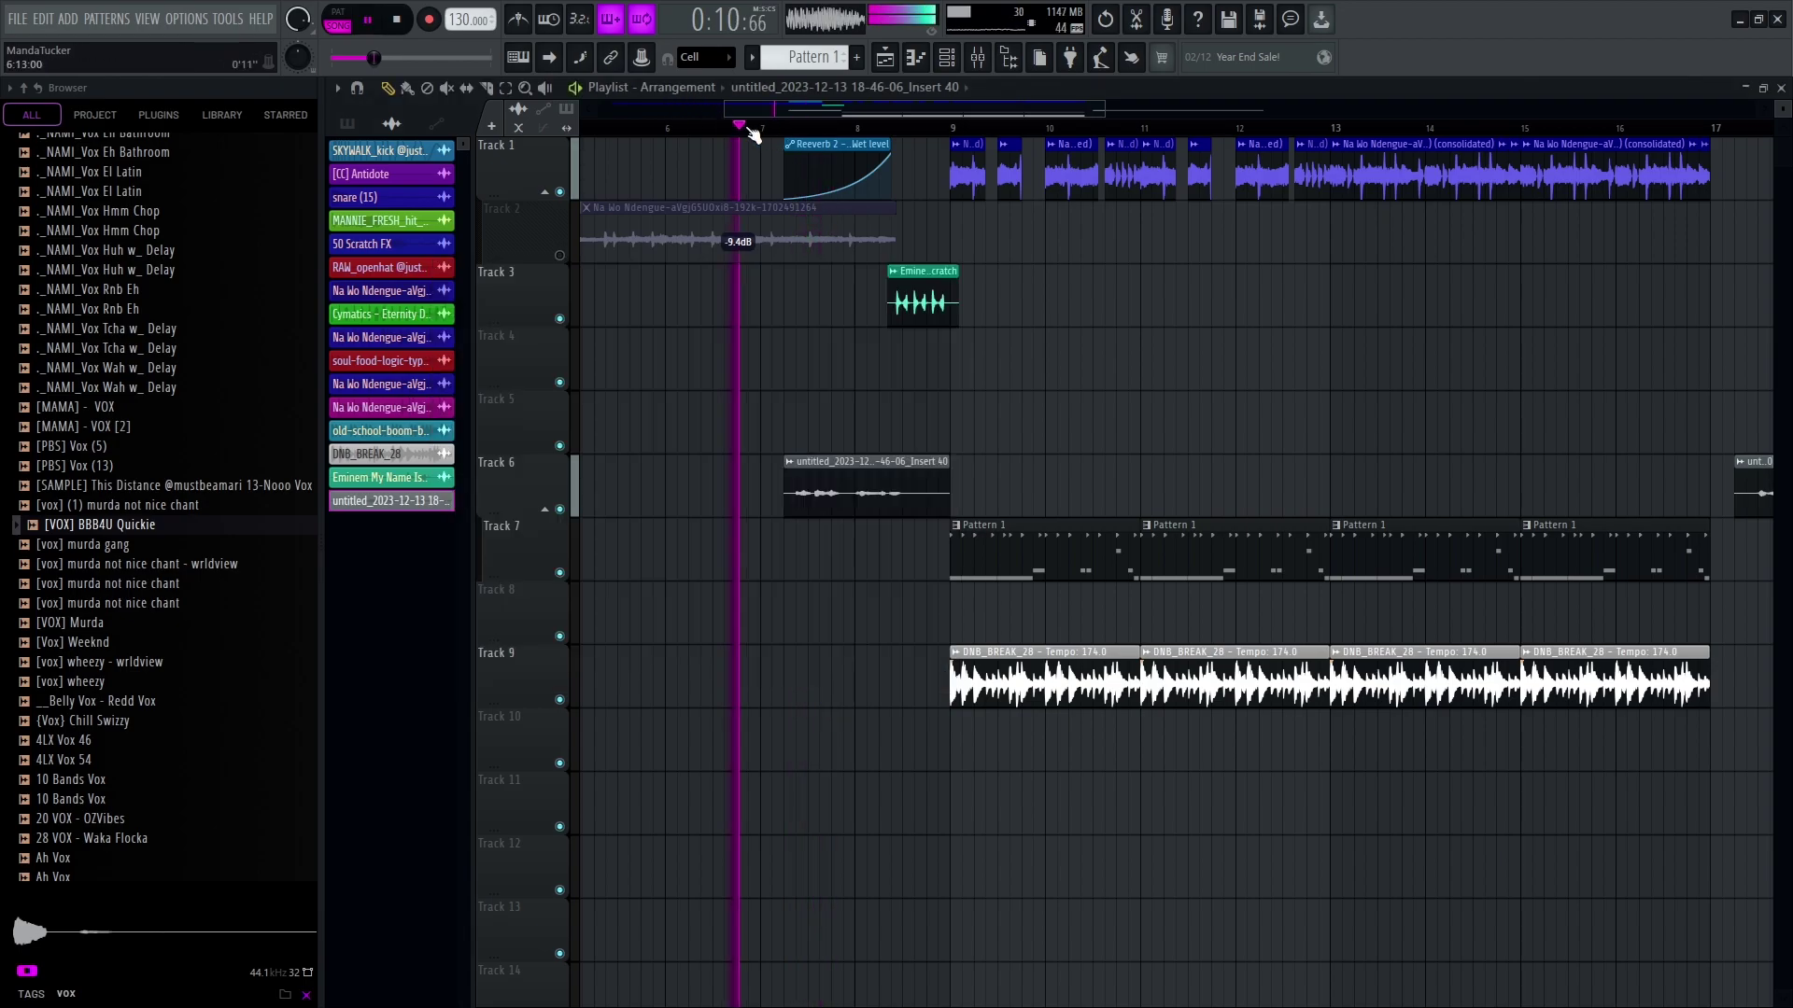
{"action": "double_click", "coordinate": [800, 473]}
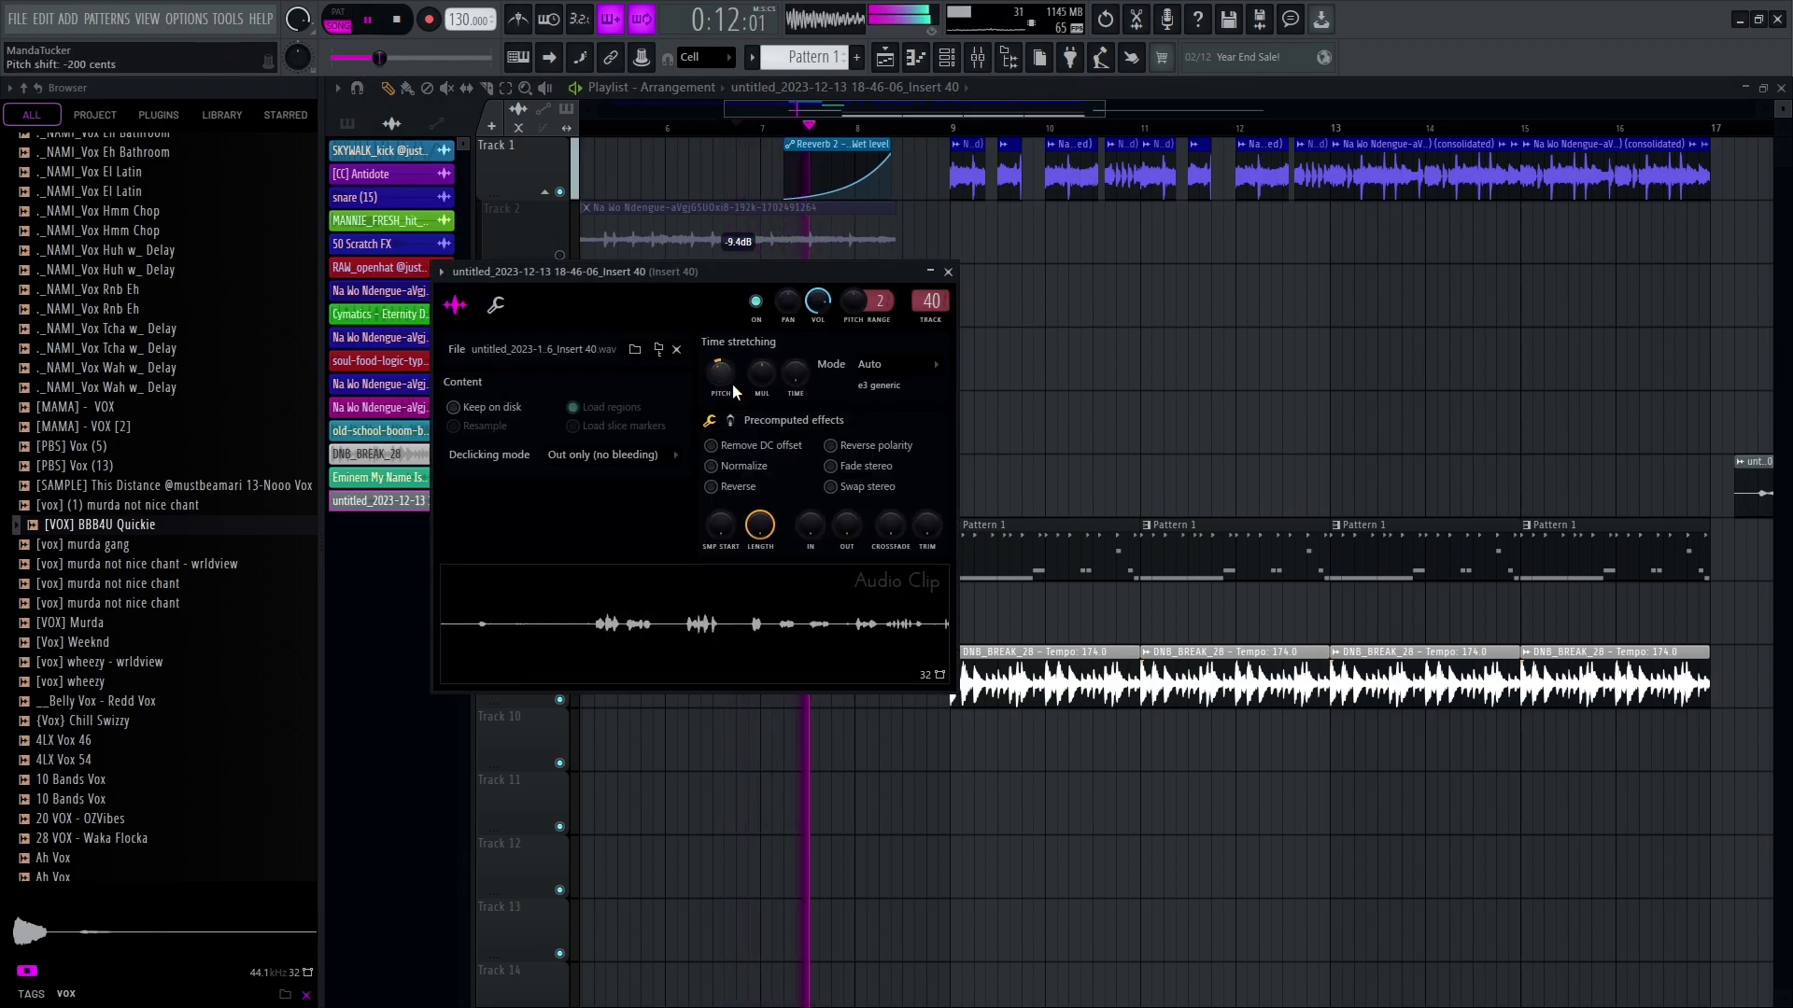
{"action": "key", "text": "Escape"}
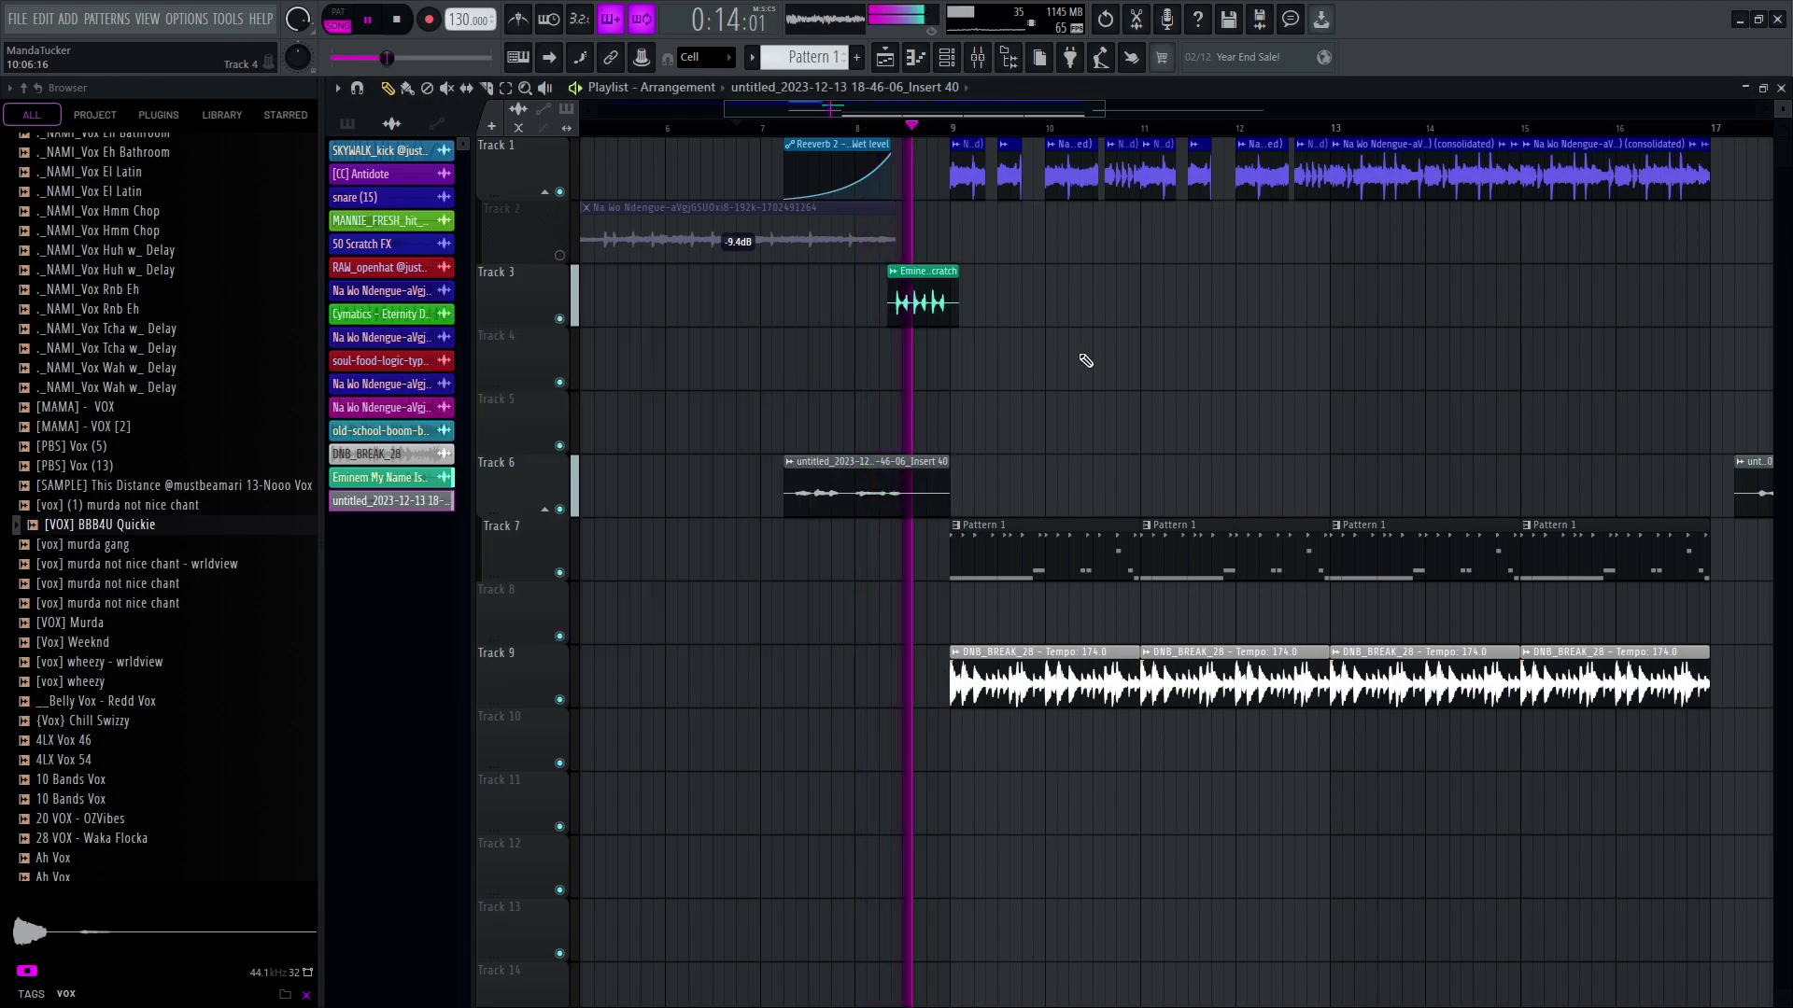
Stop playback and unmute Track 2 with the Na Wo Ndengue intro sample
{"action": "key", "text": "space"}
{"action": "right_click", "coordinate": [549, 250]}
{"action": "key", "text": "Escape"}
{"action": "right_click", "coordinate": [549, 250]}
{"action": "key", "text": "Escape"}
{"action": "left_click", "coordinate": [559, 255]}
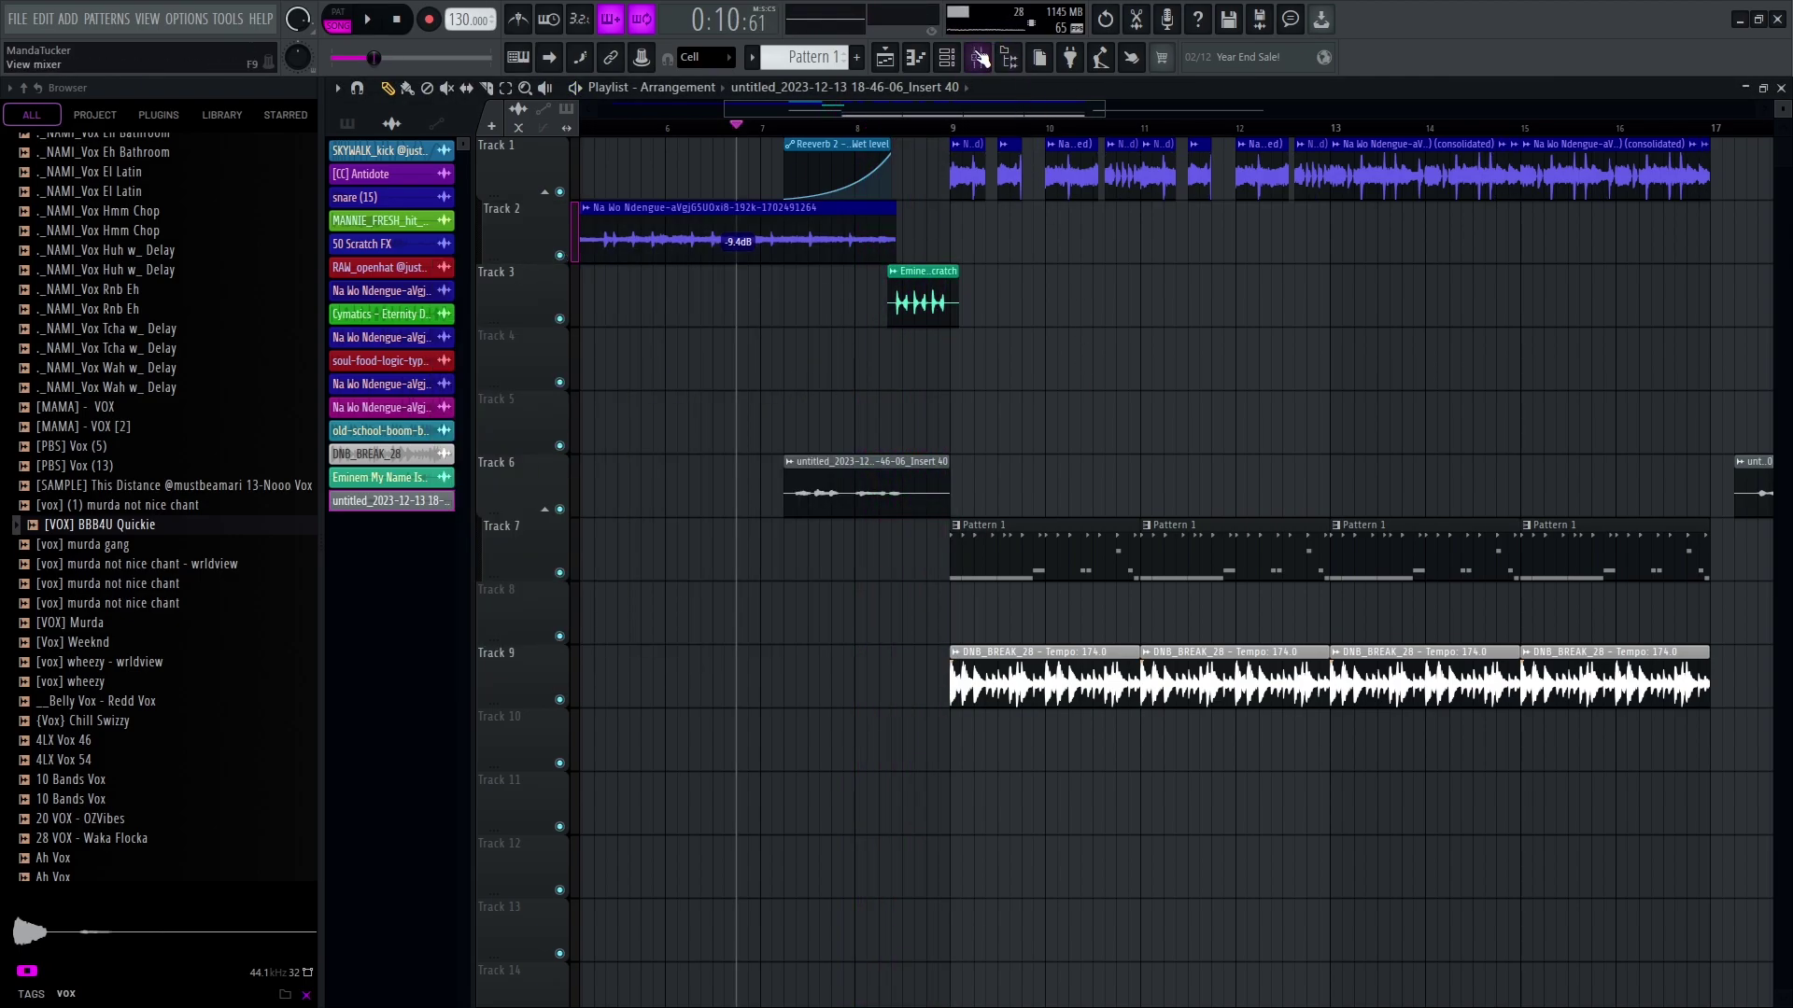
Add Fruity Delay 3 to slot 5 of Insert 40 and automate its output wet level with a rising curve on Track 4 above the vocal
{"action": "left_click_drag", "start_coordinate": [792, 129], "coordinate": [901, 170]}
{"action": "left_click", "coordinate": [976, 58]}
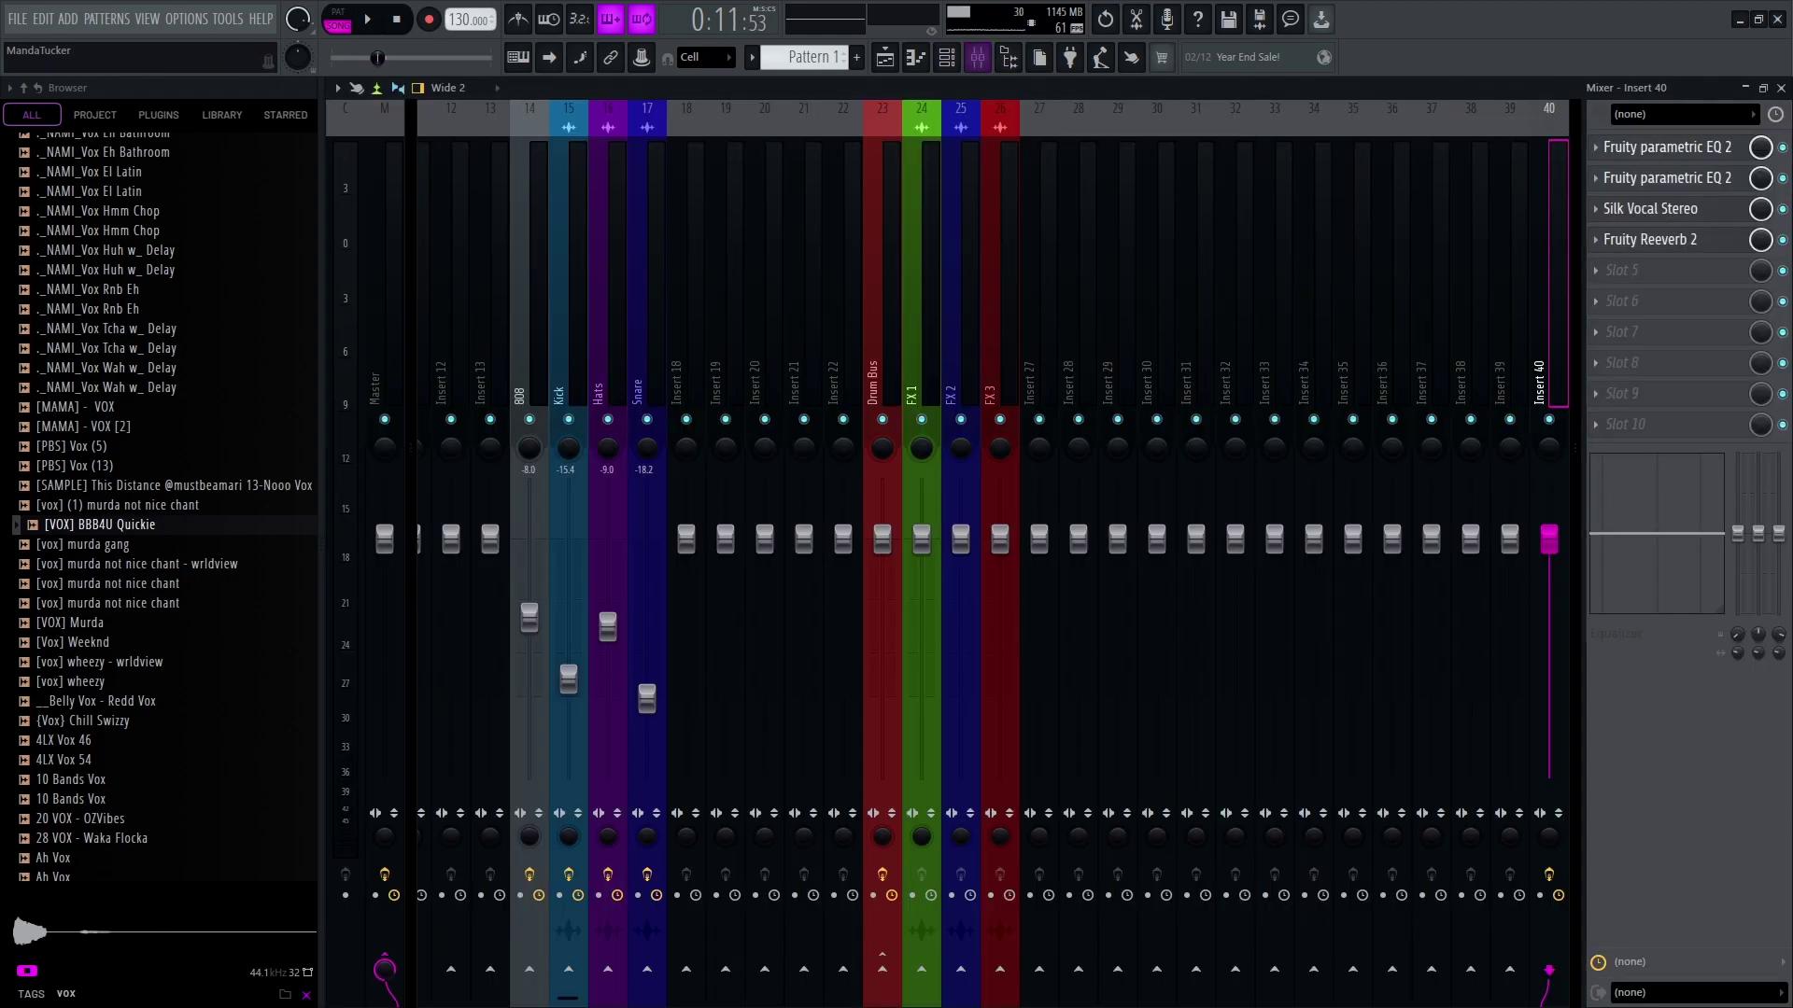
{"action": "left_click", "coordinate": [1662, 278]}
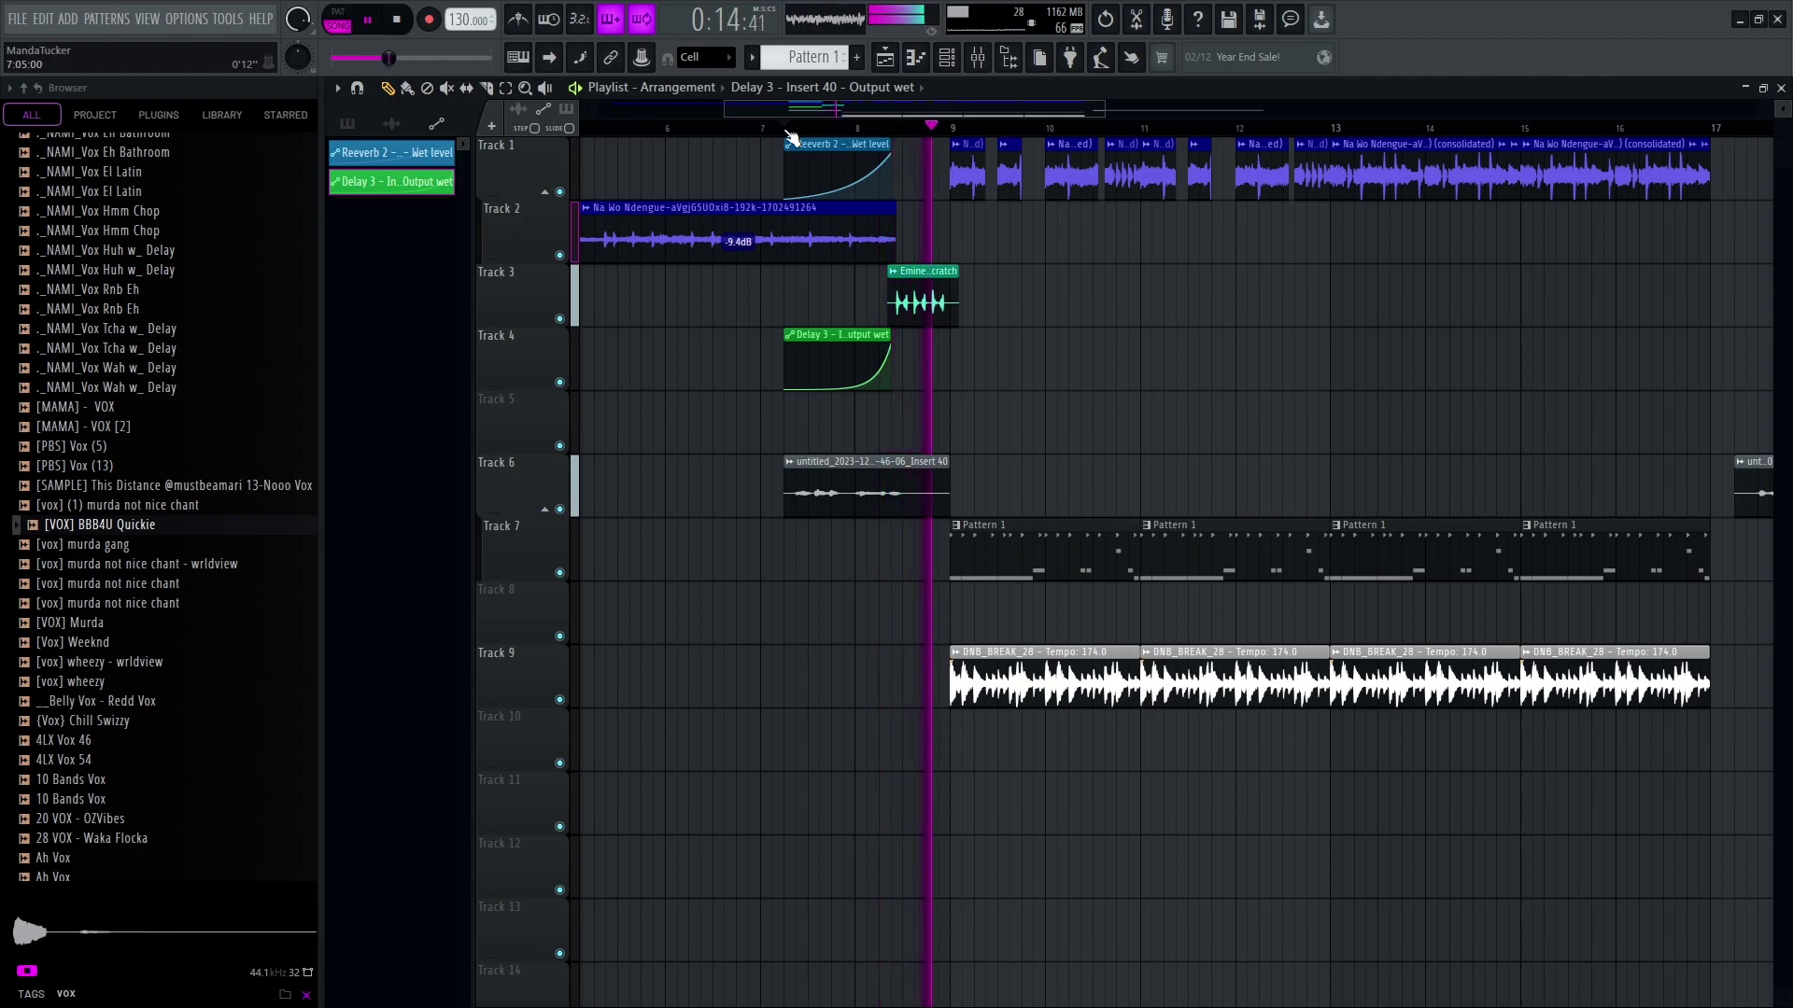
{"action": "left_click", "coordinate": [979, 58]}
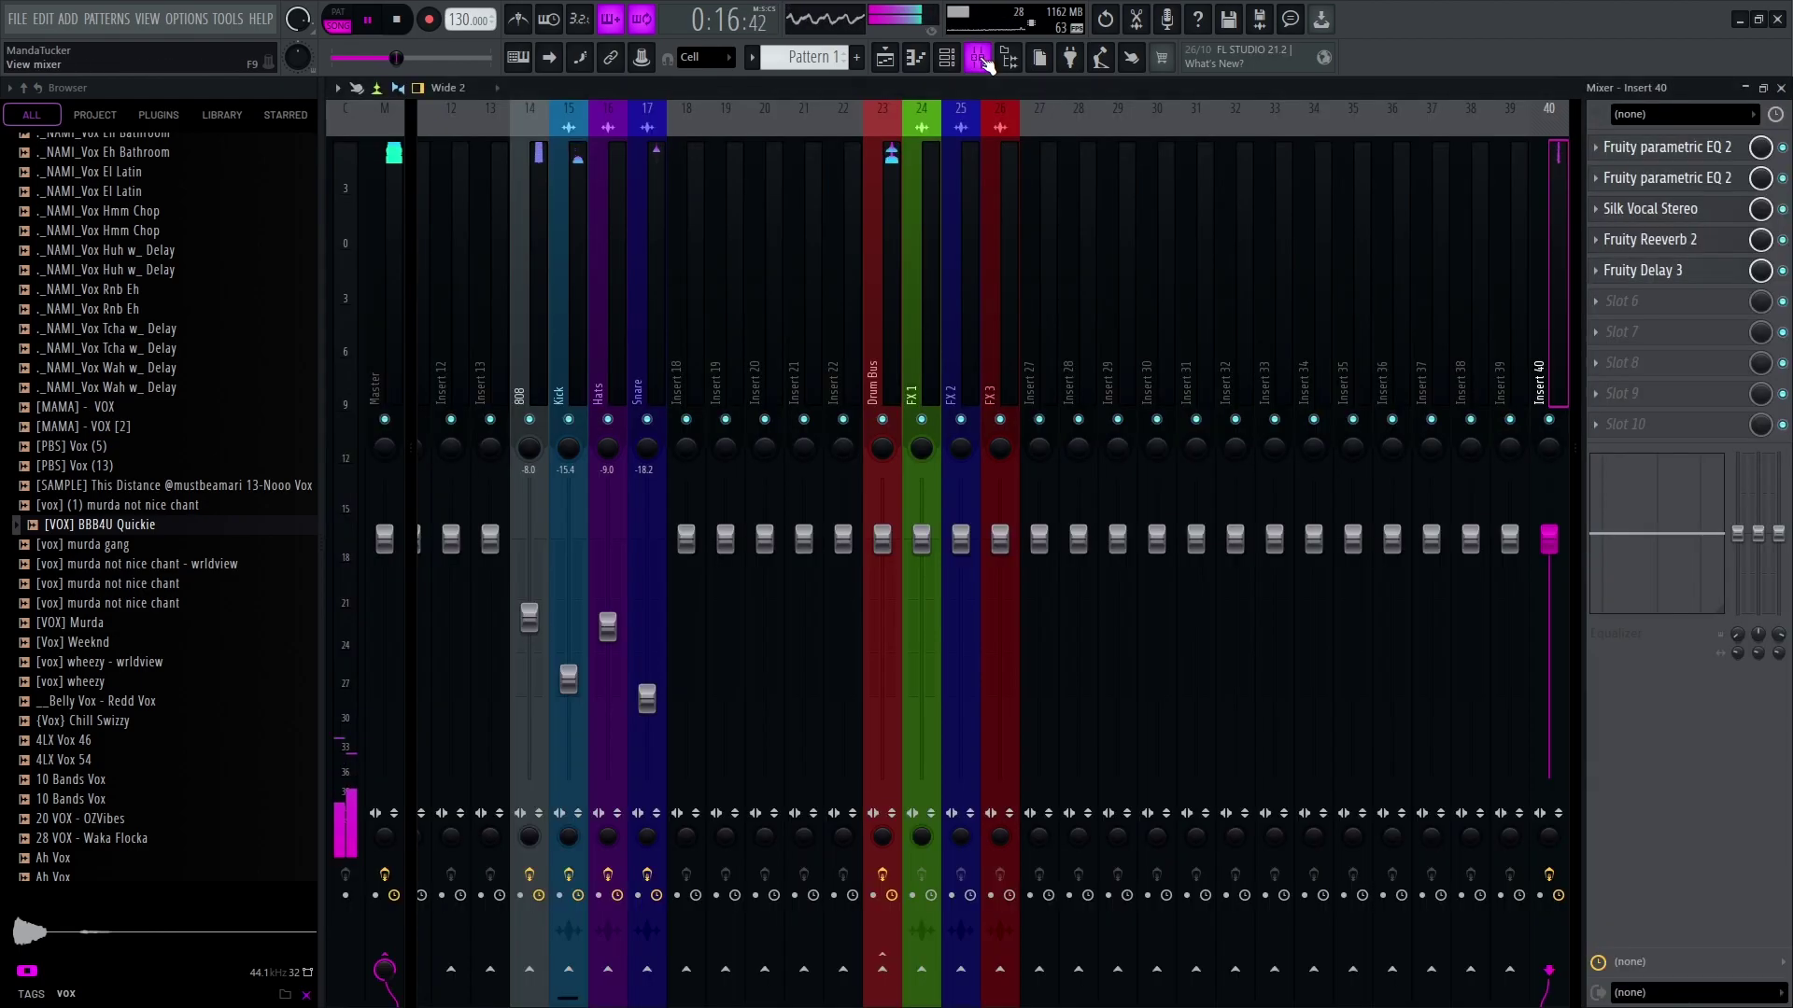